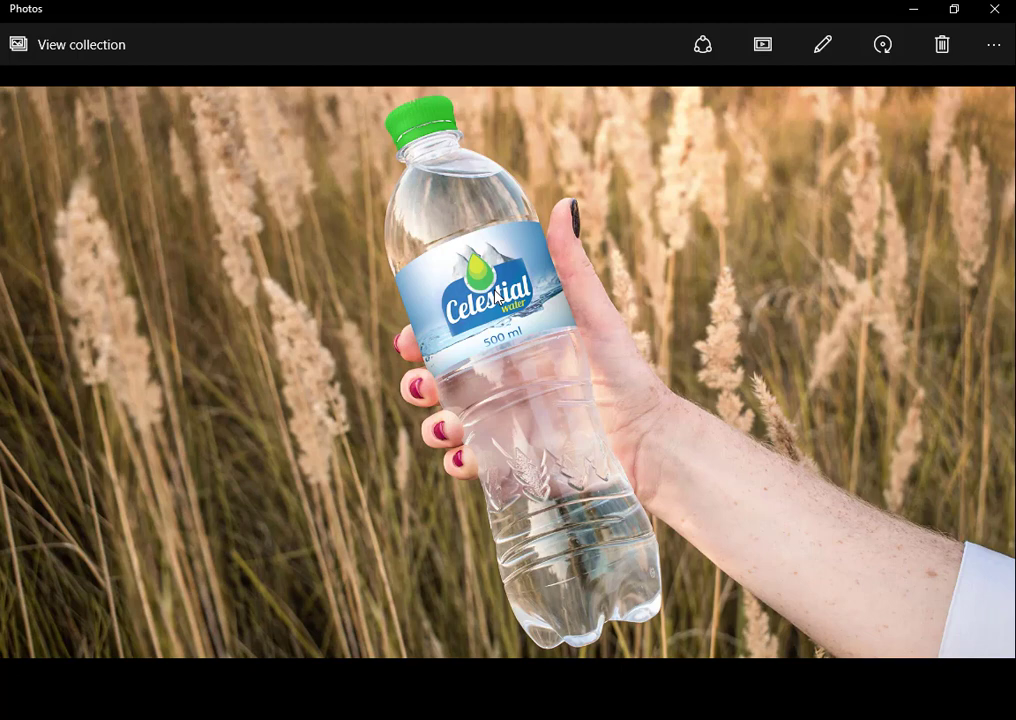
# Compare the bottle-in-hand mockup with the flat Celestial label reference in Windows Photos.
pyautogui.click(352, 668)
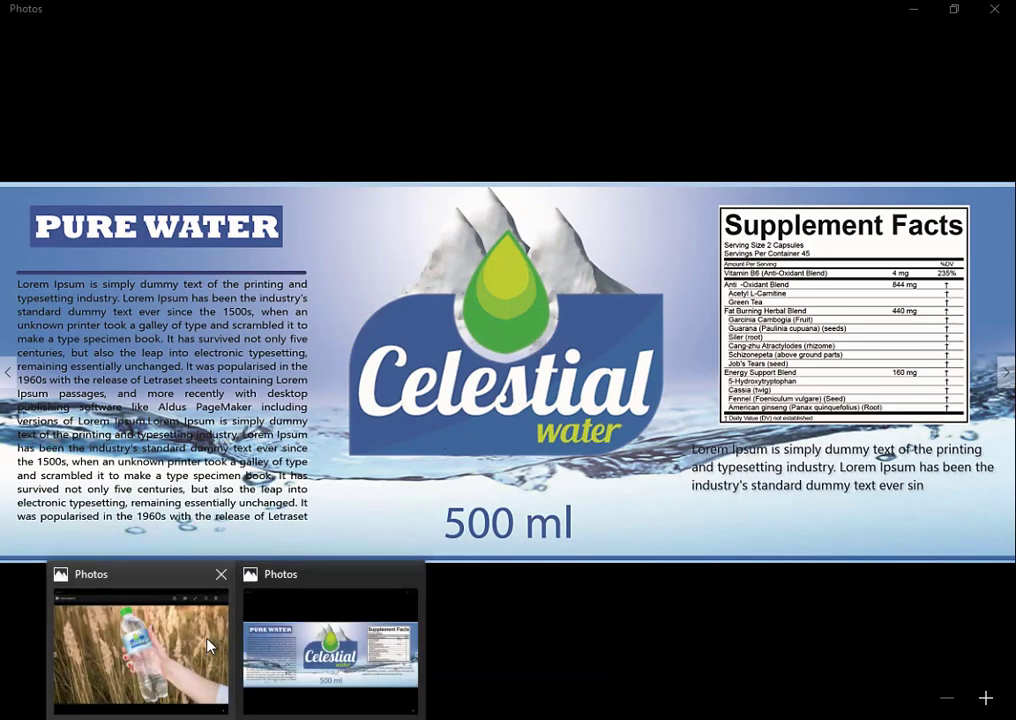
pyautogui.click(140, 640)
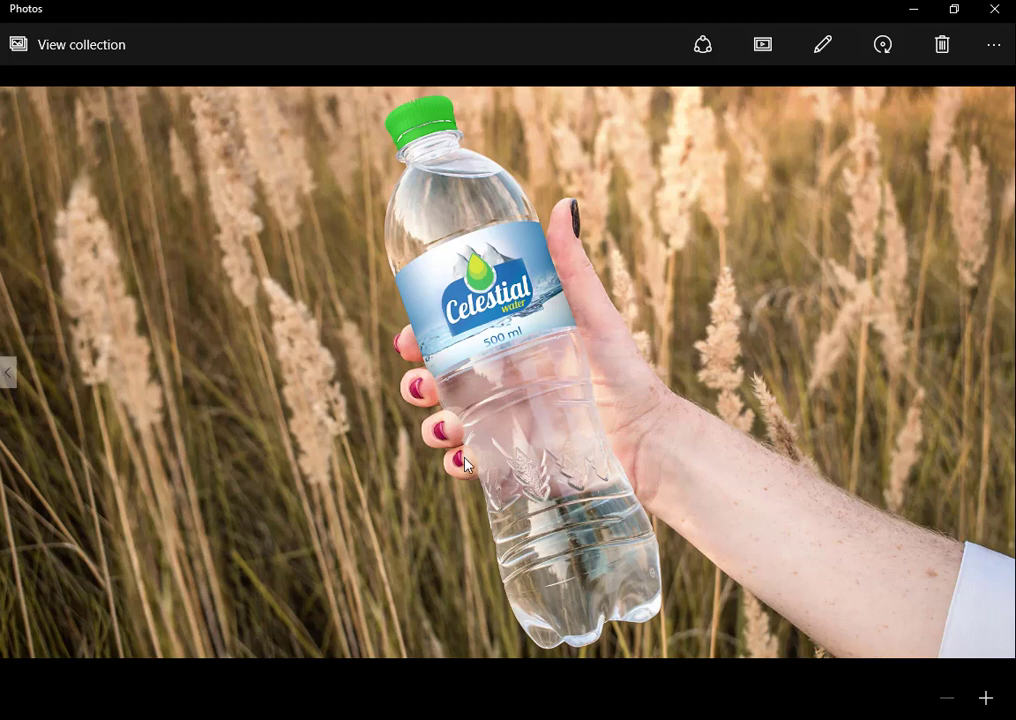
pyautogui.press('Left')
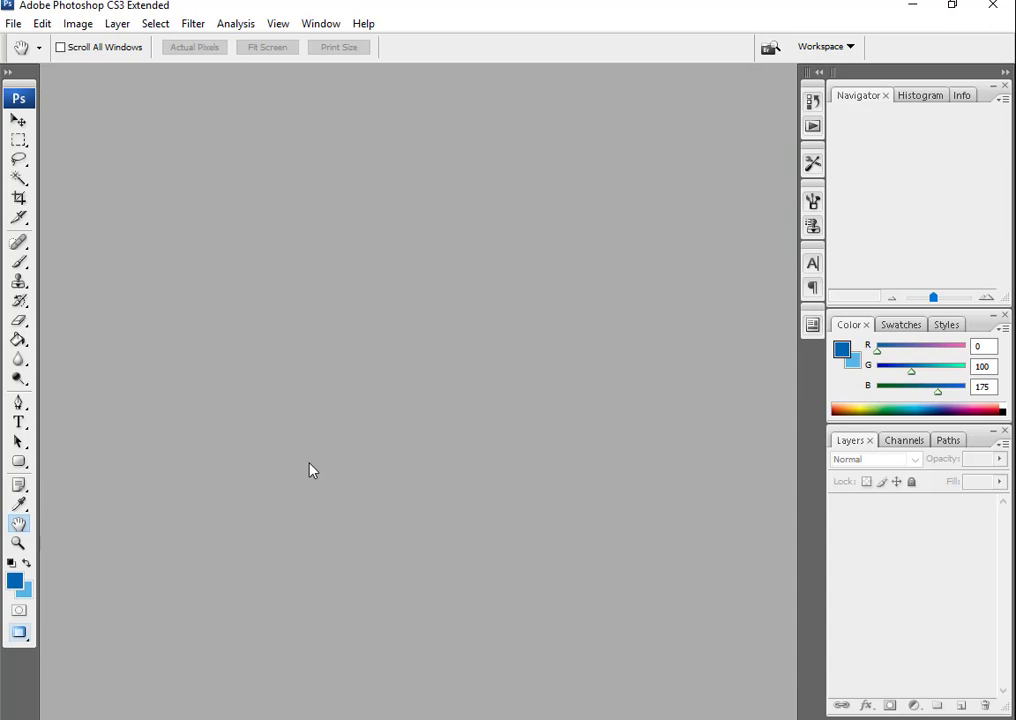
# Create a new 8 × 3 inch document at 300 pixels/inch in CMYK Color mode.
pyautogui.hotkey('ctrl', 'n')
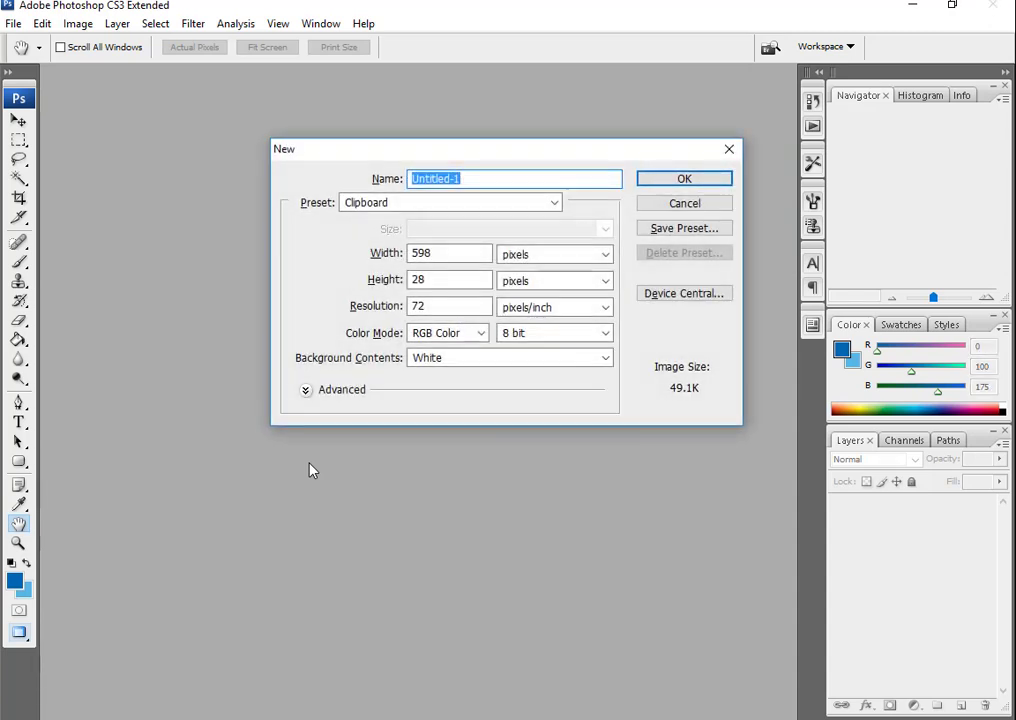
pyautogui.click(598, 255)
pyautogui.click(551, 288)
pyautogui.hotkey('shift', 'Tab')
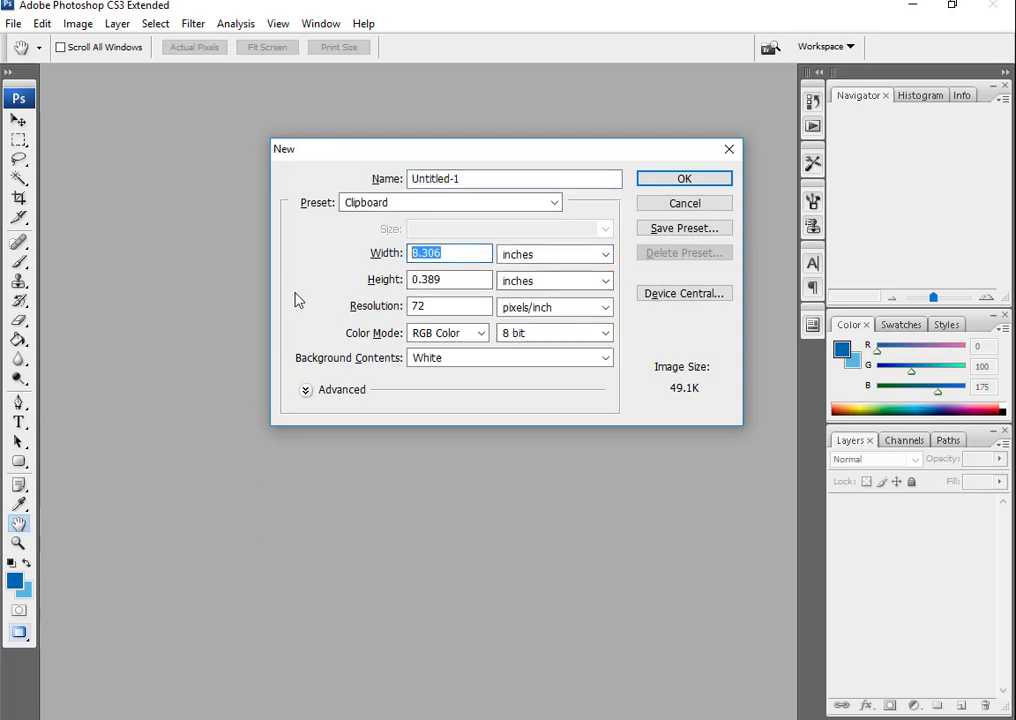
pyautogui.write('8')
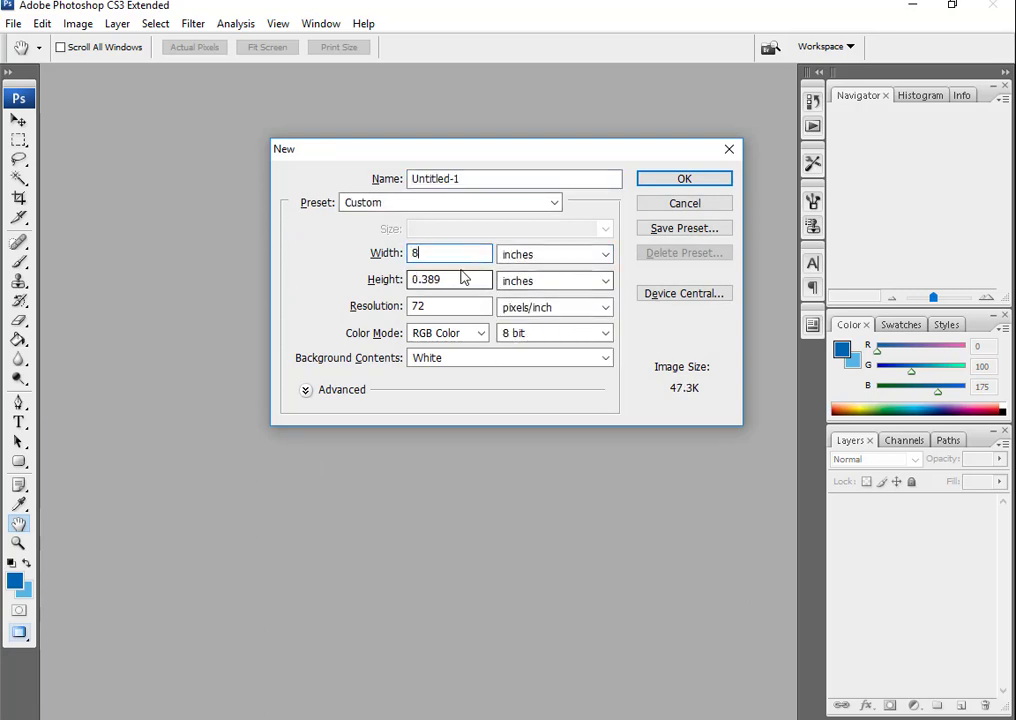
pyautogui.hotkey('ctrl', 'a')
pyautogui.press('Tab')
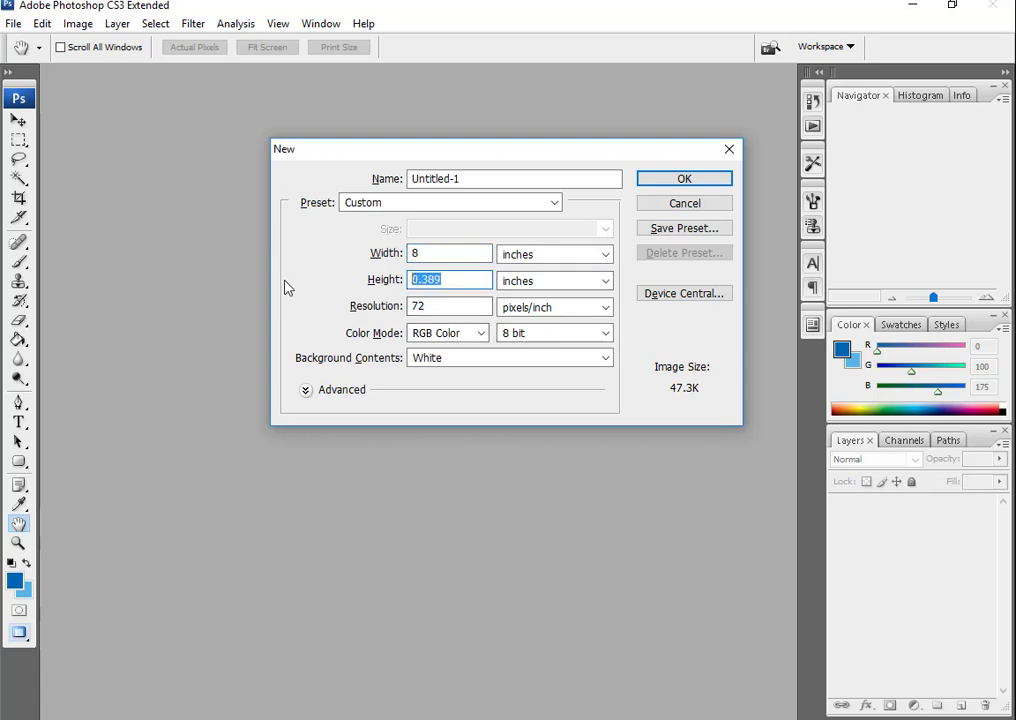
pyautogui.write('3')
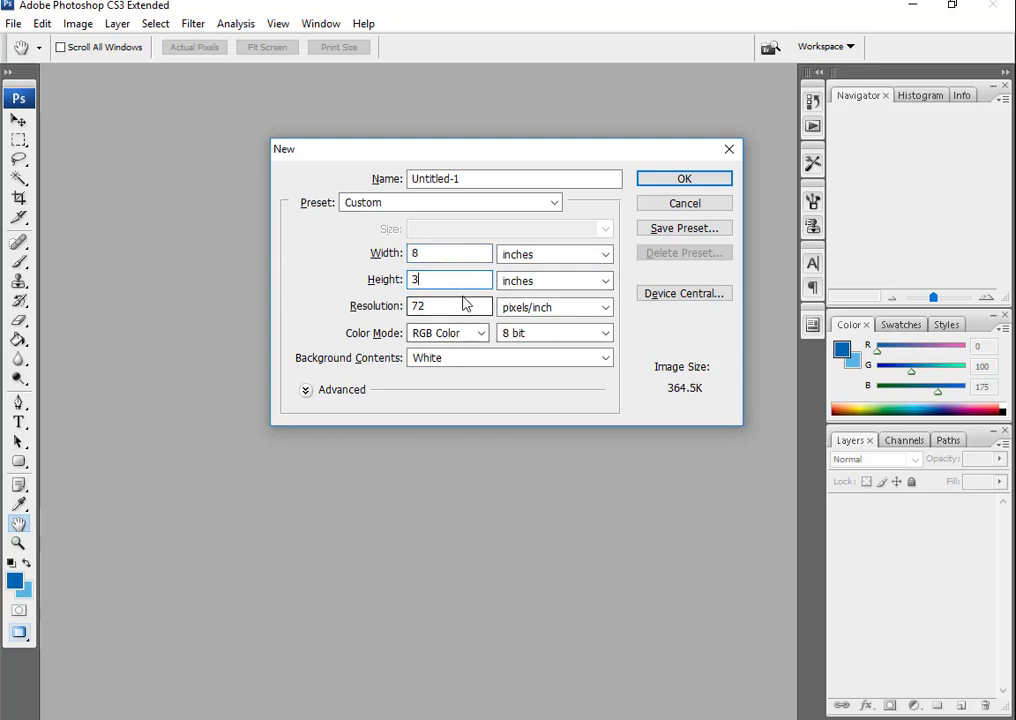
pyautogui.press('Tab')
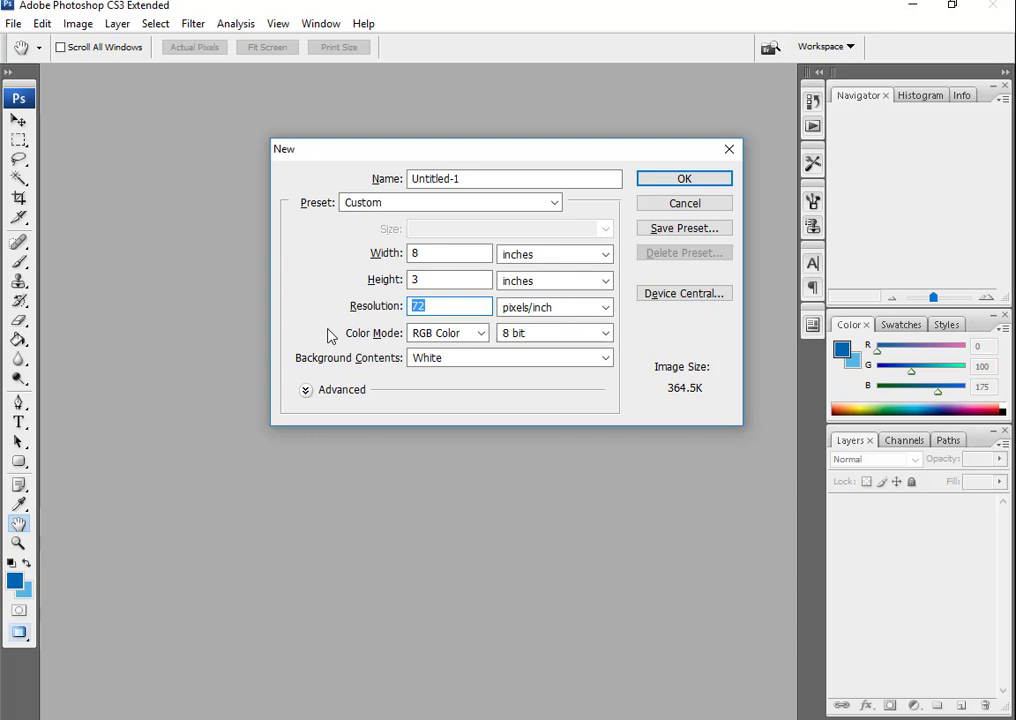
pyautogui.write('300')
pyautogui.click(481, 333)
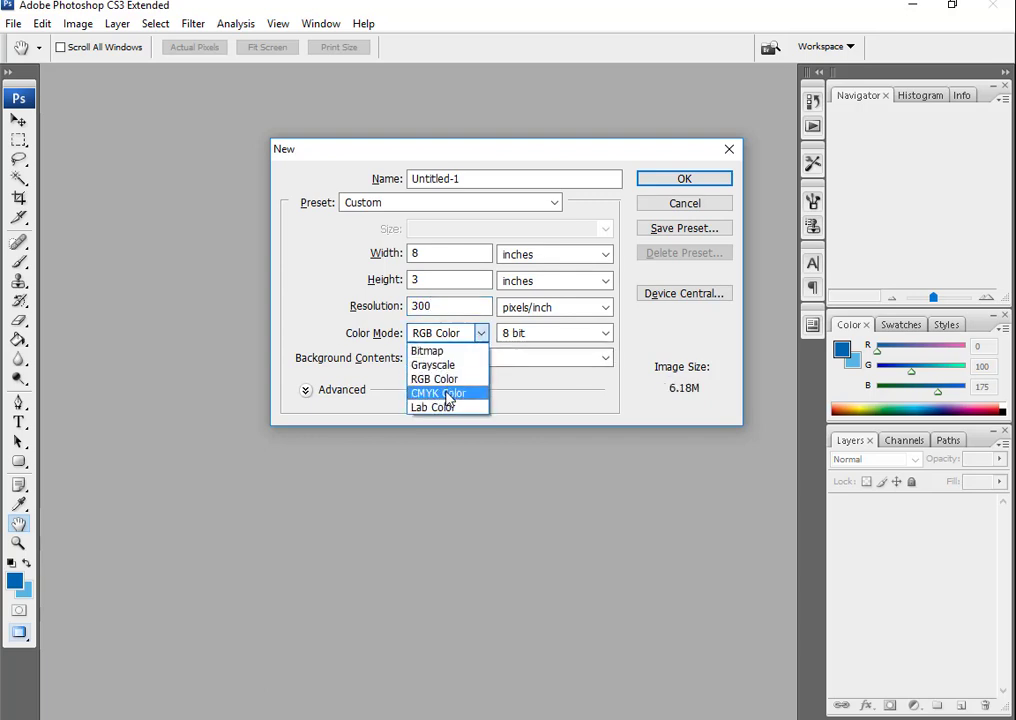
pyautogui.click(447, 394)
pyautogui.click(704, 183)
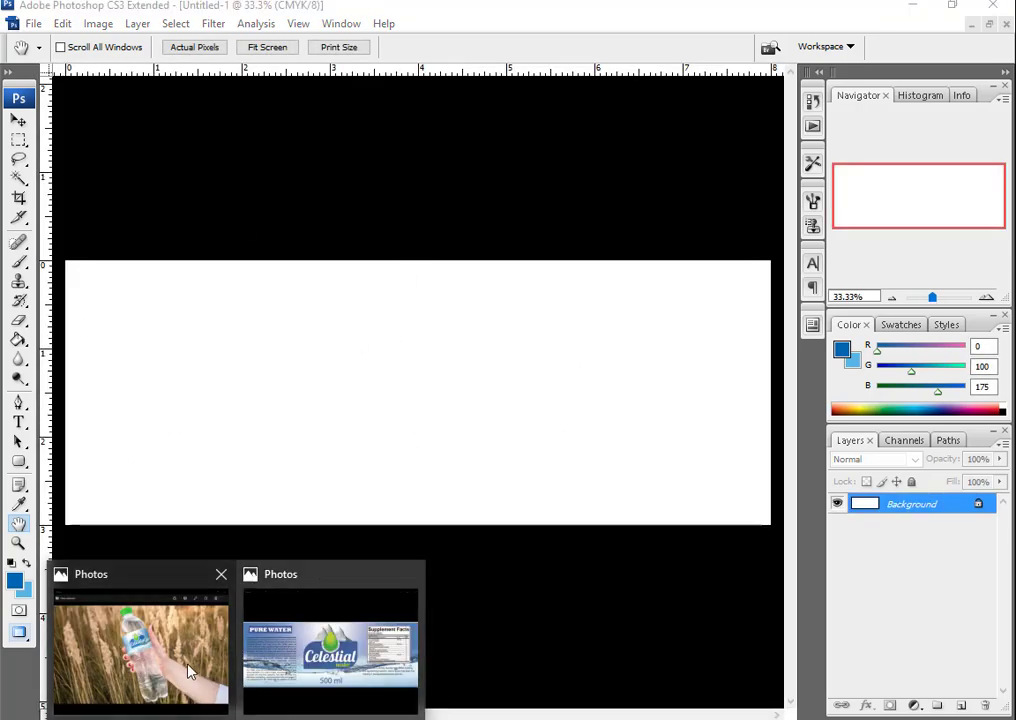
# Flip between the flat label image and the bottle photo, ending on the flat label.
pyautogui.click(330, 650)
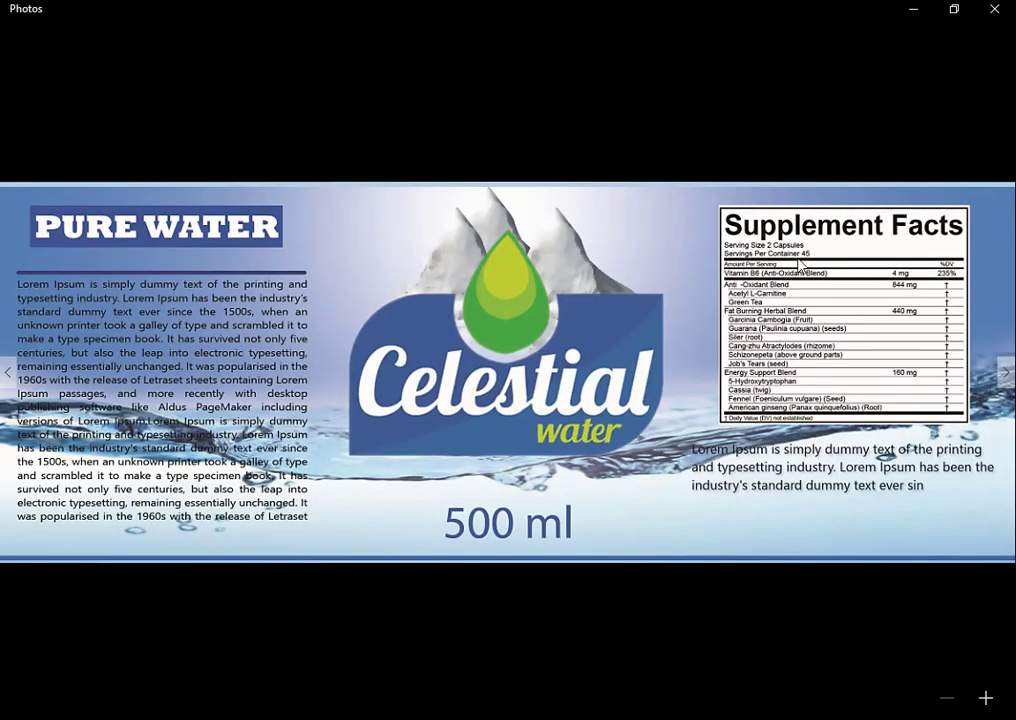
pyautogui.click(147, 645)
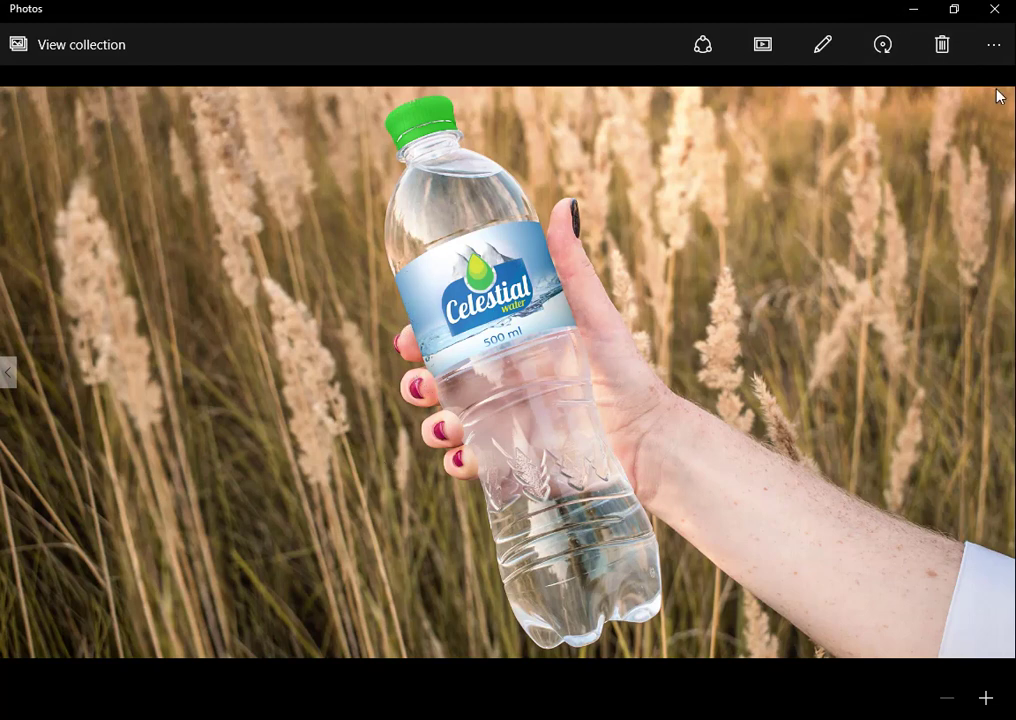
pyautogui.click(913, 8)
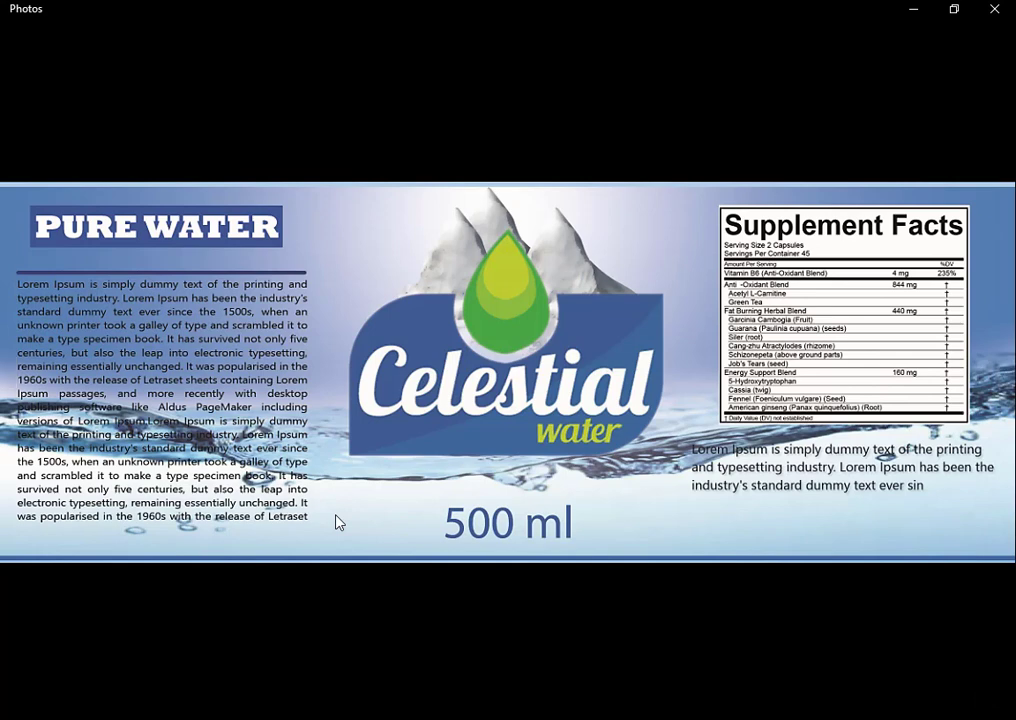
# Calculate 8 ÷ 3 (2.6667) in Windows Calculator, then return to Photoshop.
pyautogui.press('super')
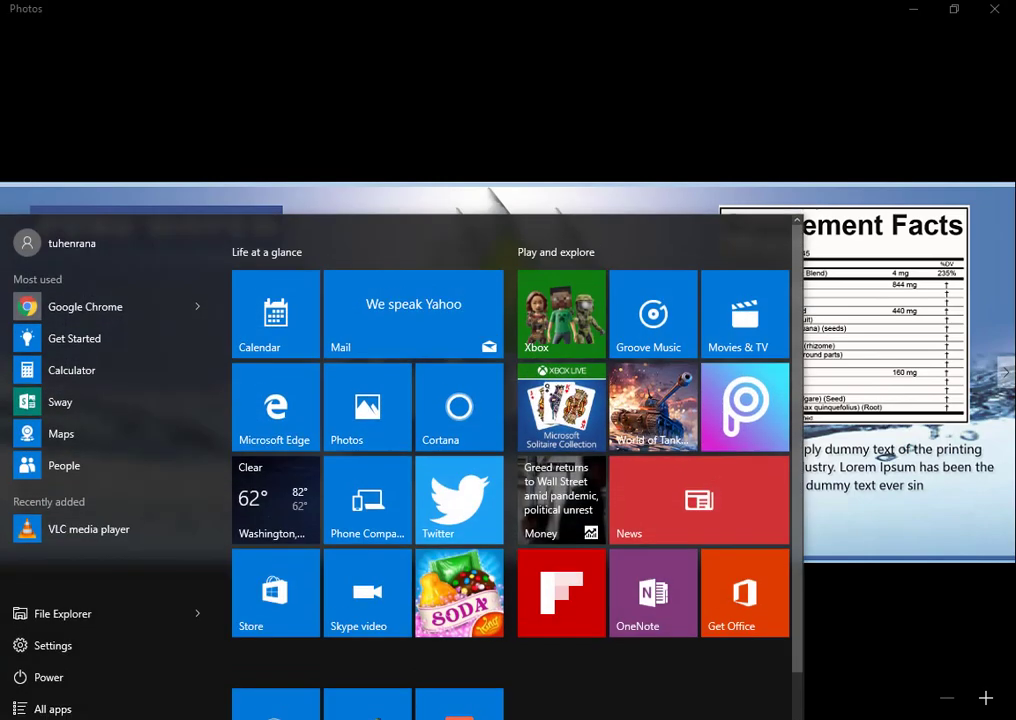
pyautogui.write('c')
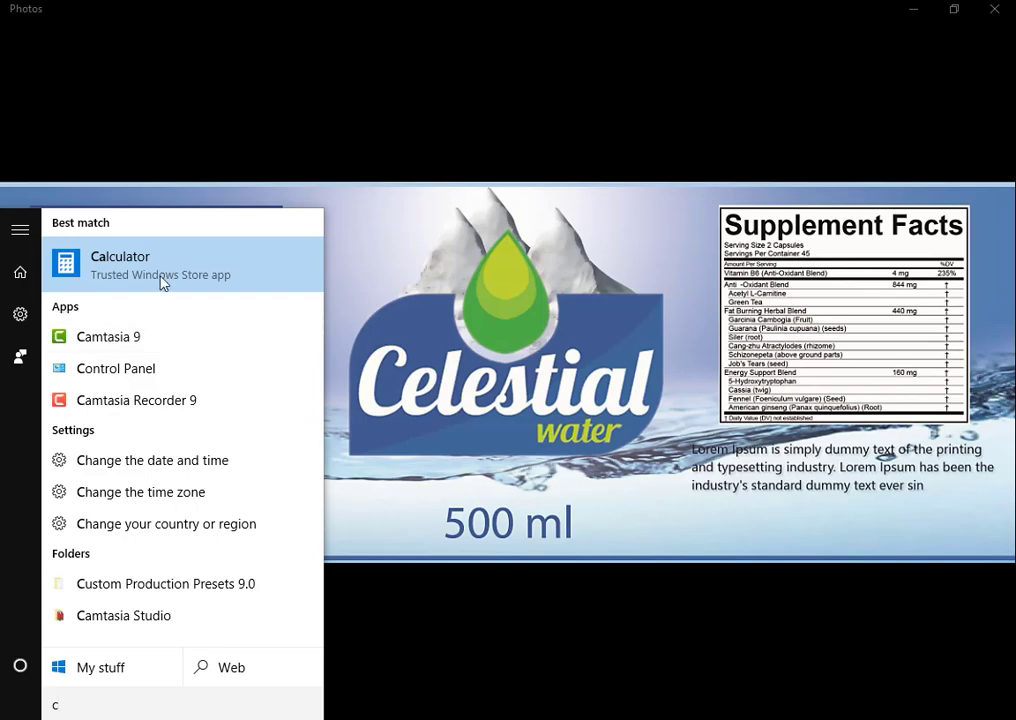
pyautogui.click(161, 281)
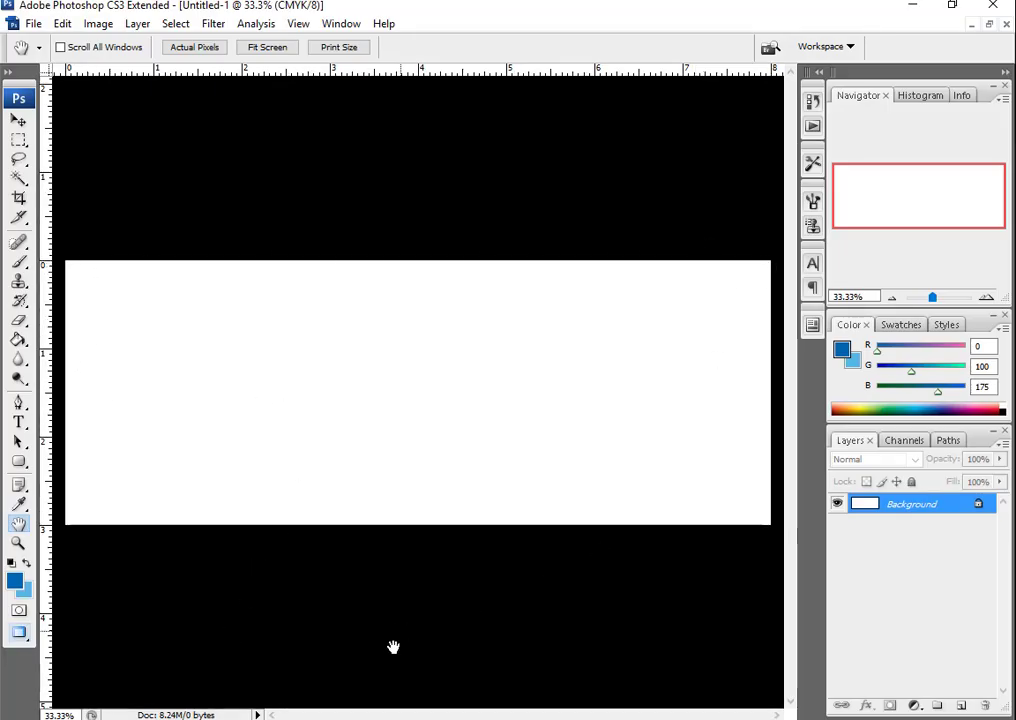
pyautogui.click(273, 429)
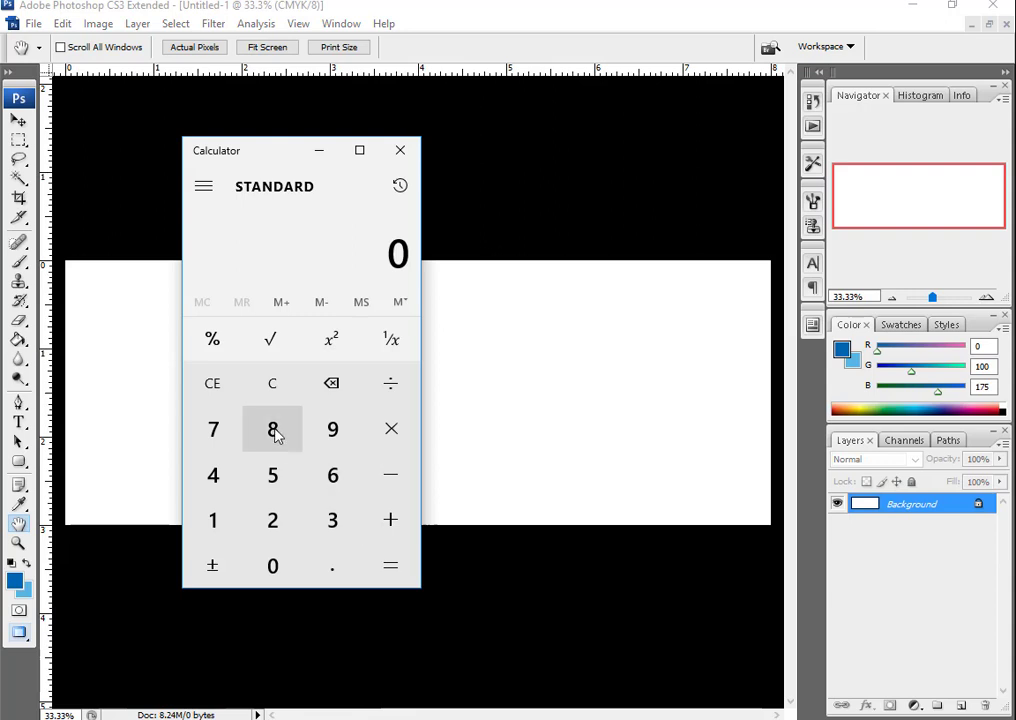
pyautogui.click(391, 383)
pyautogui.click(345, 511)
pyautogui.click(398, 570)
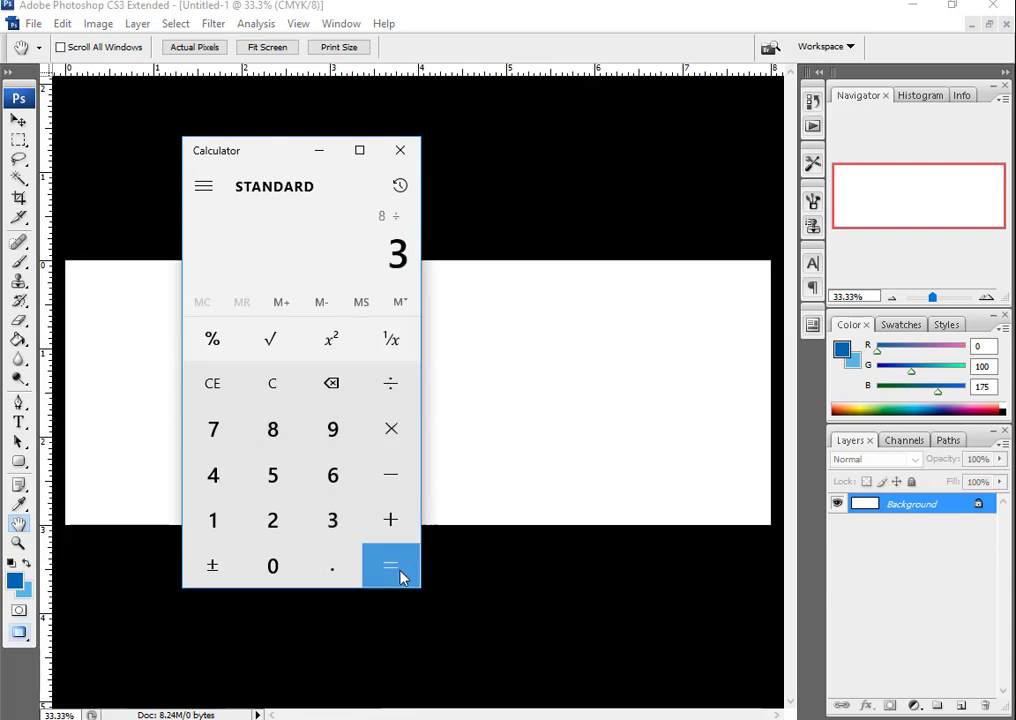
pyautogui.click(400, 150)
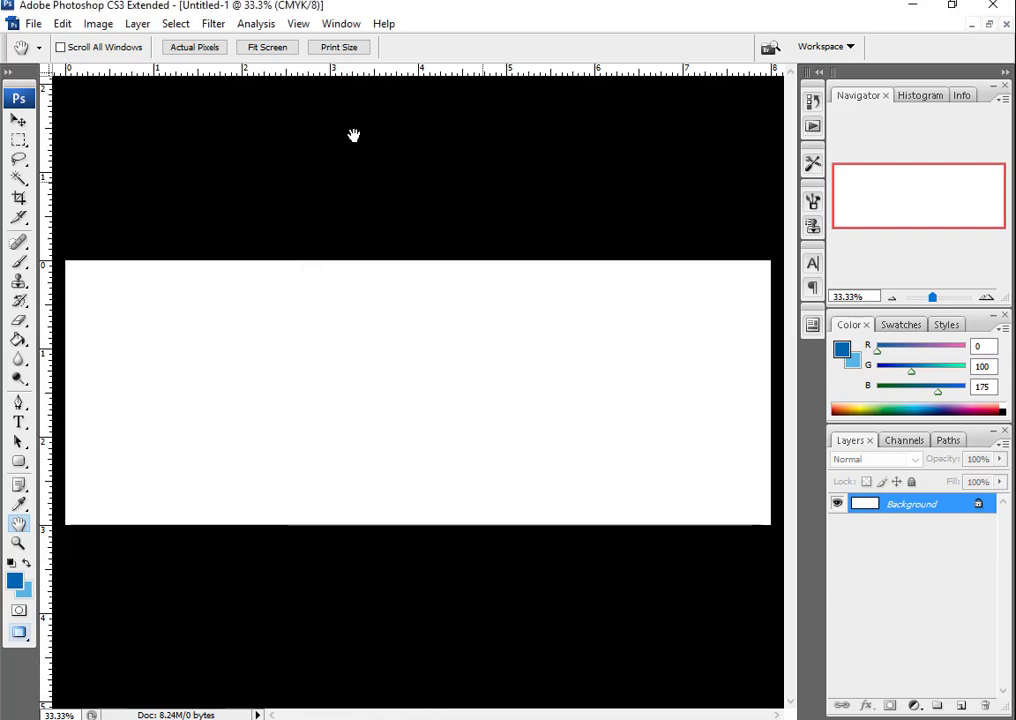
# Add a vertical guide at one third of the width, about 2.67 inches.
pyautogui.click(298, 23)
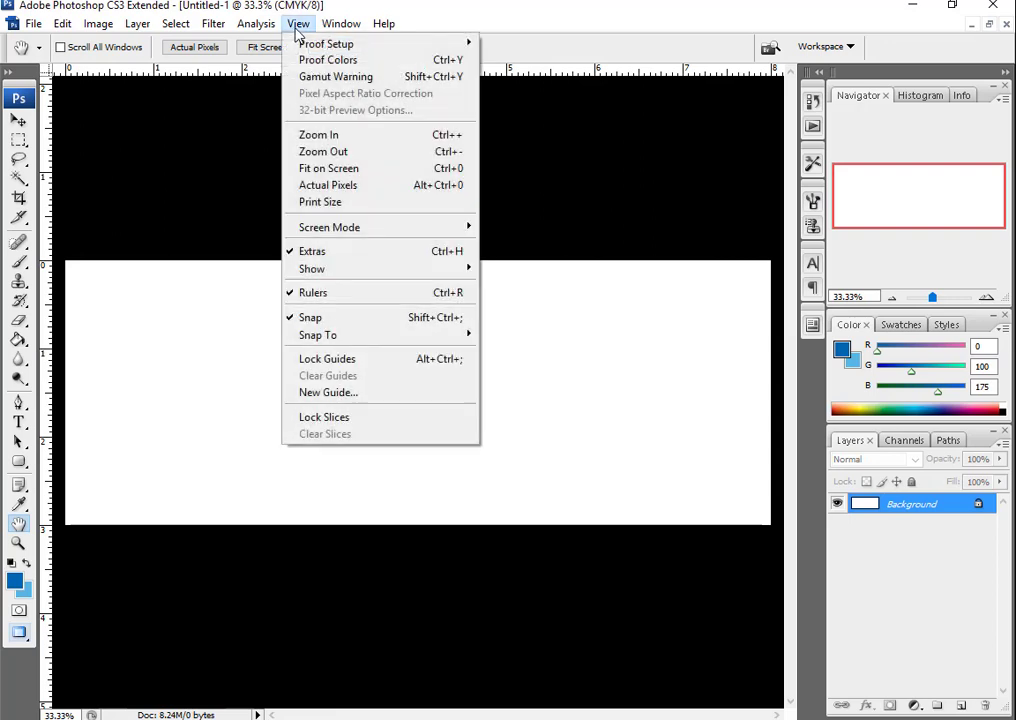
pyautogui.click(316, 393)
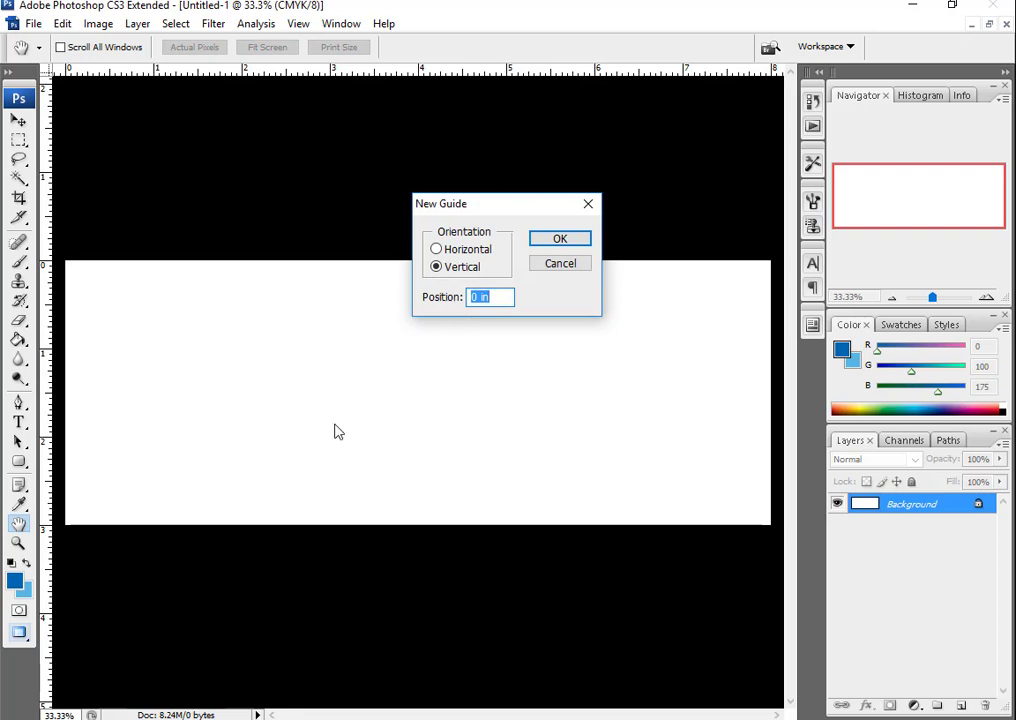
pyautogui.hotkey('alt', 'Tab')
pyautogui.hotkey('alt', 'Tab')
pyautogui.moveTo(505, 297); pyautogui.dragTo(410, 308)
pyautogui.write('2.66')
pyautogui.press('Return')
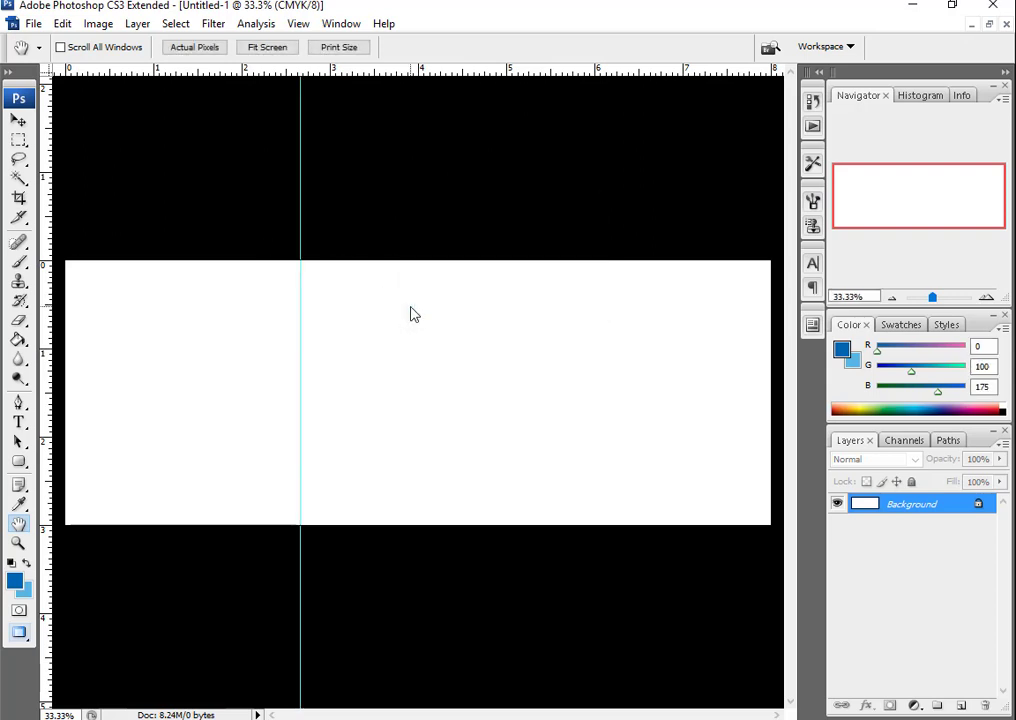
# Add vertical guides at 5.333 inches (two thirds) and at the 4-inch centre.
pyautogui.click(298, 23)
pyautogui.click(390, 402)
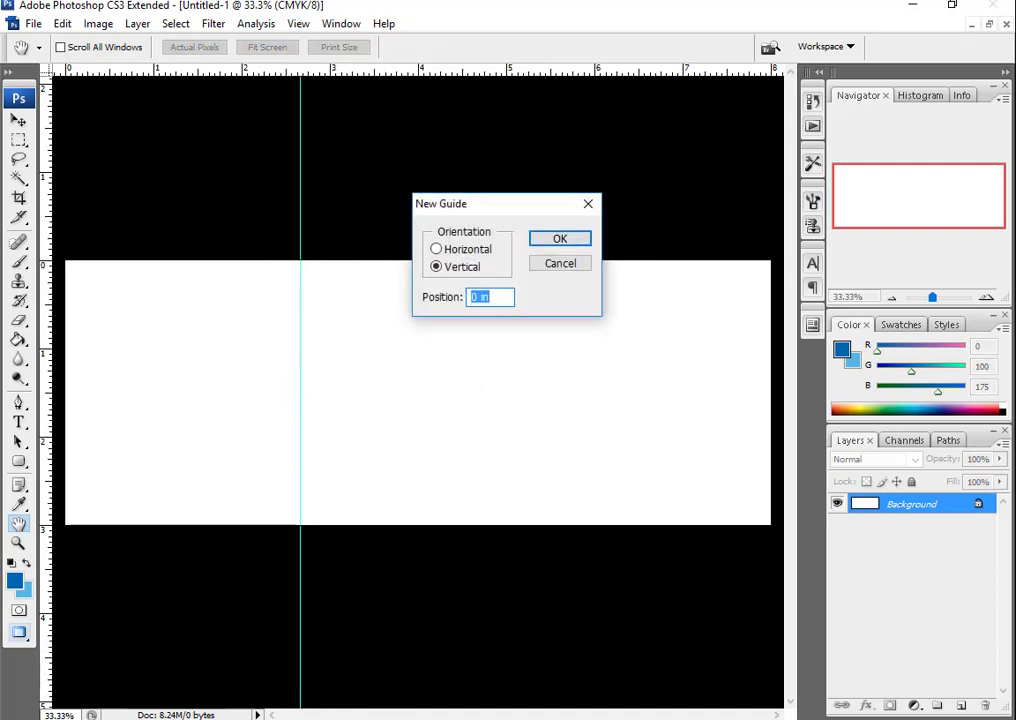
pyautogui.hotkey('alt', 'Tab')
pyautogui.click(390, 431)
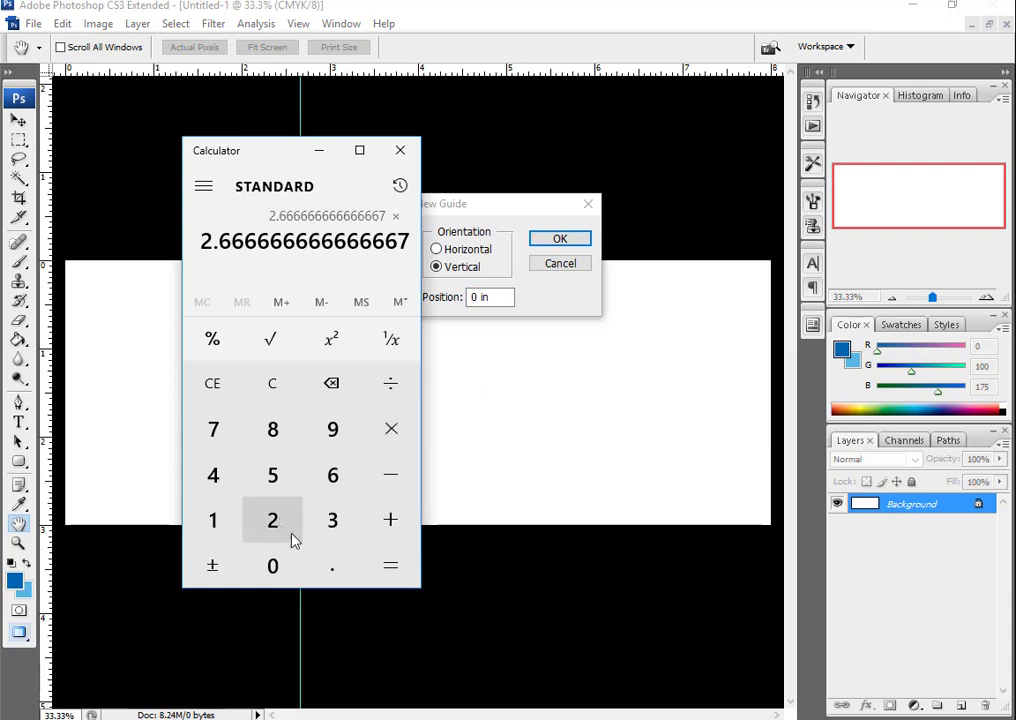
pyautogui.click(283, 535)
pyautogui.click(393, 570)
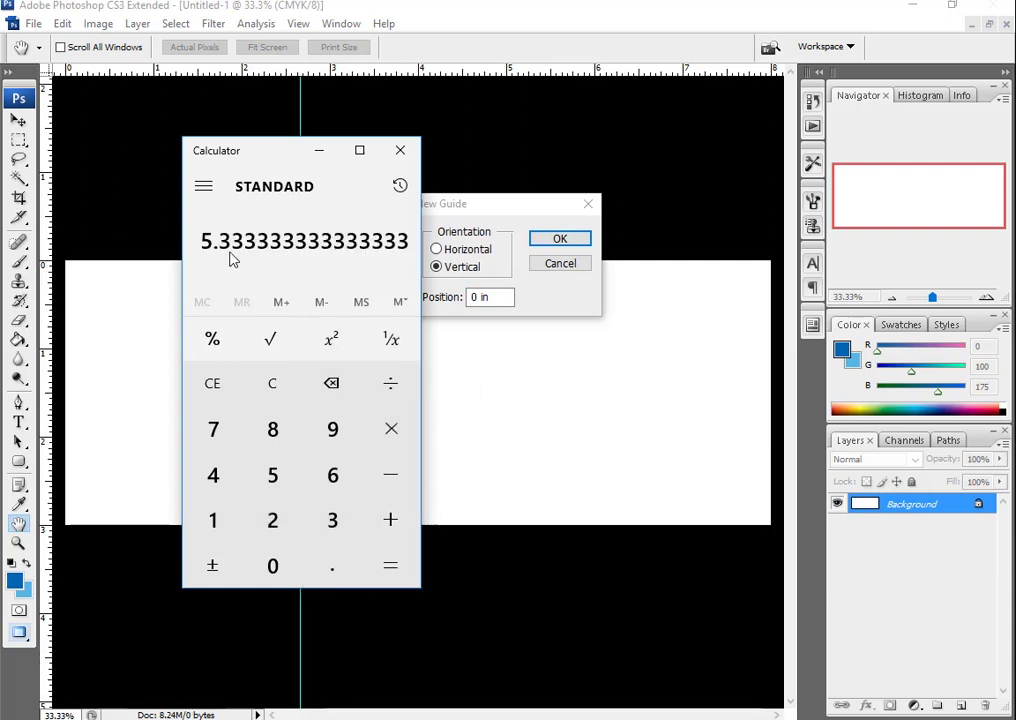
pyautogui.click(518, 298)
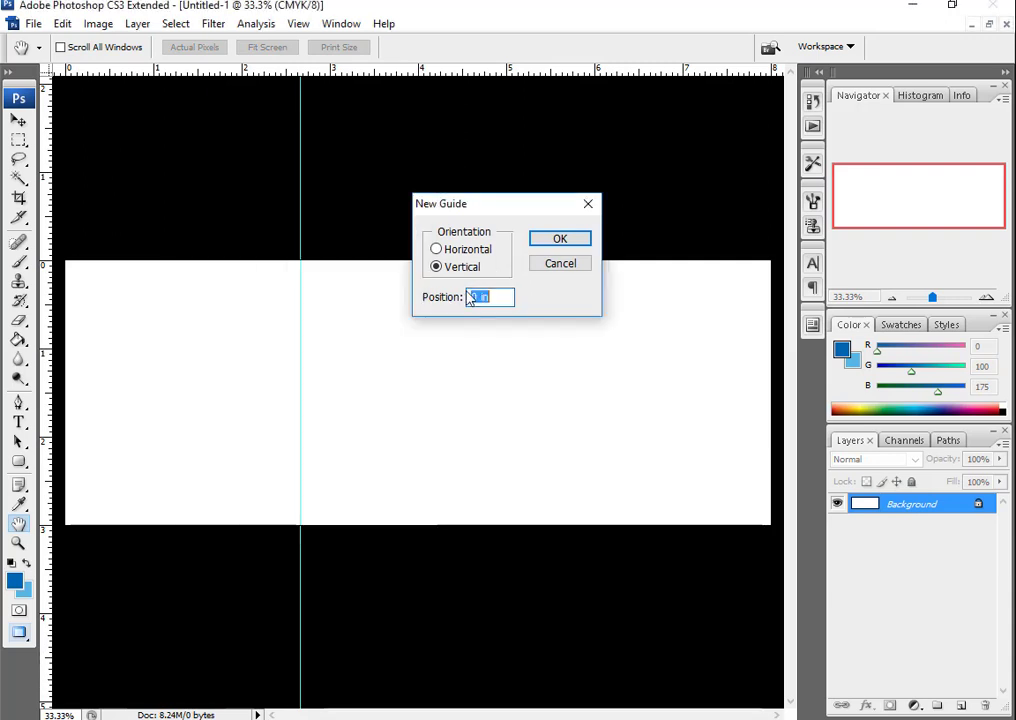
pyautogui.write('5.33')
pyautogui.press('Return')
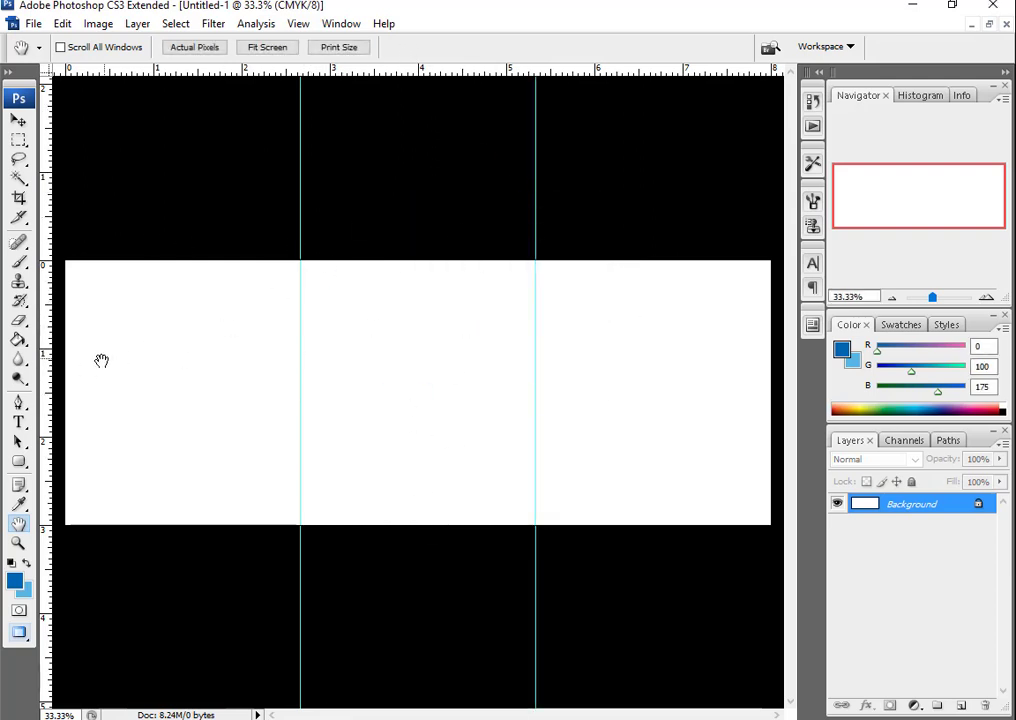
pyautogui.moveTo(46, 388); pyautogui.dragTo(418, 344)
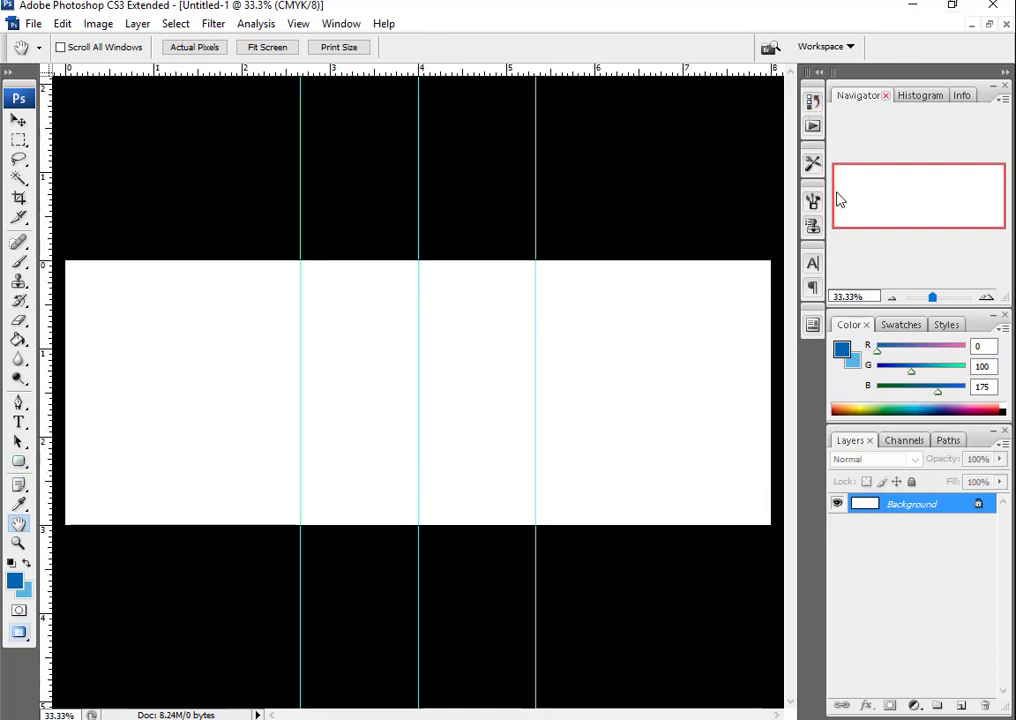
pyautogui.click(988, 23)
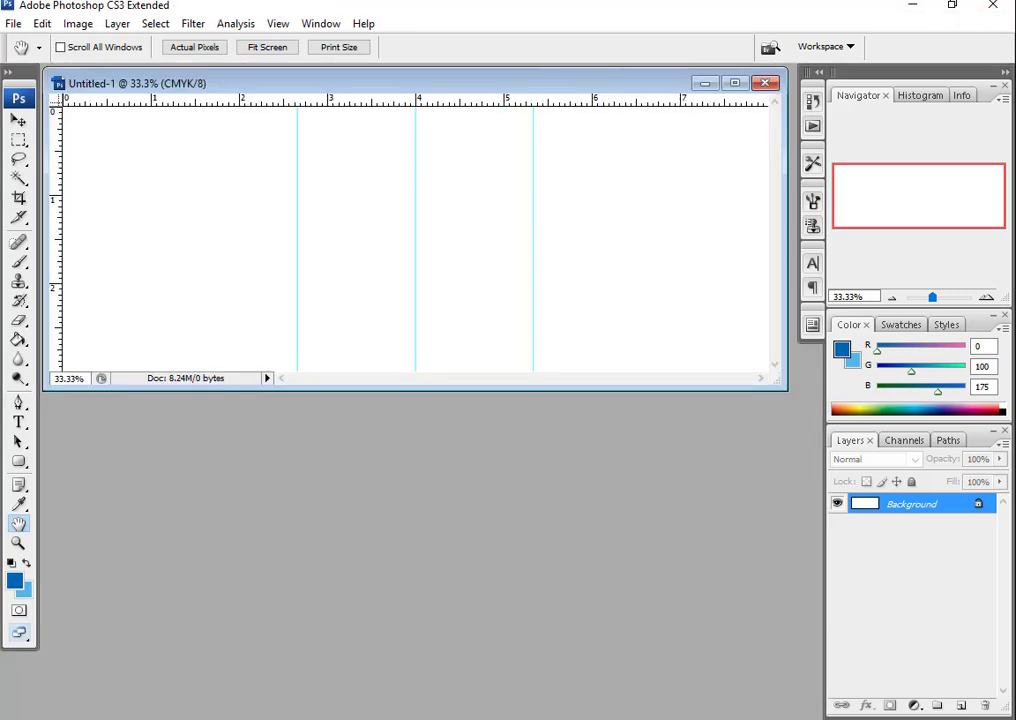
# Open Untitled-1 from the desktop's New folder in Photoshop.
pyautogui.press('super+e')
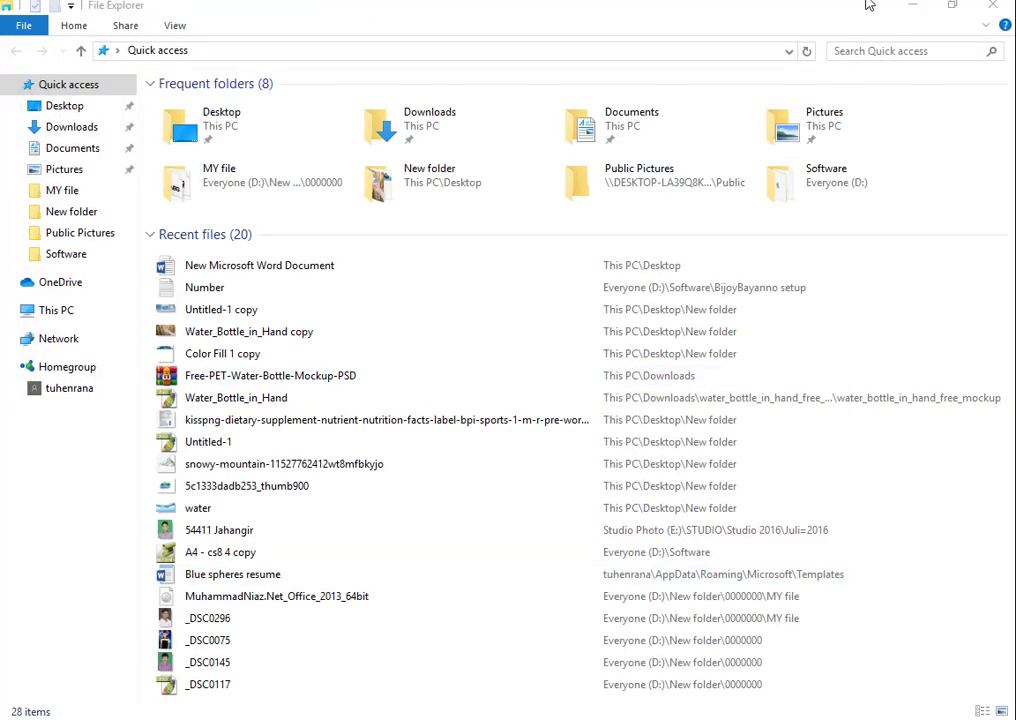
pyautogui.click(993, 6)
pyautogui.click(903, 8)
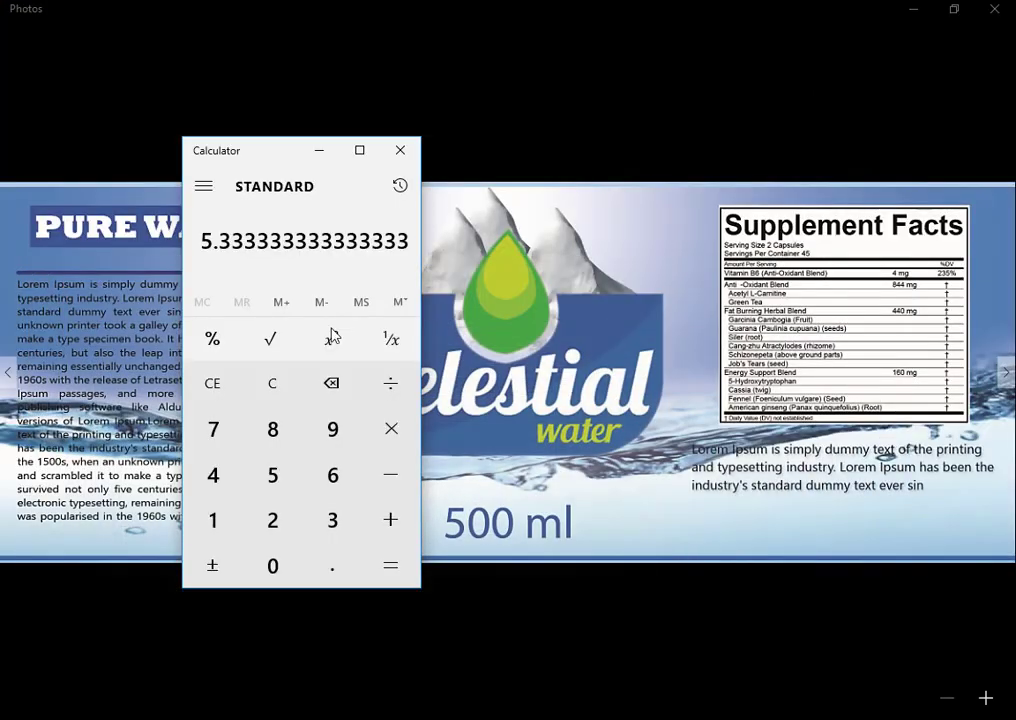
pyautogui.click(912, 12)
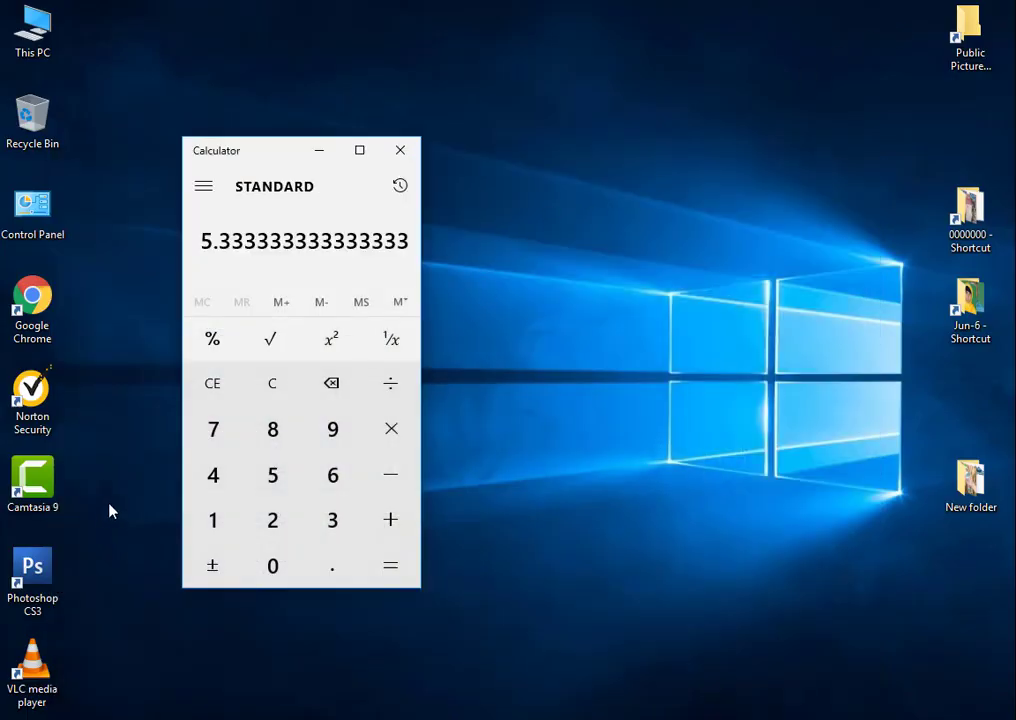
pyautogui.doubleClick(970, 482)
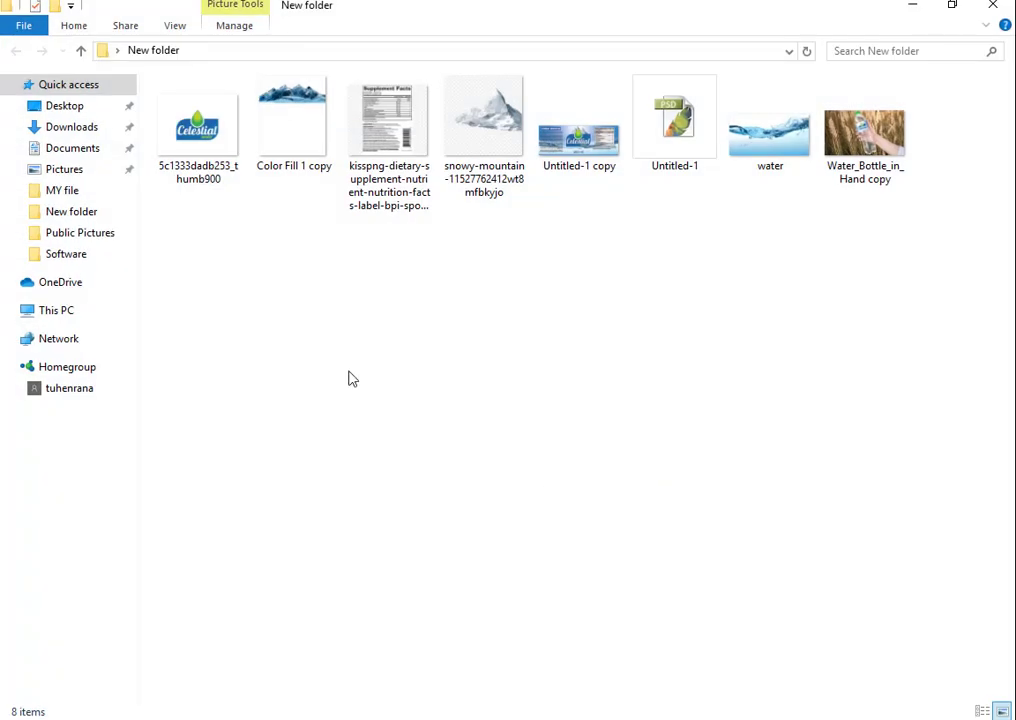
pyautogui.doubleClick(660, 140)
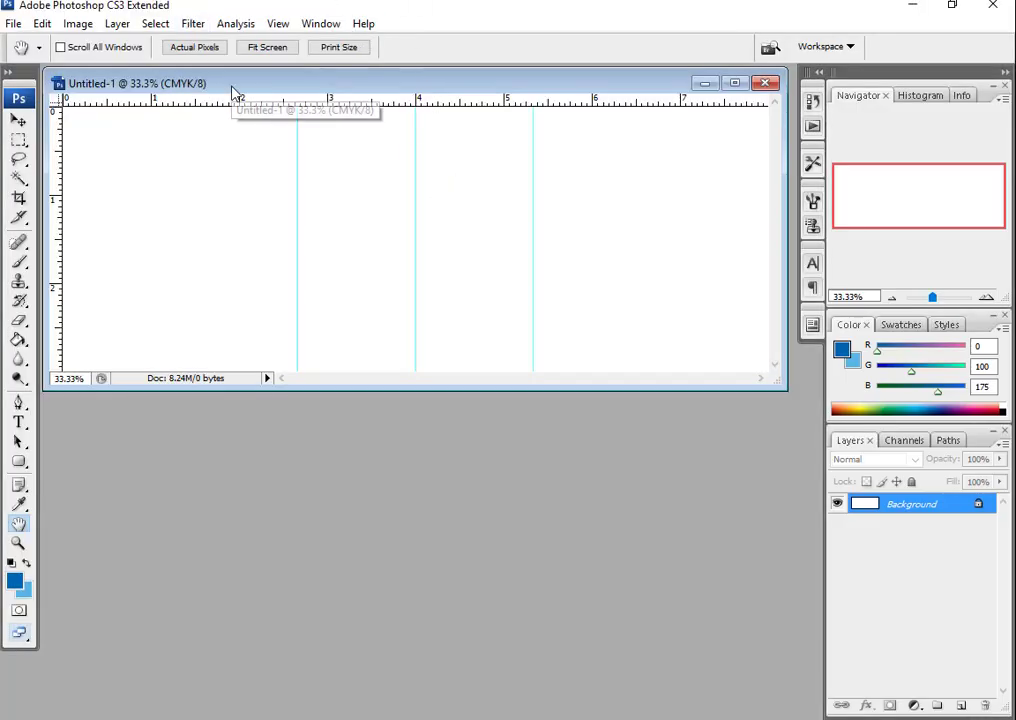
# Bring the finished Untitled-1.psd label into Photoshop and toggle its Layer 5 visibility.
pyautogui.moveTo(186, 83)
pyautogui.mouseDown()
pyautogui.moveTo(215, 297)
pyautogui.moveTo(336, 163)
pyautogui.mouseUp()
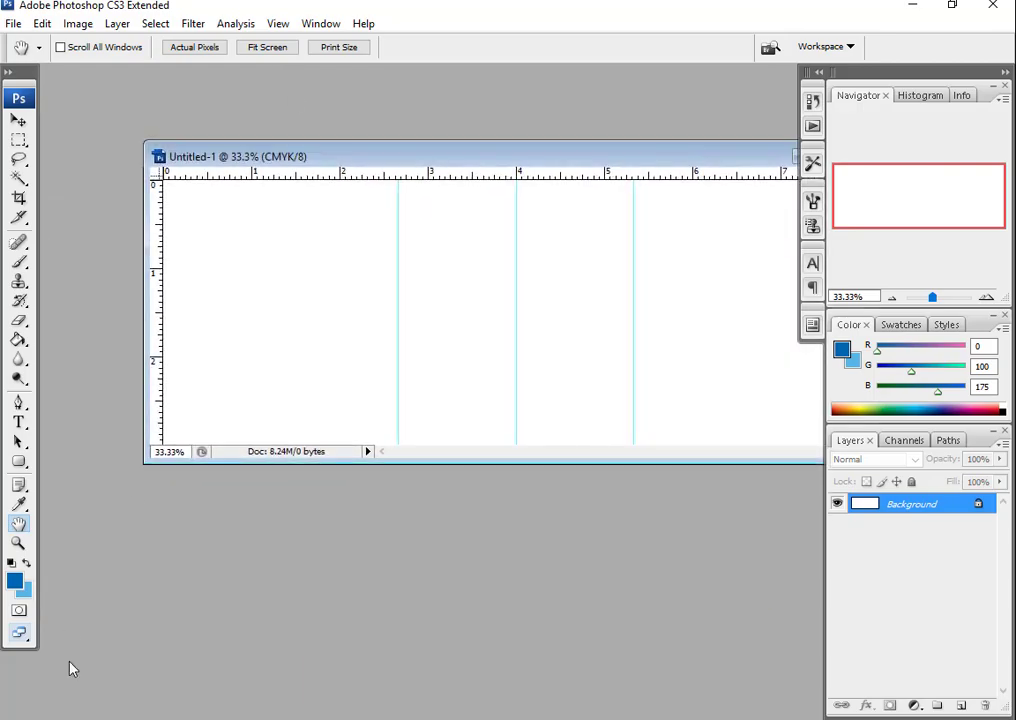
pyautogui.hotkey('alt', 'Tab')
pyautogui.moveTo(651, 120); pyautogui.dragTo(222, 595)
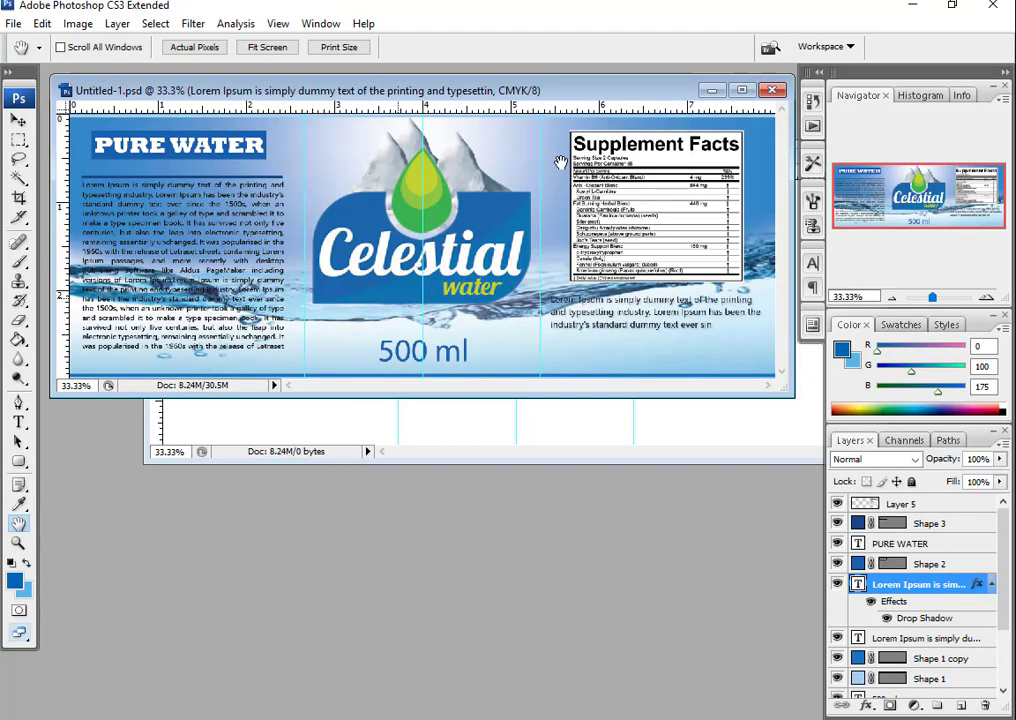
pyautogui.click(930, 504)
pyautogui.click(837, 504)
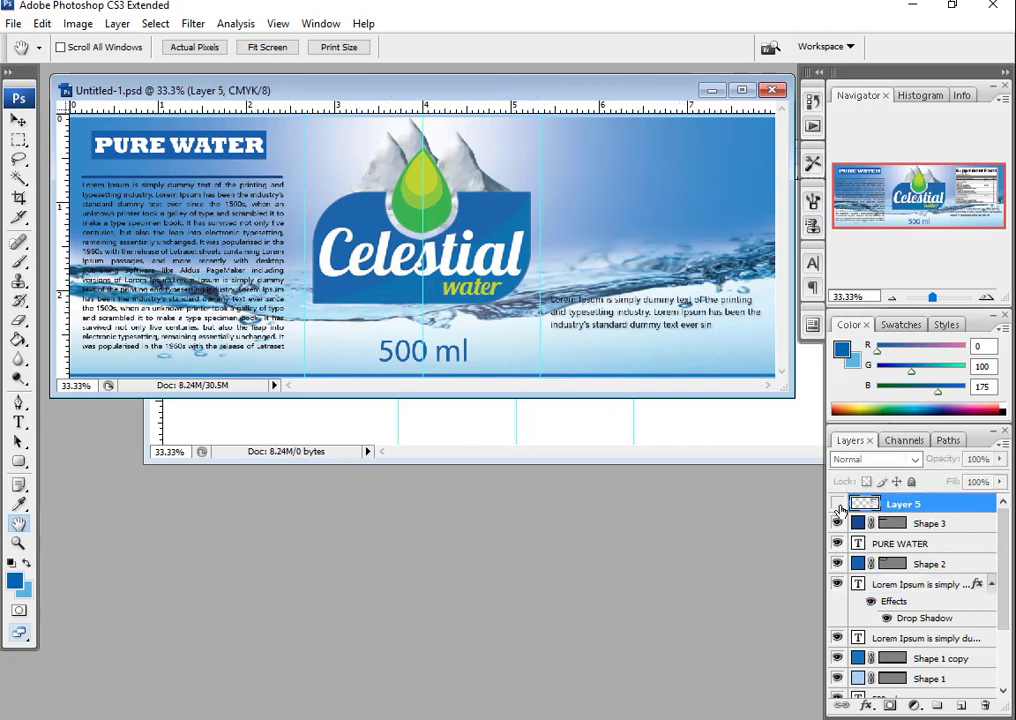
pyautogui.click(837, 504)
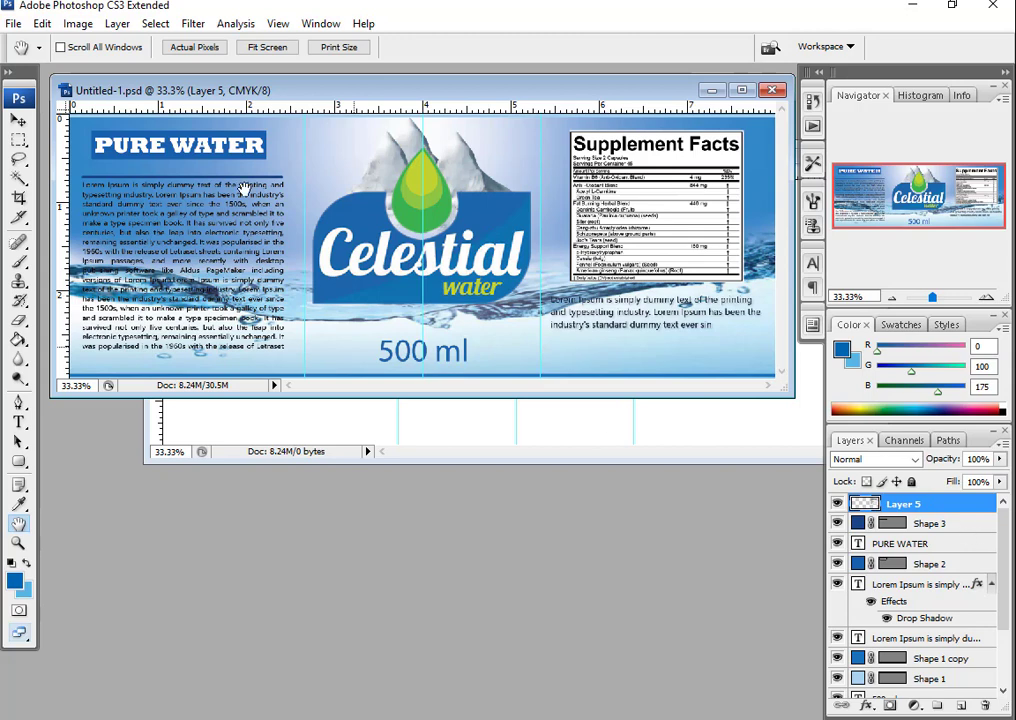
# Expand the Bacgrund group to inspect Layers 1 and 2, then bring the blank document forward.
pyautogui.click(18, 121)
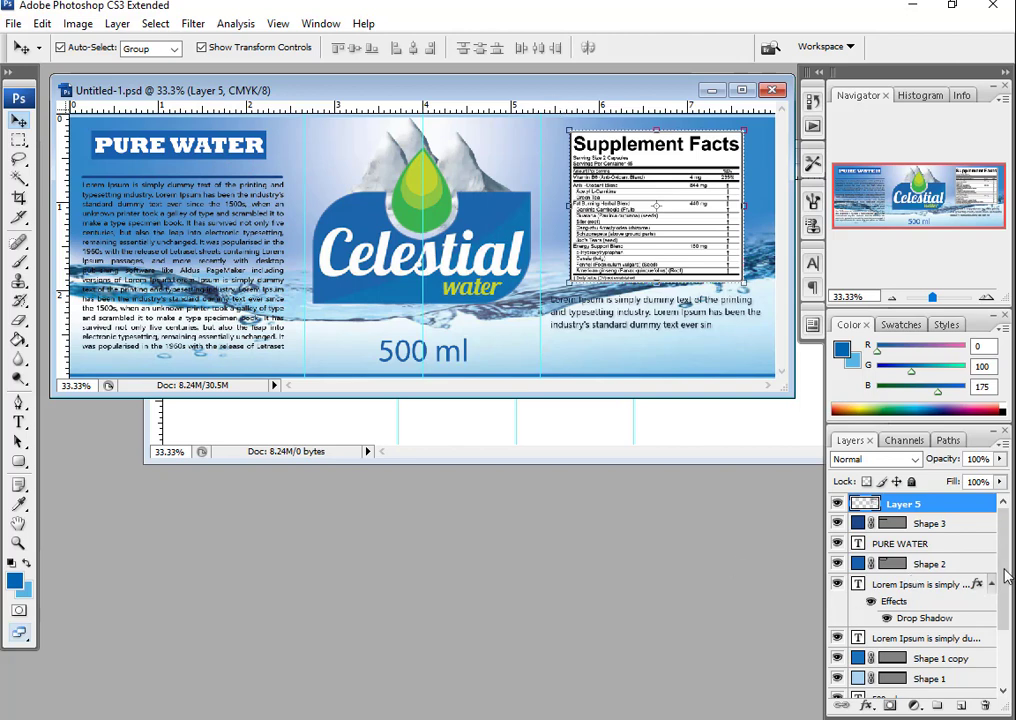
pyautogui.scroll(-5, 986, 680)
pyautogui.click(856, 668)
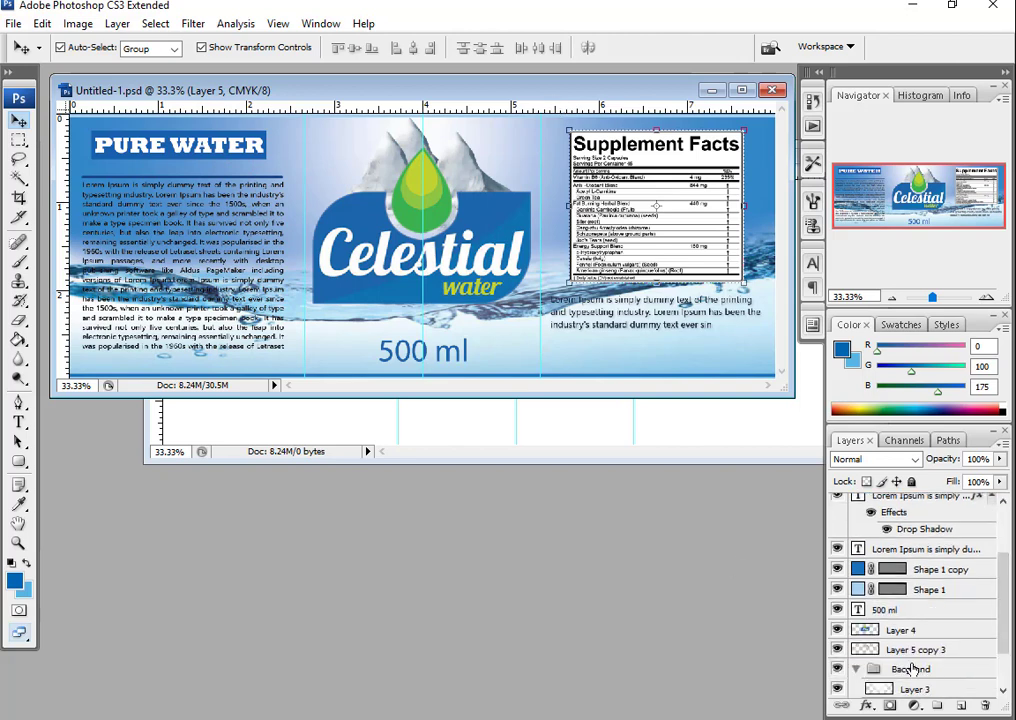
pyautogui.scroll(-2, 1005, 657)
pyautogui.click(946, 650)
pyautogui.click(907, 670)
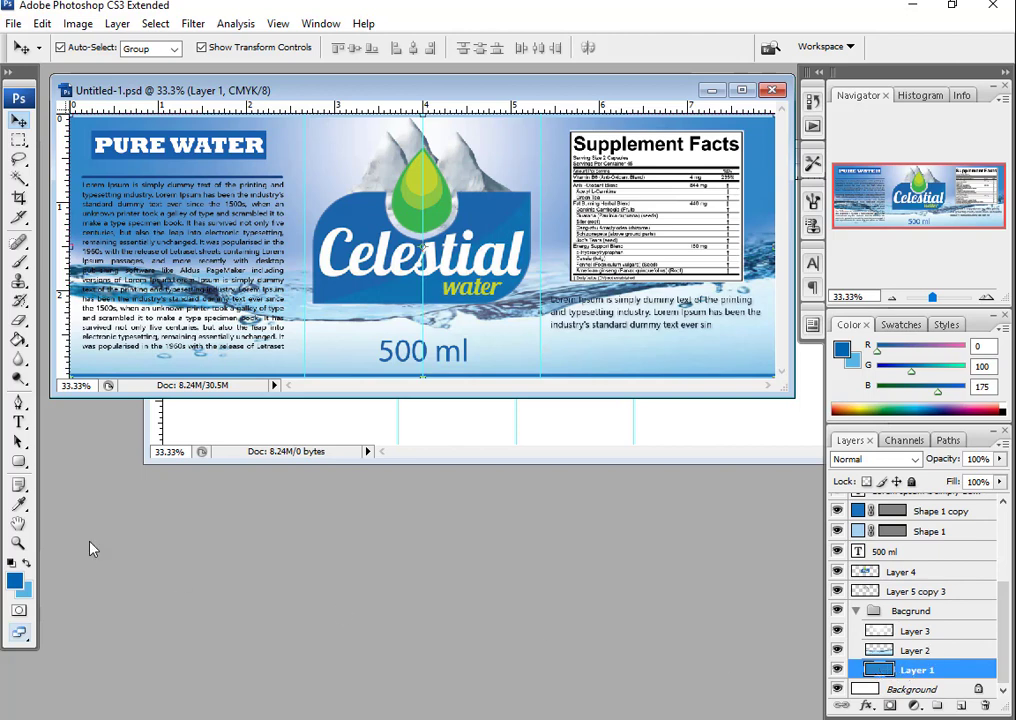
pyautogui.click(528, 438)
# Add a new Layer 1 to the blank document and fill it with blue.
pyautogui.moveTo(600, 160); pyautogui.dragTo(383, 192)
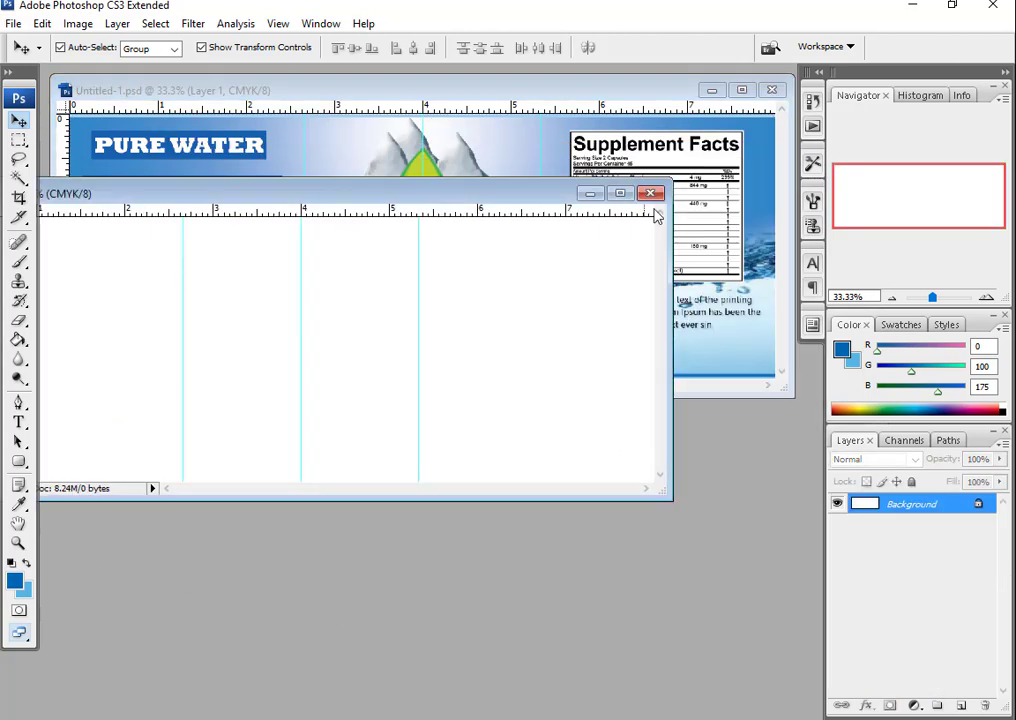
pyautogui.press('f')
pyautogui.click(961, 705)
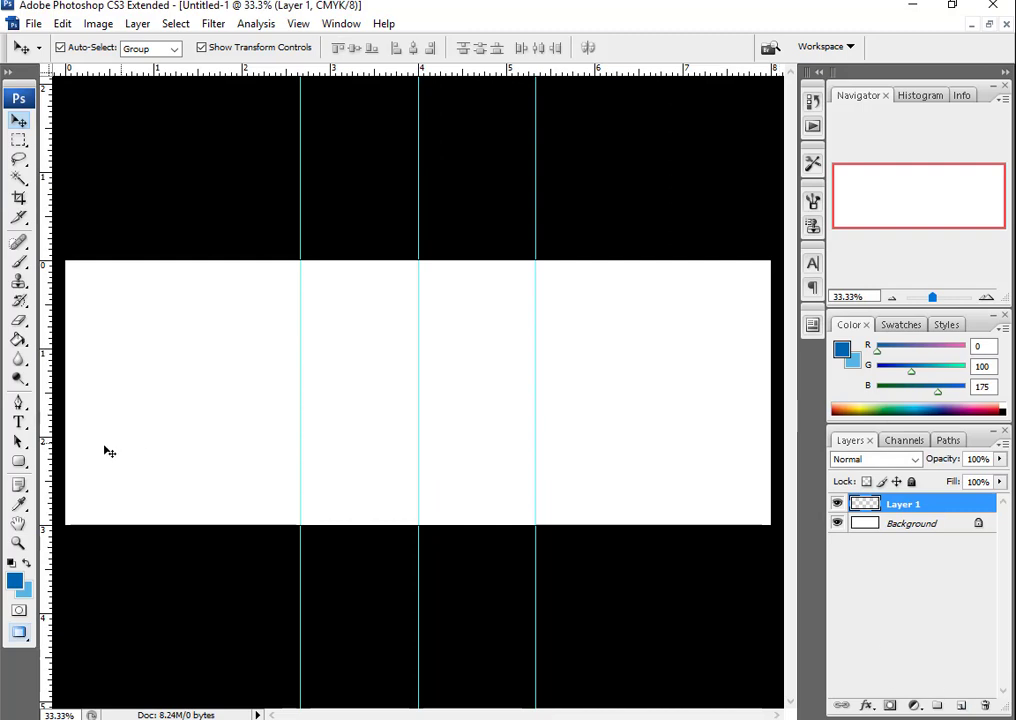
pyautogui.click(18, 340)
pyautogui.click(181, 345)
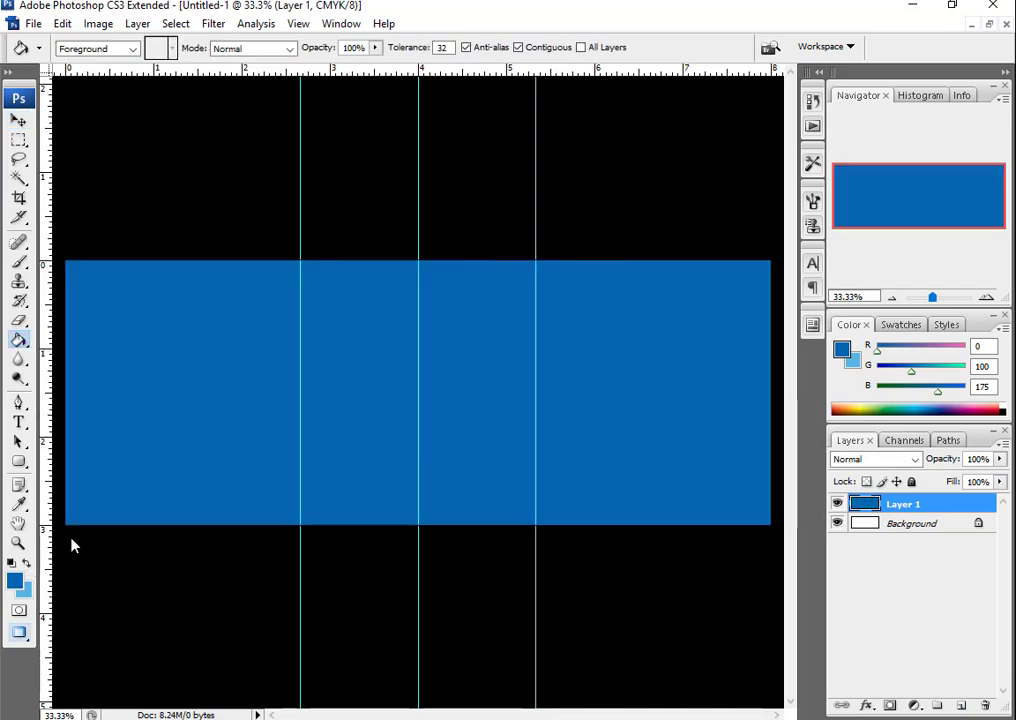
# Open water.jpg and move it into the blue document as Layer 2.
pyautogui.click(991, 24)
pyautogui.moveTo(388, 196); pyautogui.dragTo(516, 268)
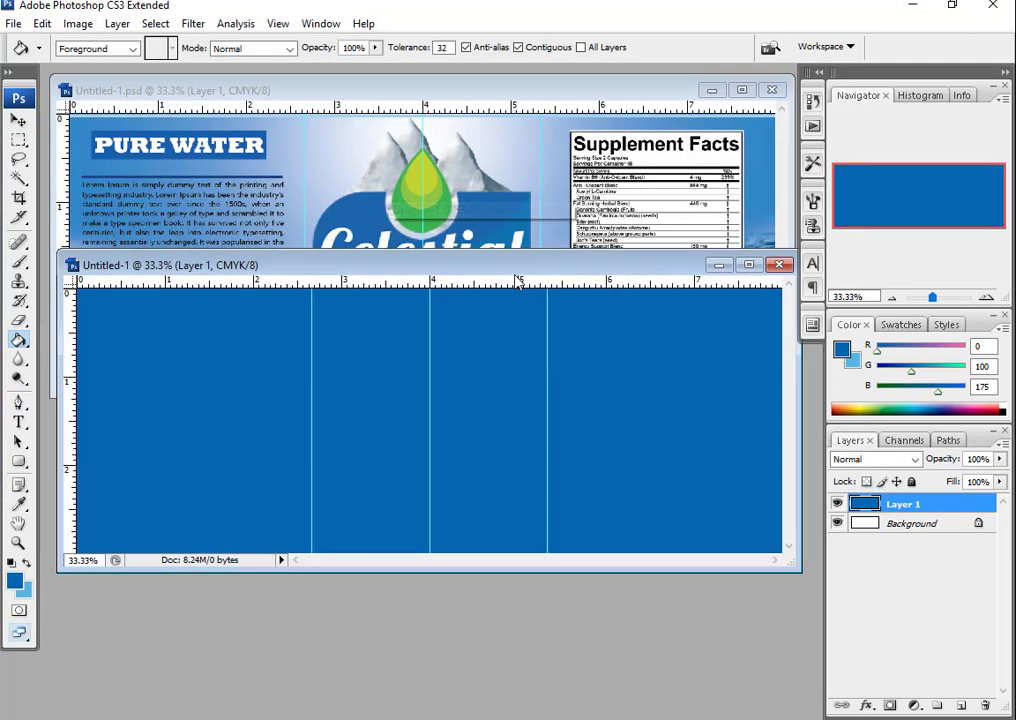
pyautogui.click(565, 91)
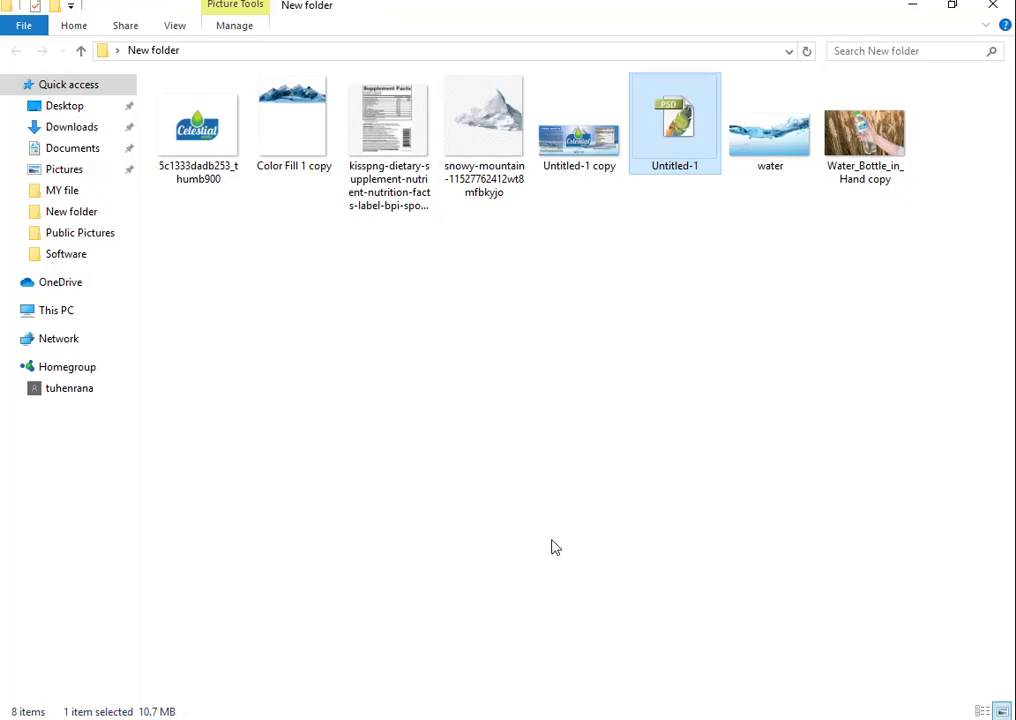
pyautogui.click(551, 545)
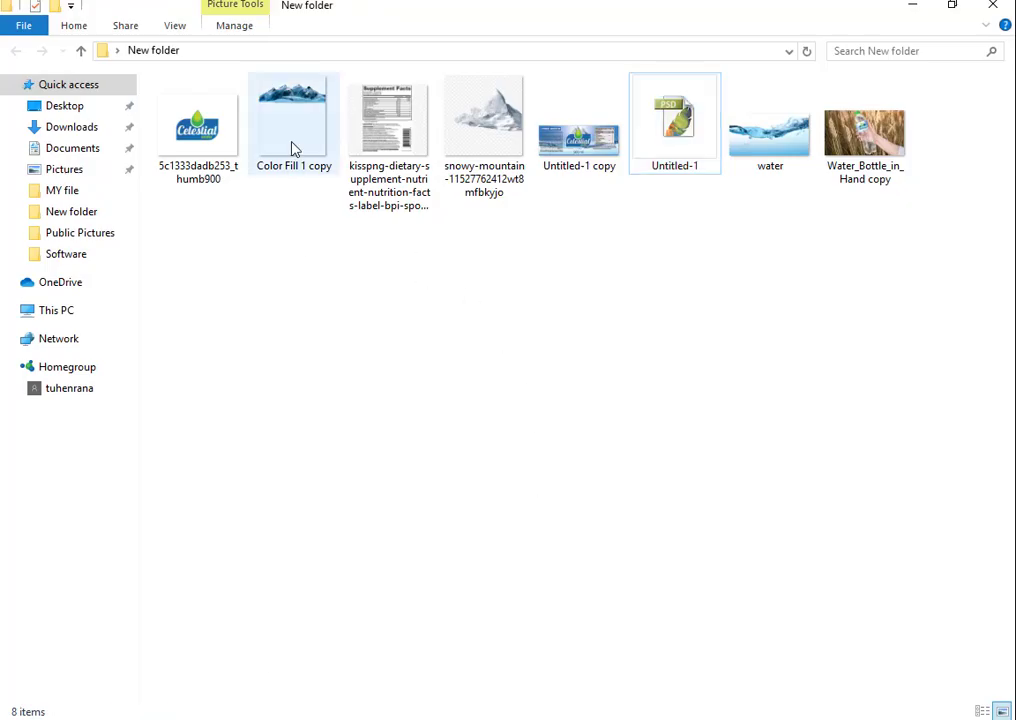
pyautogui.moveTo(770, 135)
pyautogui.mouseDown()
pyautogui.moveTo(175, 715)
pyautogui.moveTo(377, 363)
pyautogui.mouseUp()
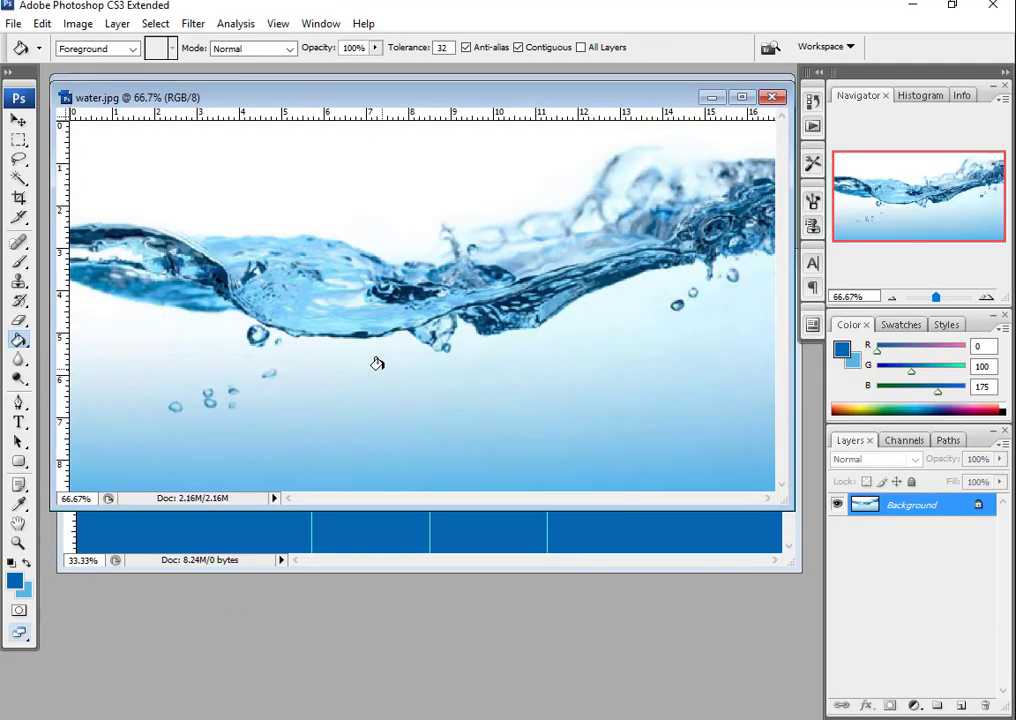
pyautogui.click(21, 120)
pyautogui.moveTo(515, 103); pyautogui.dragTo(598, 359)
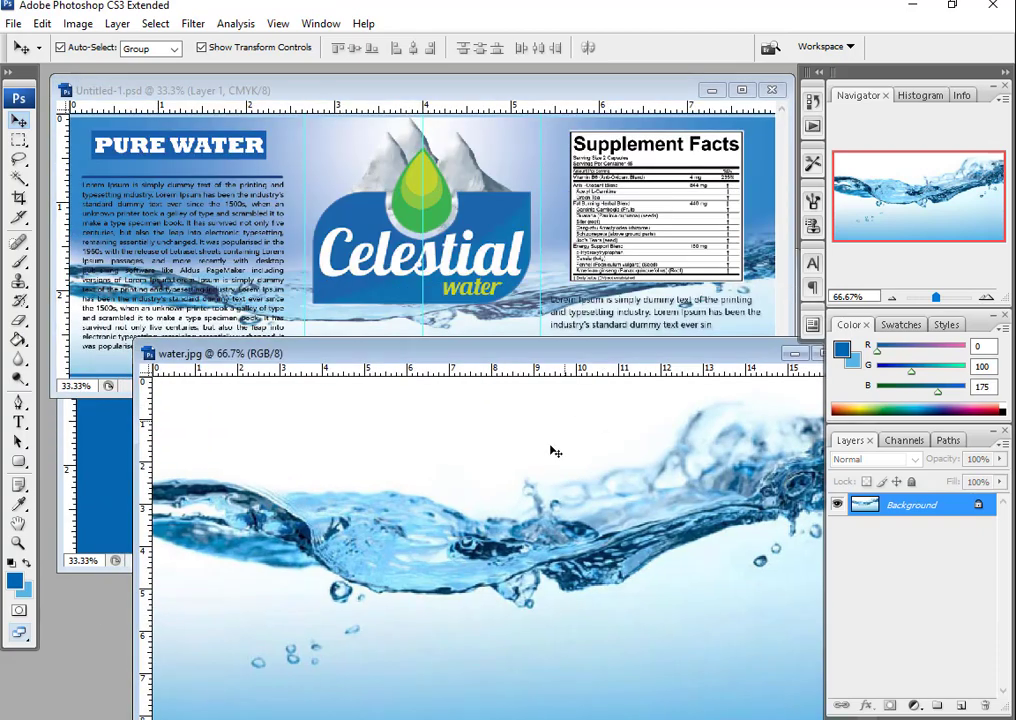
pyautogui.moveTo(118, 453); pyautogui.dragTo(118, 453)
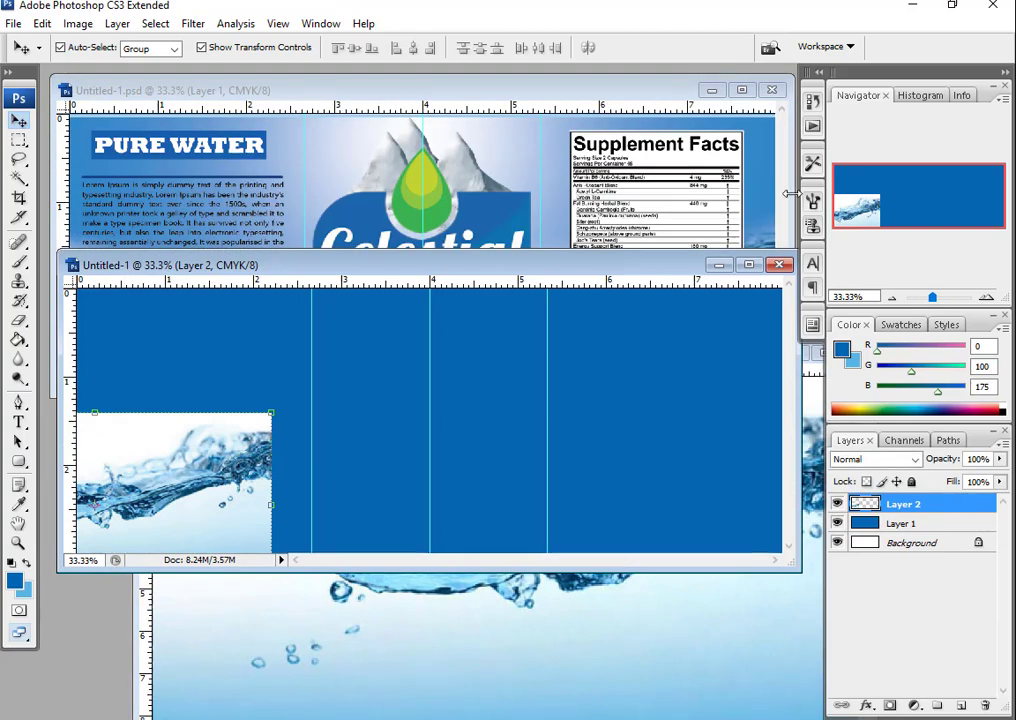
# Stretch the water photo to both canvas sides and fit its top and bottom edges.
pyautogui.click(748, 266)
pyautogui.moveTo(208, 452); pyautogui.dragTo(522, 410)
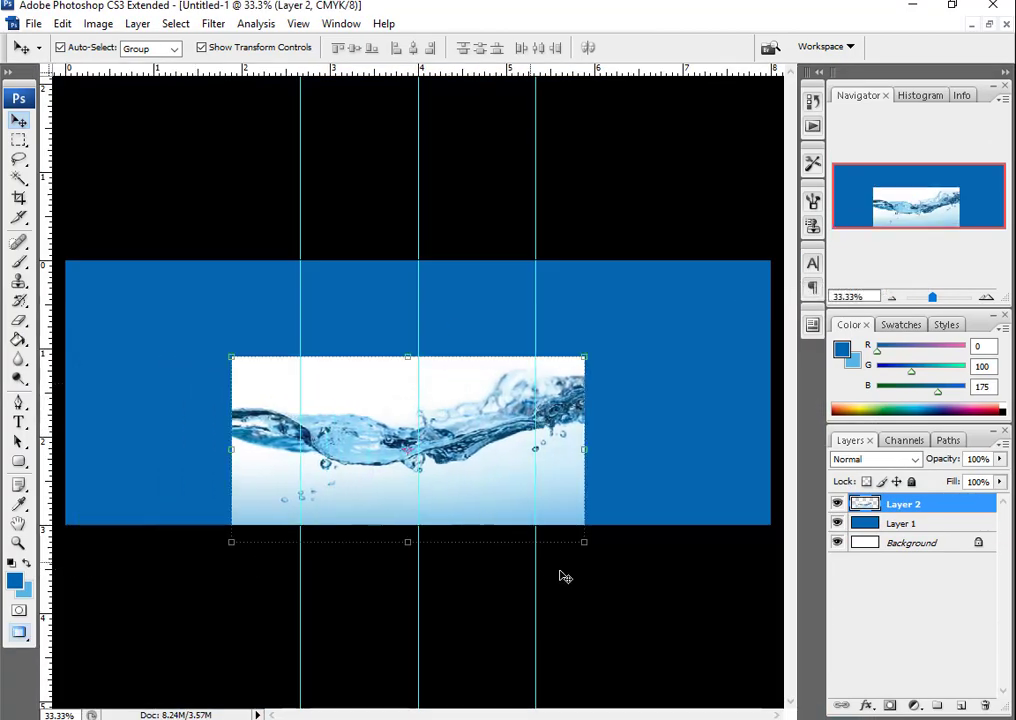
pyautogui.moveTo(583, 446); pyautogui.dragTo(771, 448)
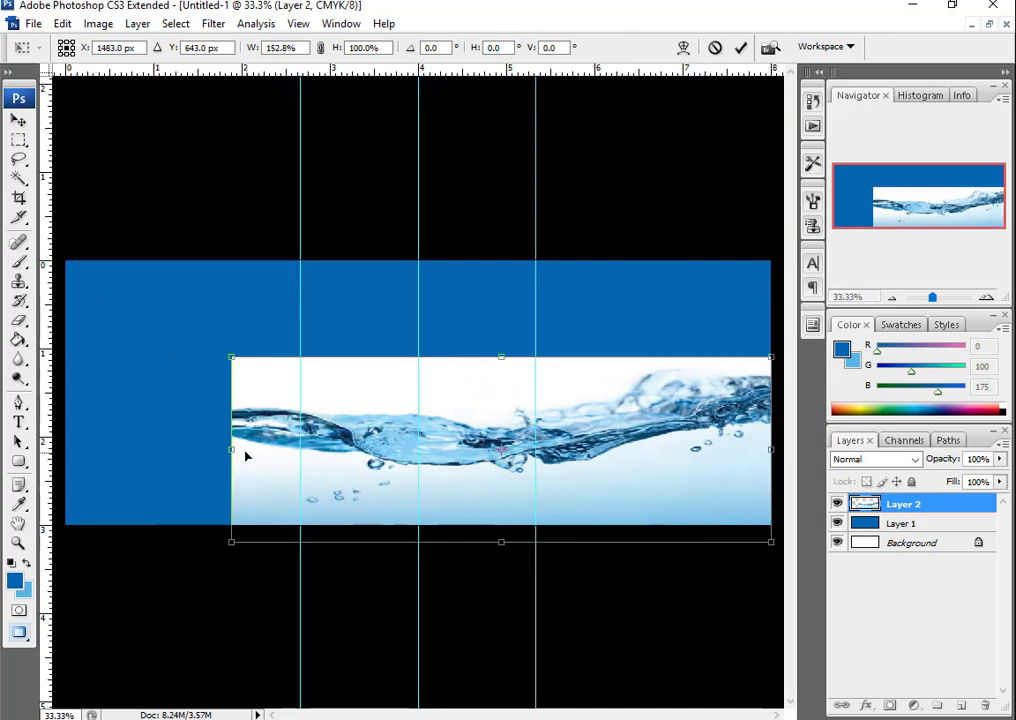
pyautogui.moveTo(153, 448); pyautogui.dragTo(62, 447)
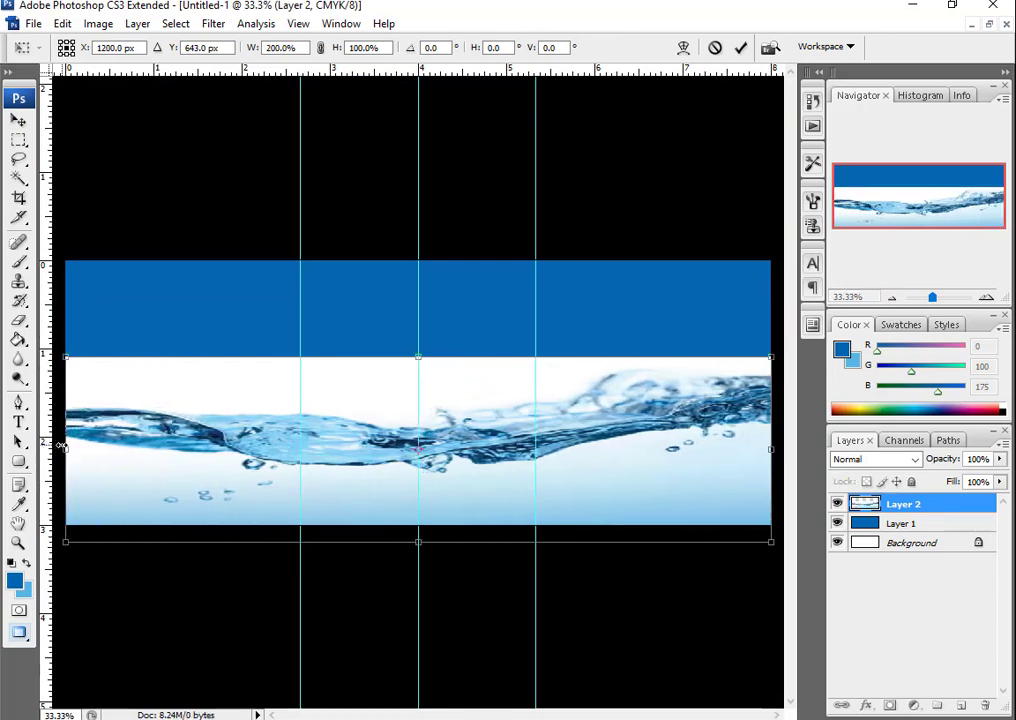
pyautogui.moveTo(411, 350); pyautogui.dragTo(417, 371)
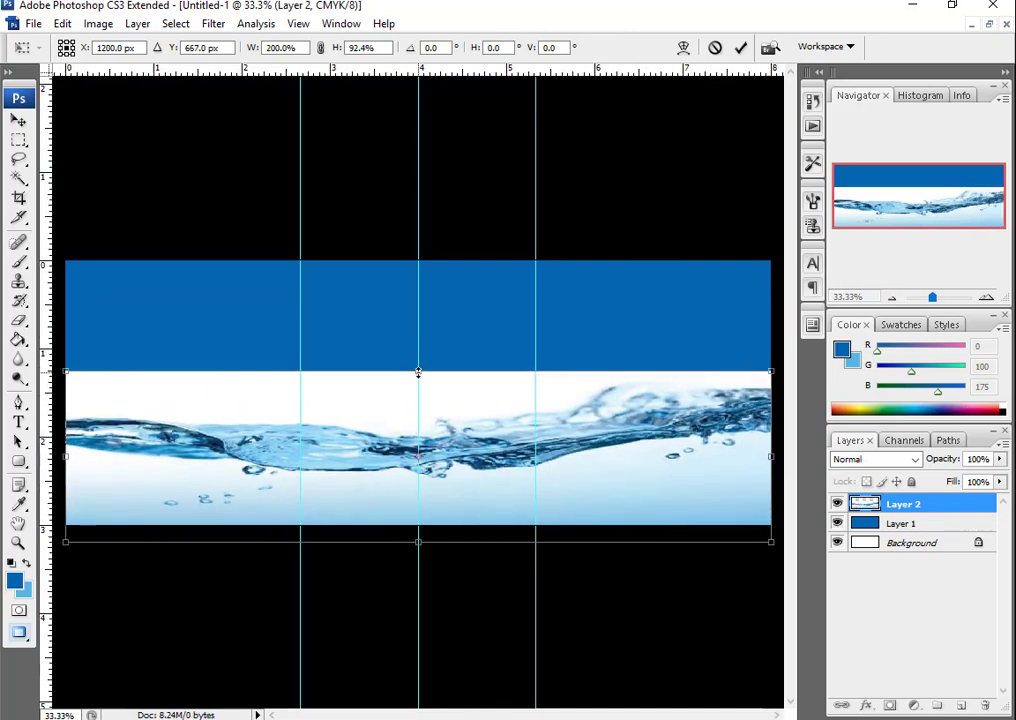
pyautogui.moveTo(430, 549); pyautogui.dragTo(430, 530)
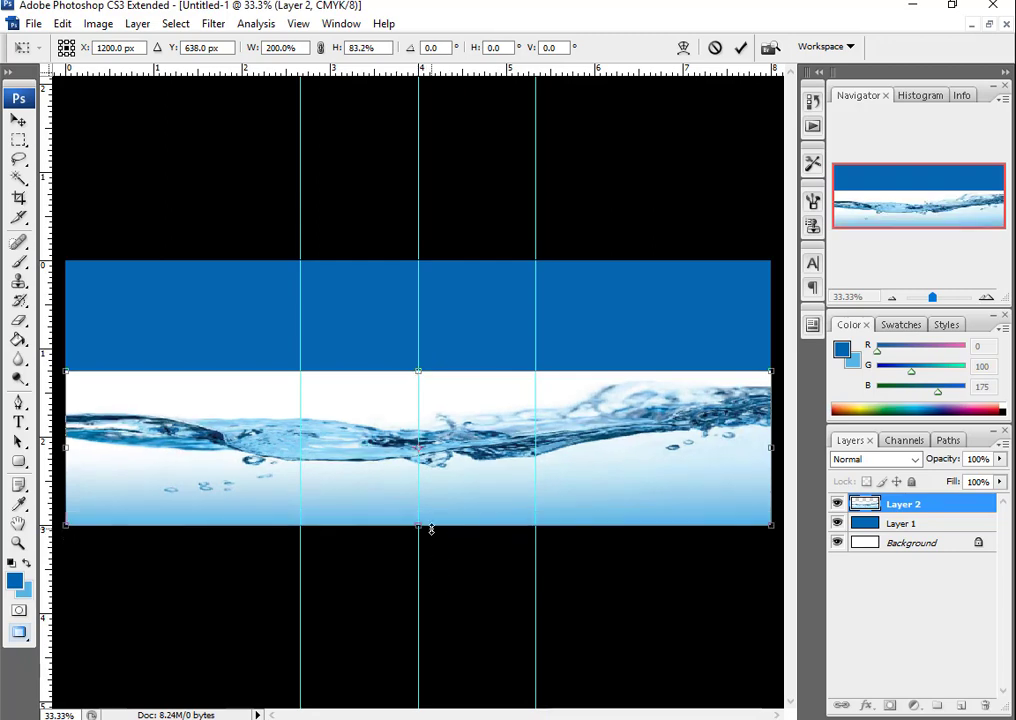
pyautogui.press('Return')
# Set a soft Eraser at 80% opacity, about 158 px, and fade the photo's top-left.
pyautogui.click(18, 322)
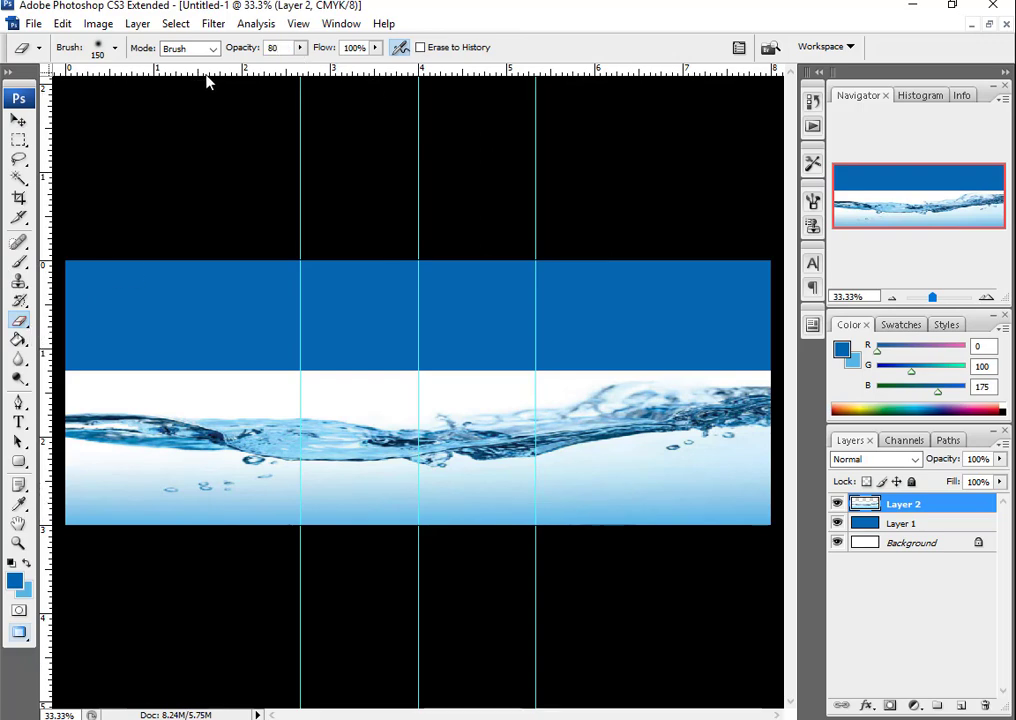
pyautogui.write('8')
pyautogui.write('0')
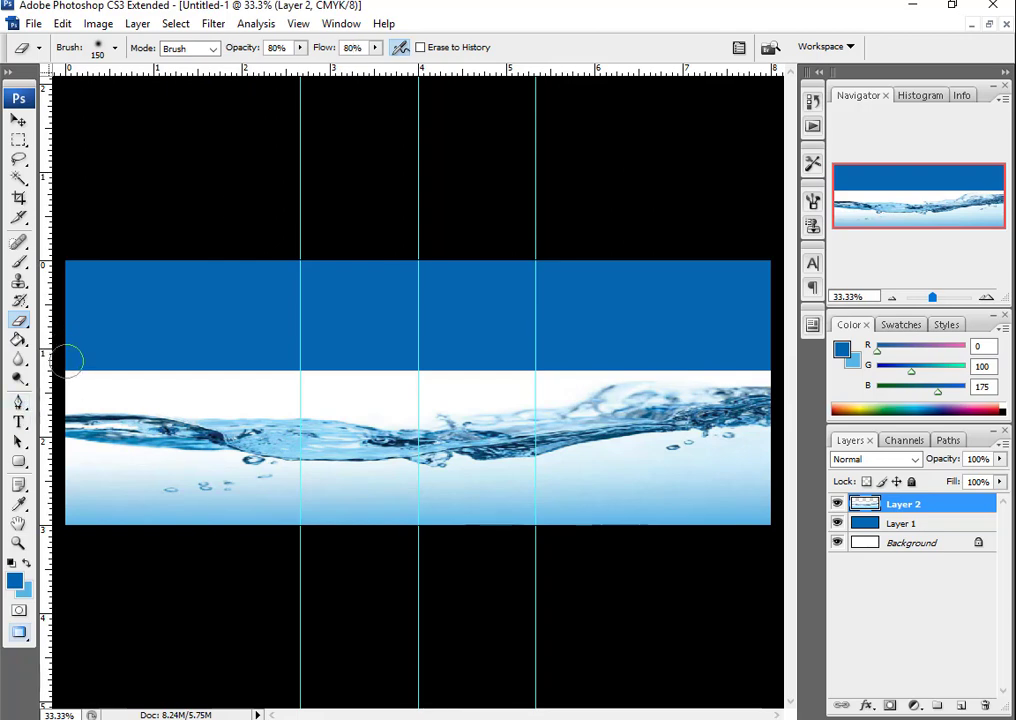
pyautogui.moveTo(68, 360); pyautogui.dragTo(95, 374)
pyautogui.rightClick(140, 364)
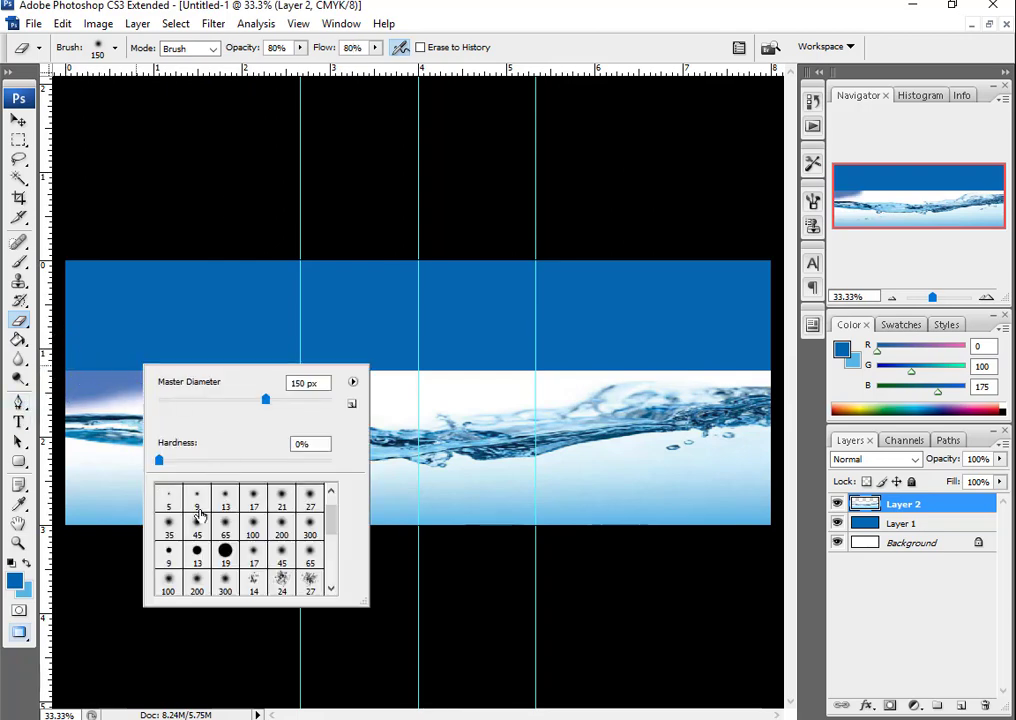
pyautogui.click(258, 527)
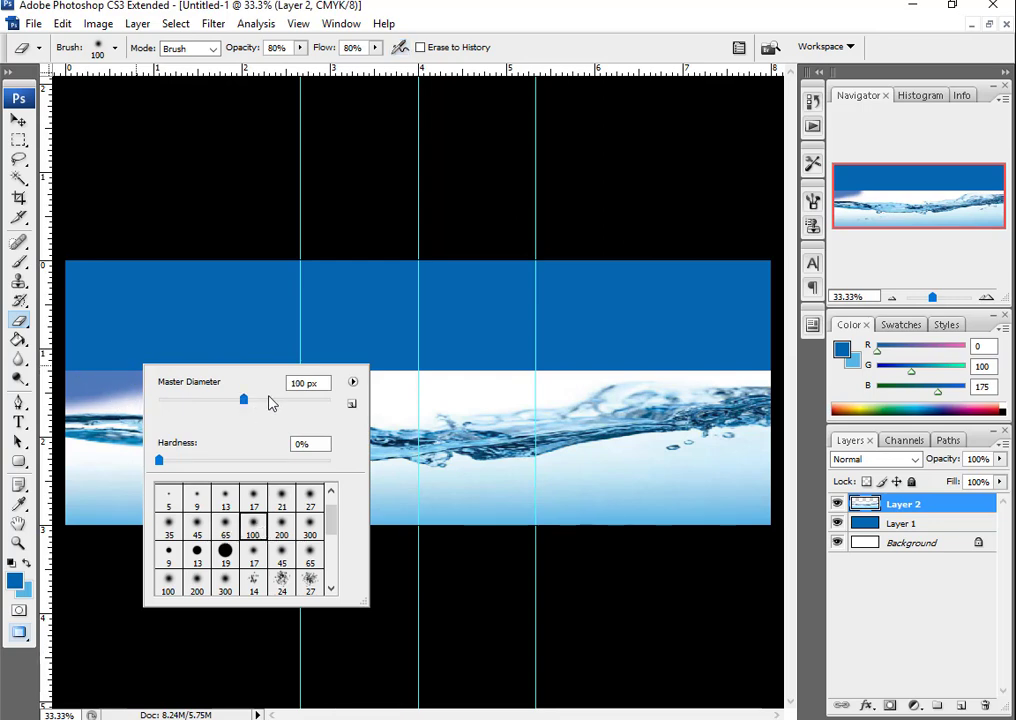
pyautogui.click(268, 401)
pyautogui.click(85, 350)
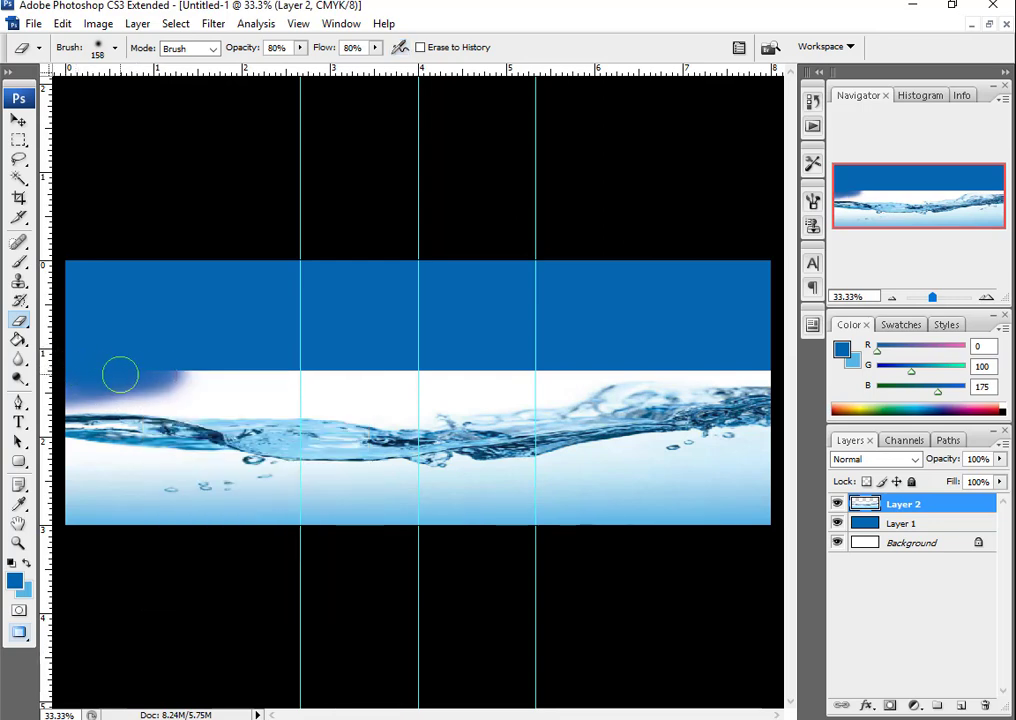
# Erase the rest of the white band across the full width with a 250 px brush.
pyautogui.moveTo(120, 374); pyautogui.dragTo(221, 364)
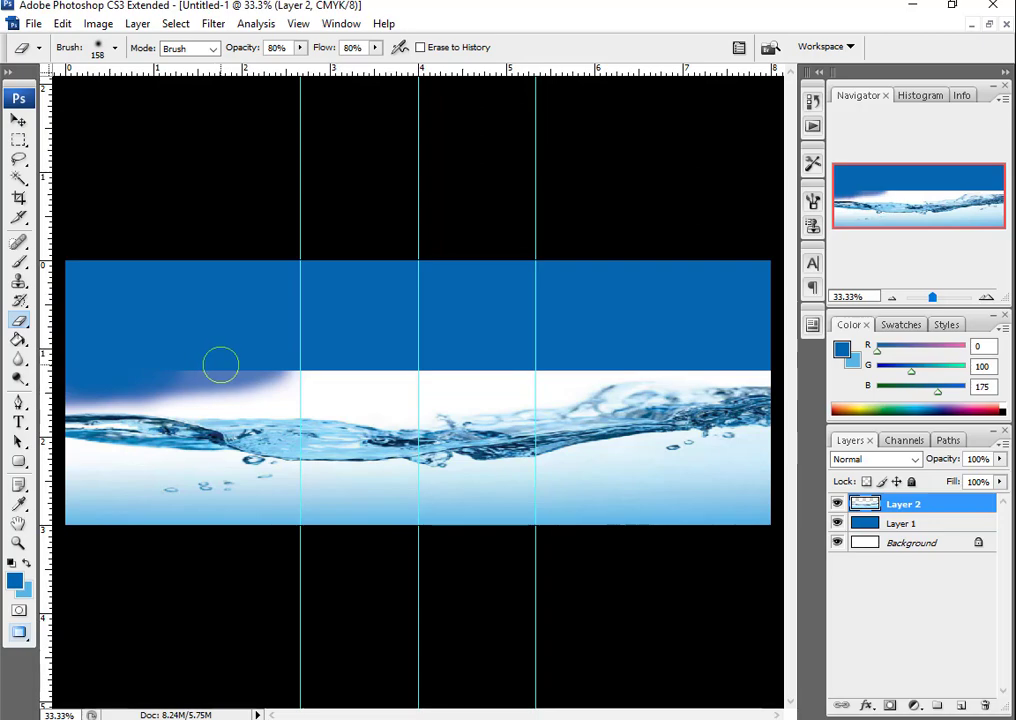
pyautogui.press(']')
pyautogui.press(']')
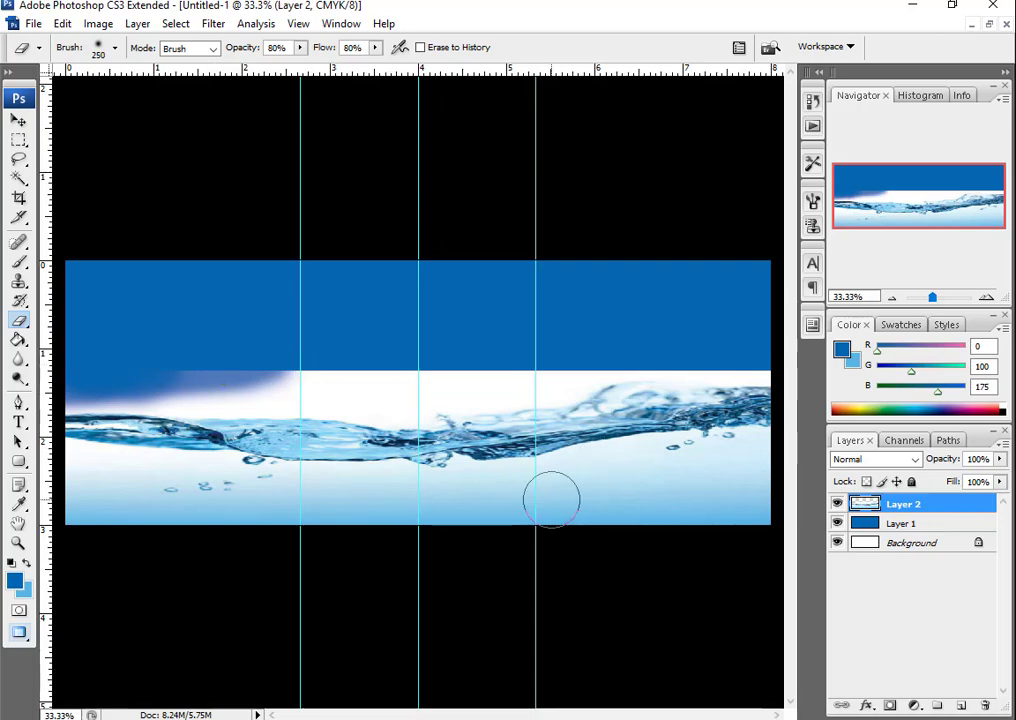
pyautogui.moveTo(551, 498); pyautogui.dragTo(743, 420)
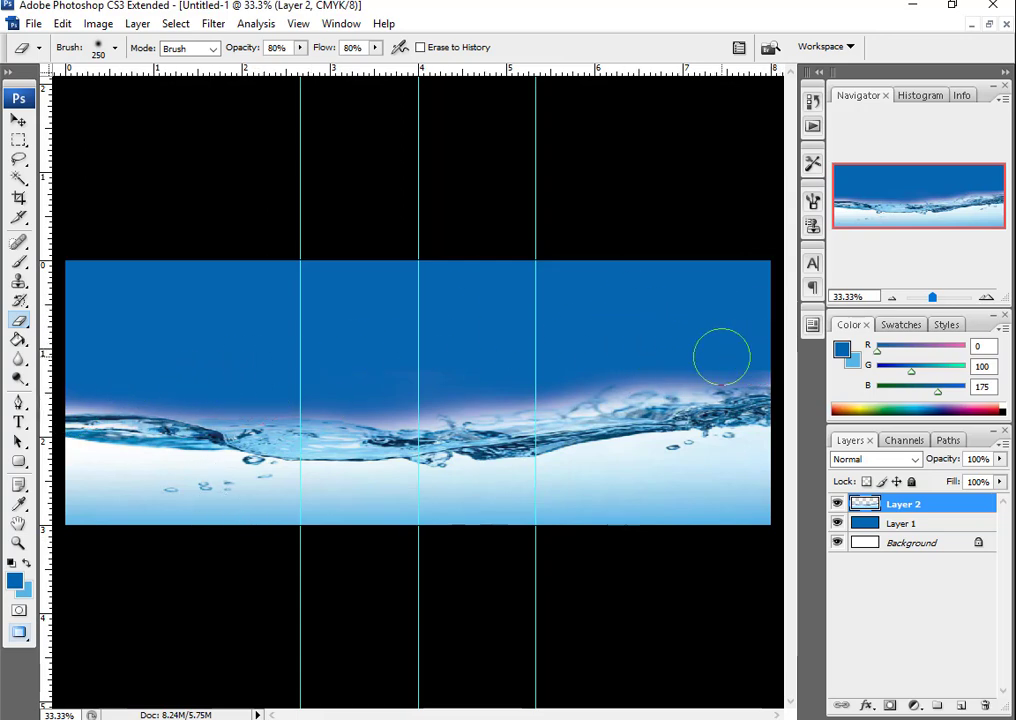
# On a new layer, dab a large soft white brush glow at the label's centre.
pyautogui.click(961, 706)
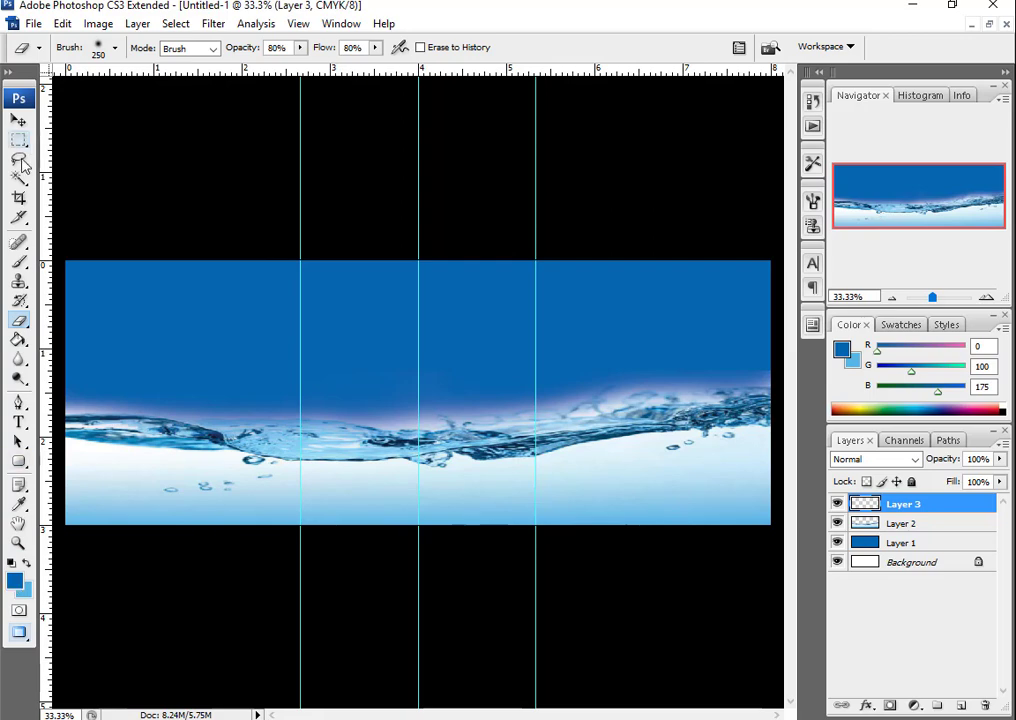
pyautogui.click(18, 260)
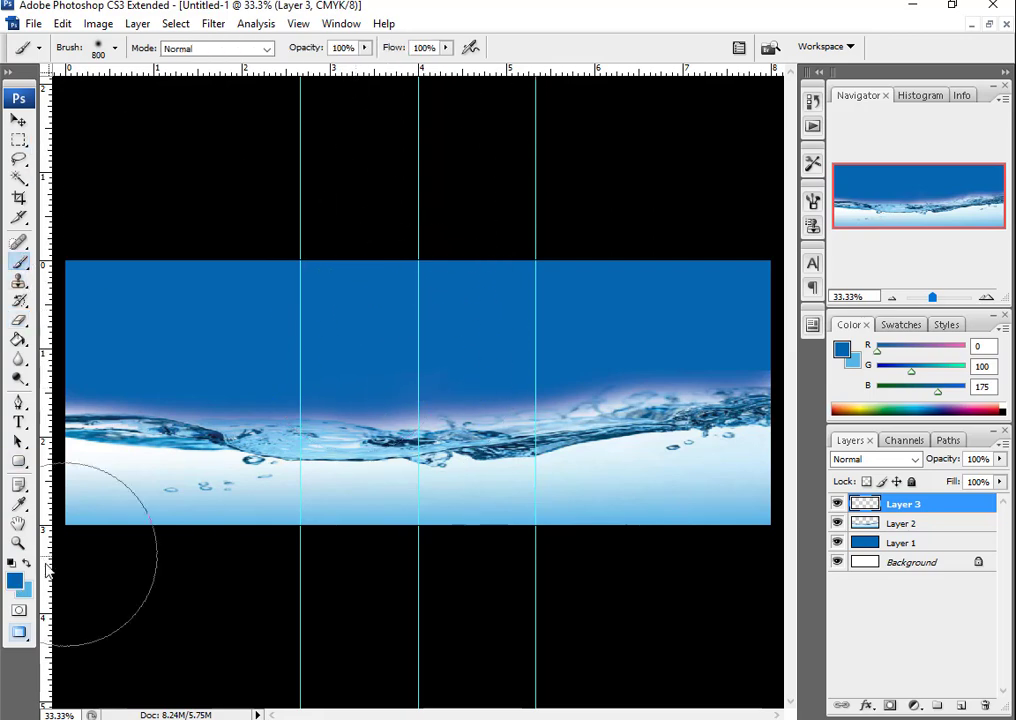
pyautogui.keyDown('alt'); pyautogui.click(399, 380); pyautogui.keyUp('alt')
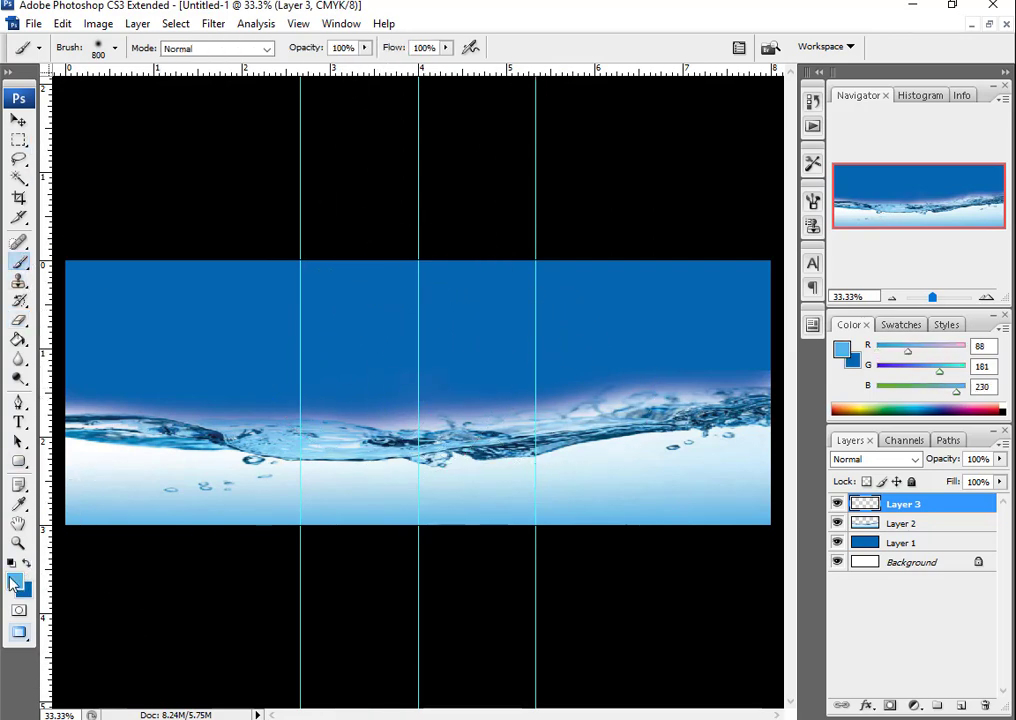
pyautogui.click(14, 582)
pyautogui.moveTo(773, 488); pyautogui.dragTo(585, 356)
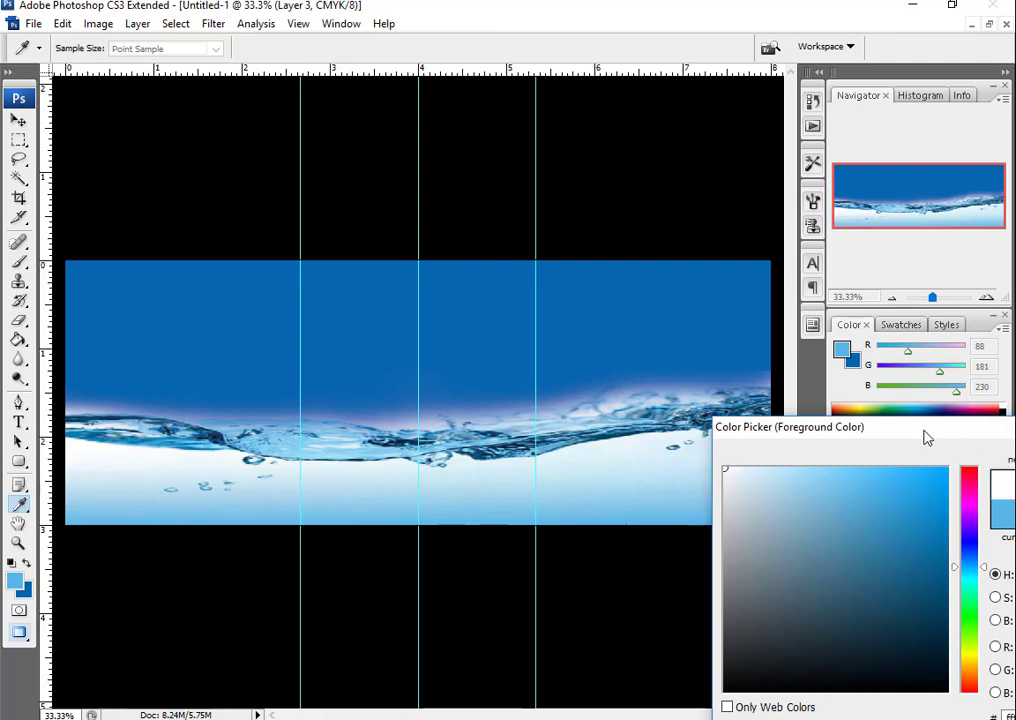
pyautogui.moveTo(926, 437); pyautogui.dragTo(626, 459)
pyautogui.click(843, 481)
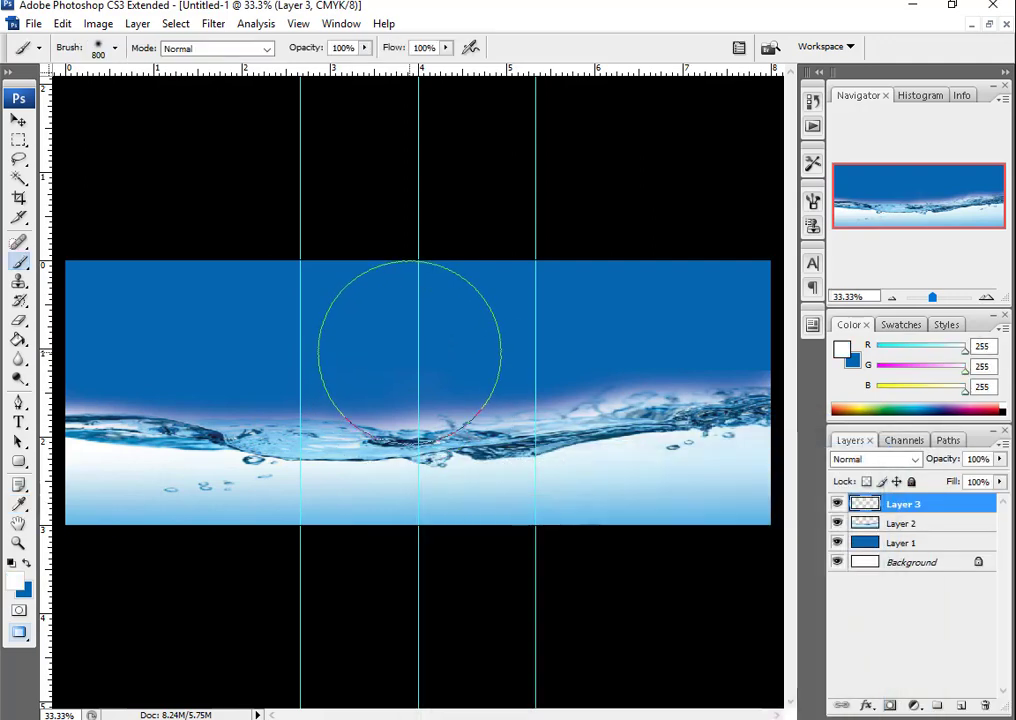
pyautogui.click(410, 352)
# Try Overlay and Soft Light blending on the glow, then return it to Normal.
pyautogui.click(875, 459)
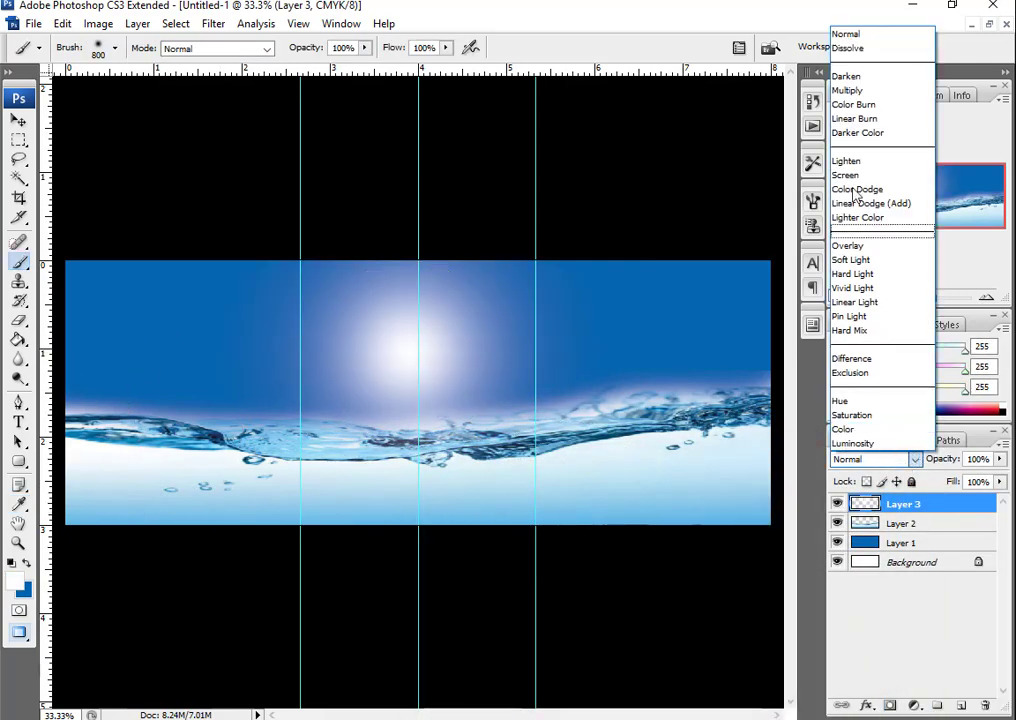
pyautogui.click(868, 246)
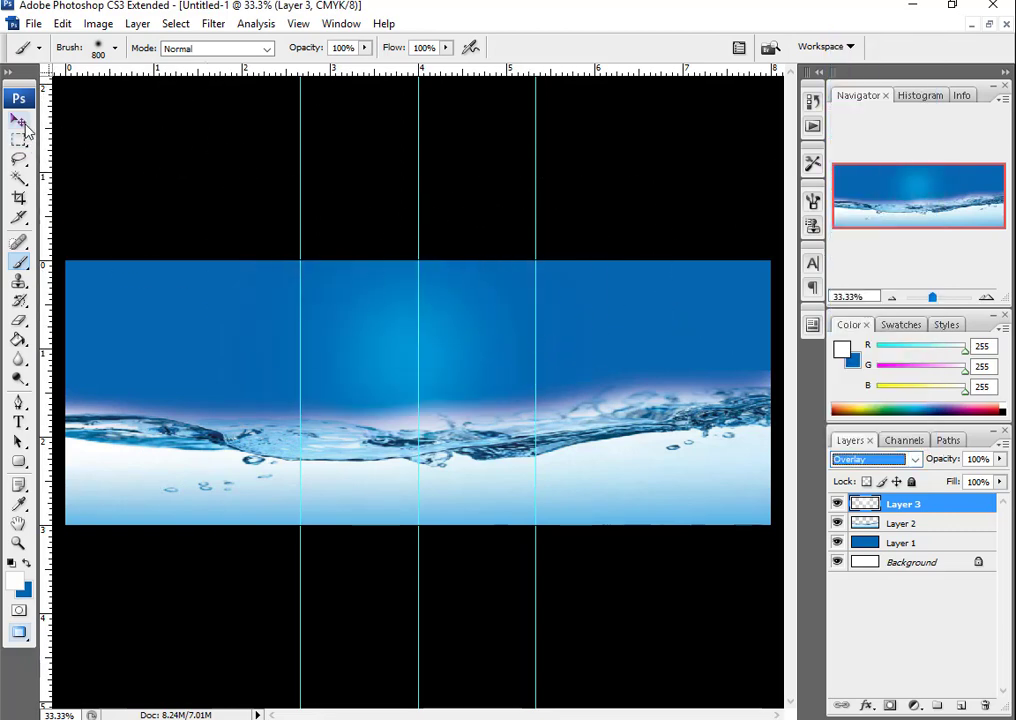
pyautogui.click(21, 122)
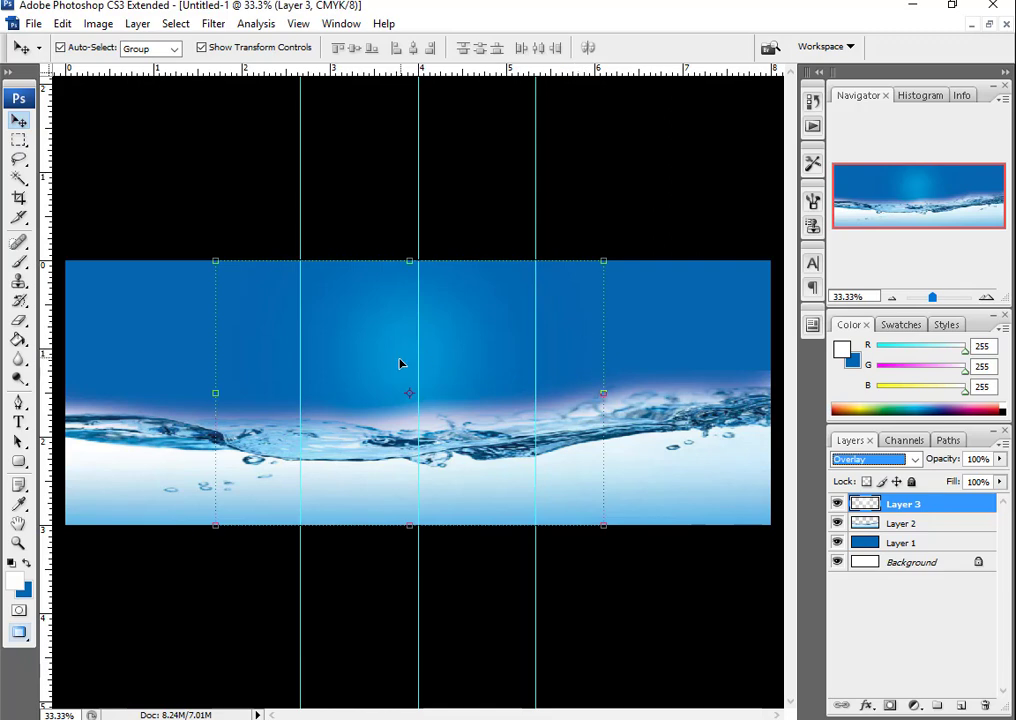
pyautogui.click(400, 364)
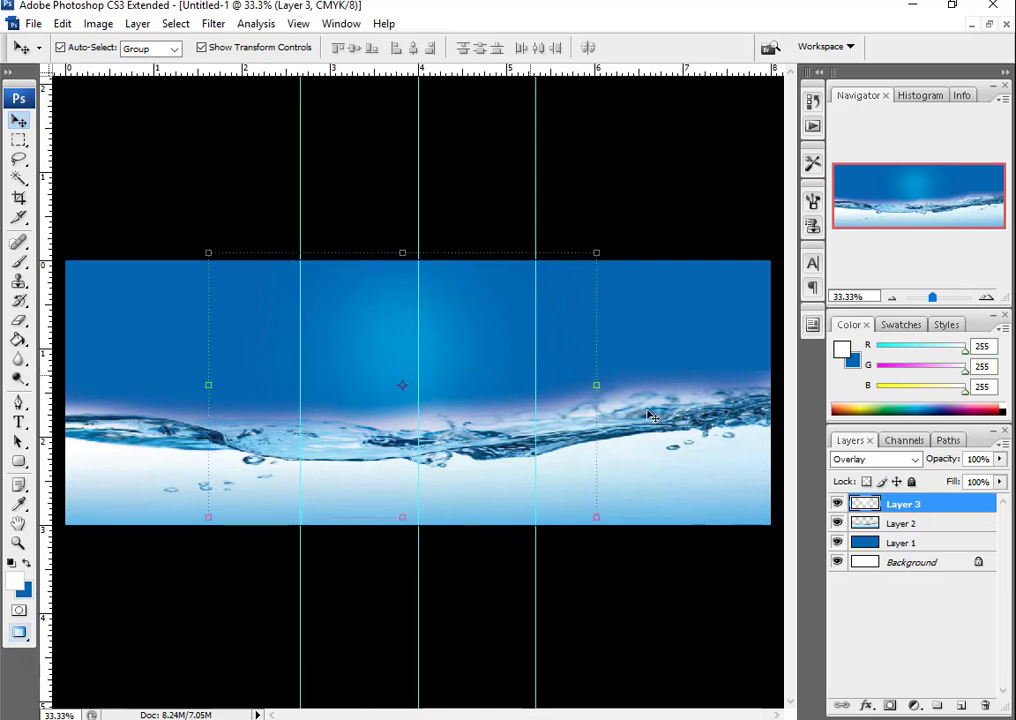
pyautogui.click(875, 459)
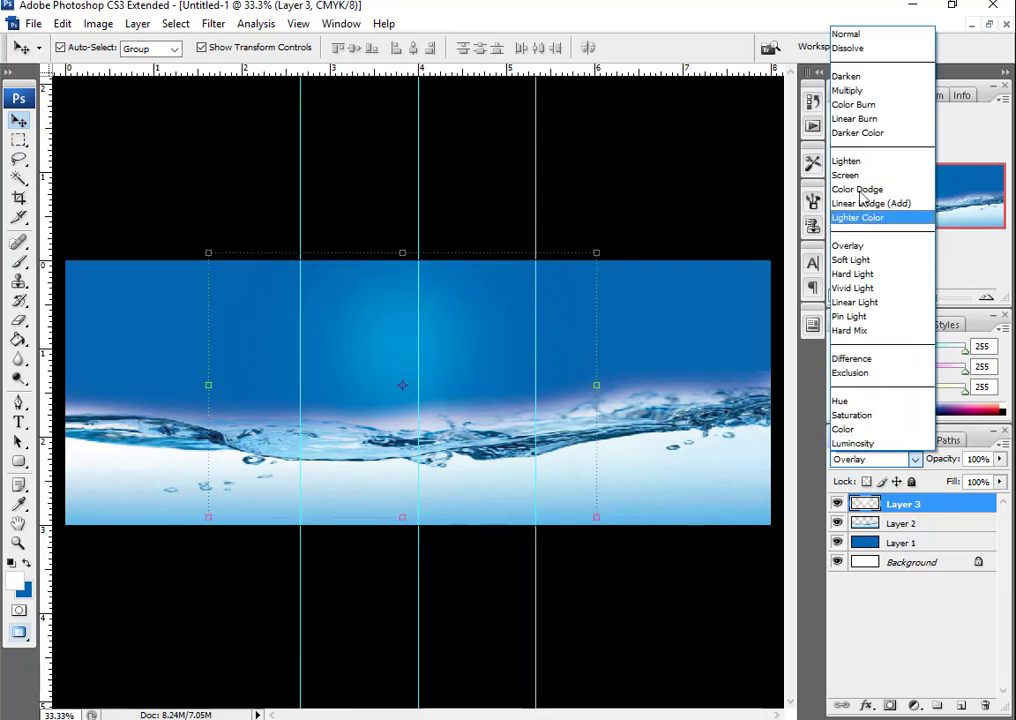
pyautogui.click(851, 259)
pyautogui.click(870, 459)
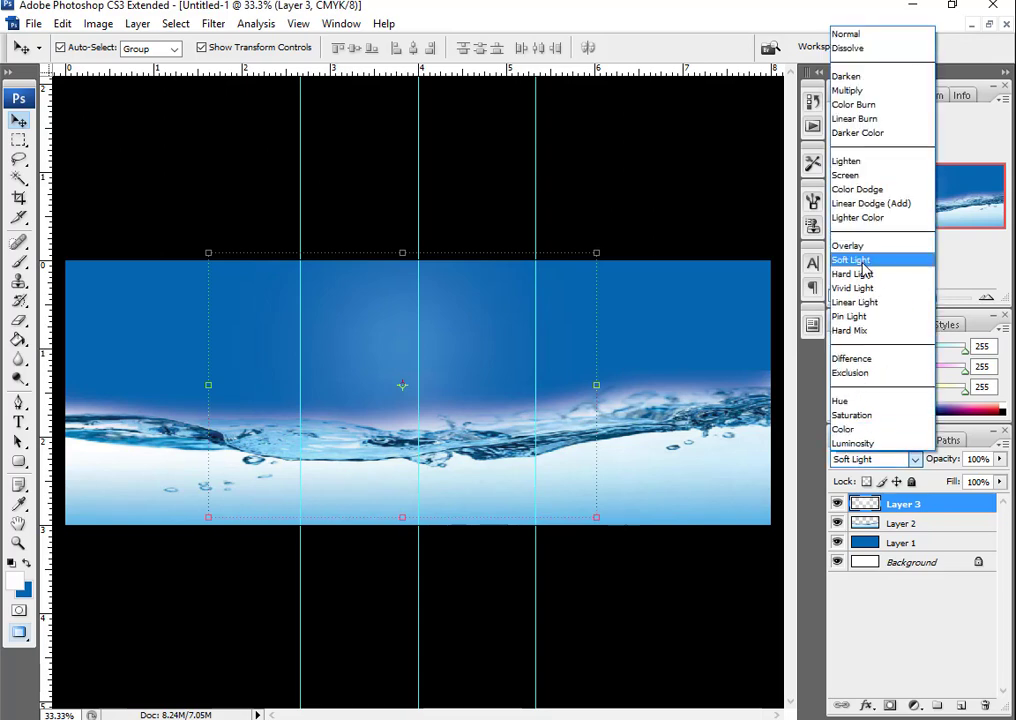
pyautogui.click(846, 34)
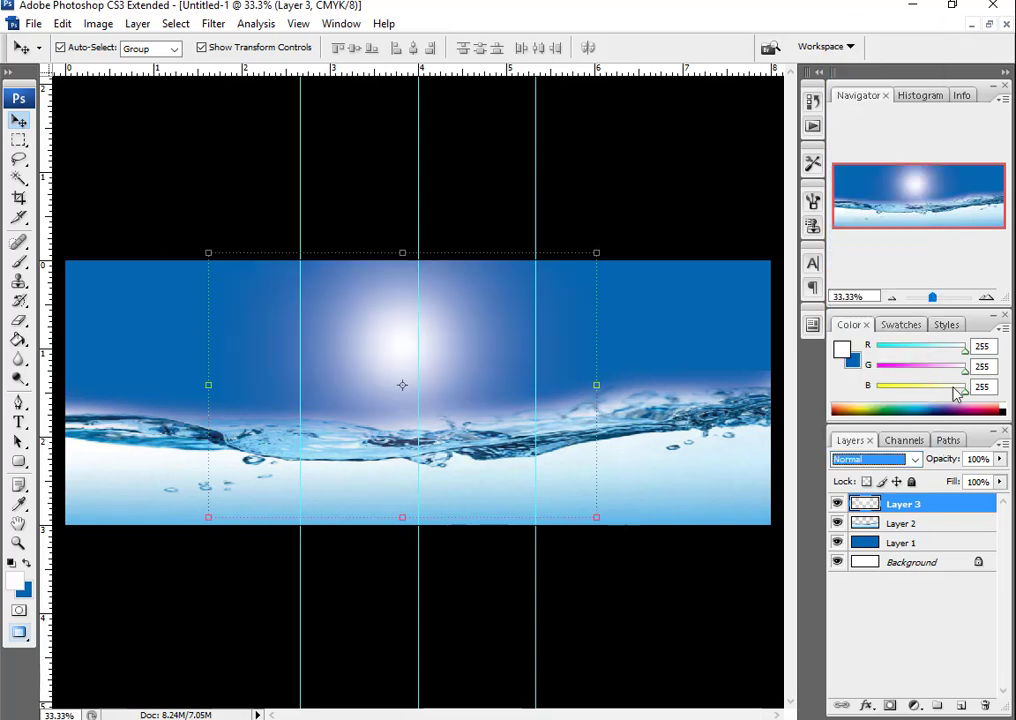
# Set the glow to 83% opacity with reduced fill, nudge it onto centre, and float the windows.
pyautogui.click(978, 459)
pyautogui.write('83')
pyautogui.press('Return')
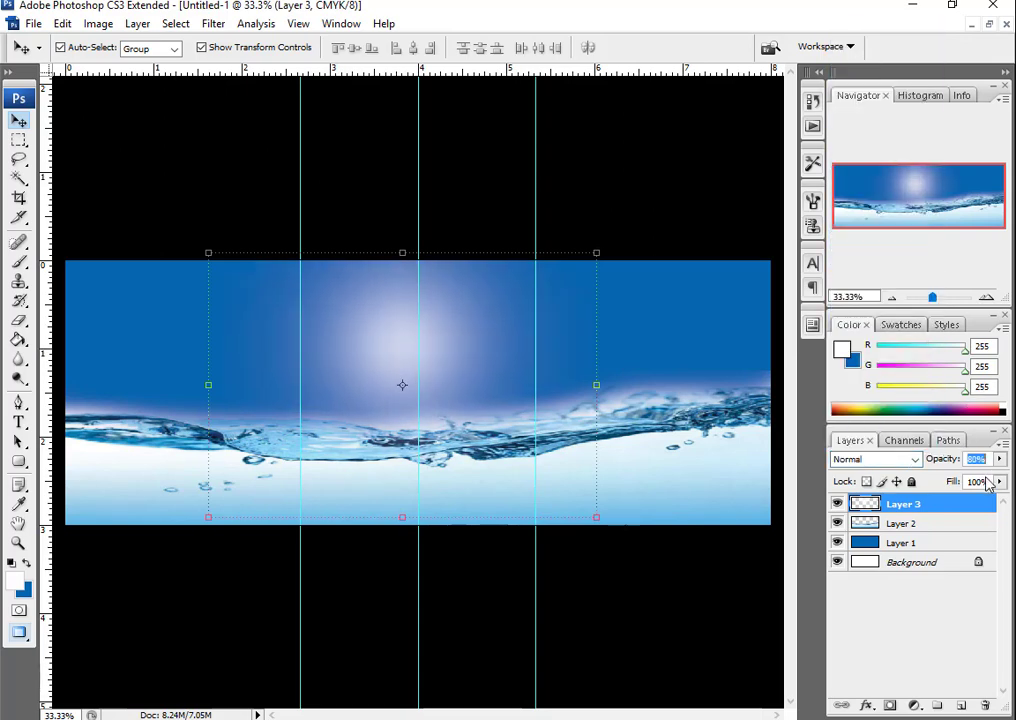
pyautogui.click(978, 482)
pyautogui.write('79')
pyautogui.press('Return')
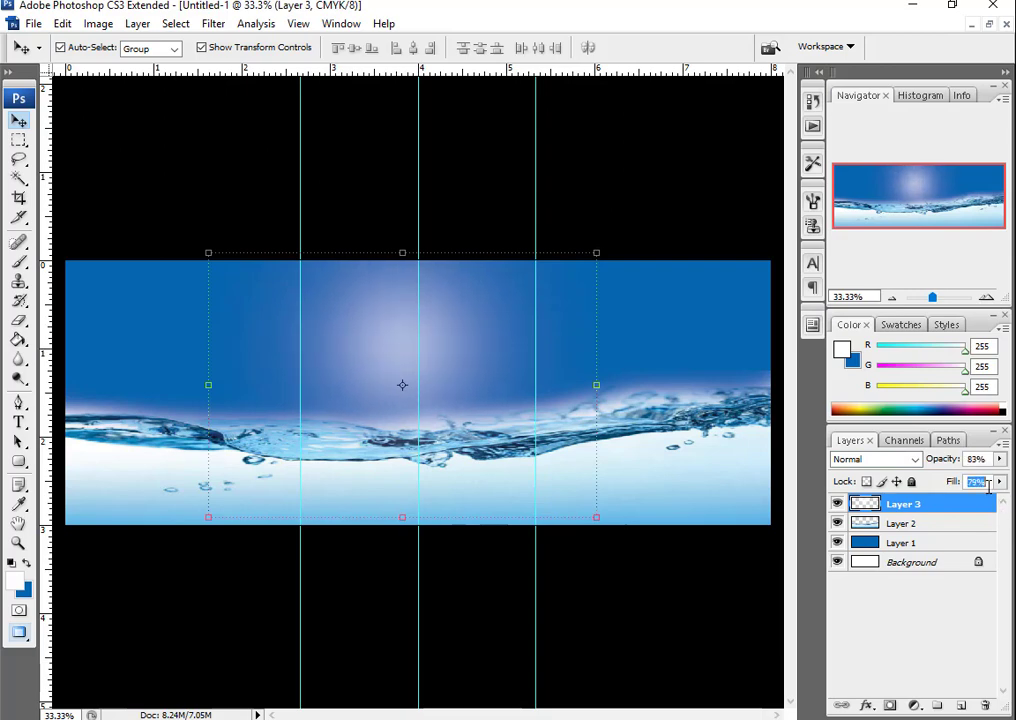
pyautogui.moveTo(462, 350); pyautogui.dragTo(476, 344)
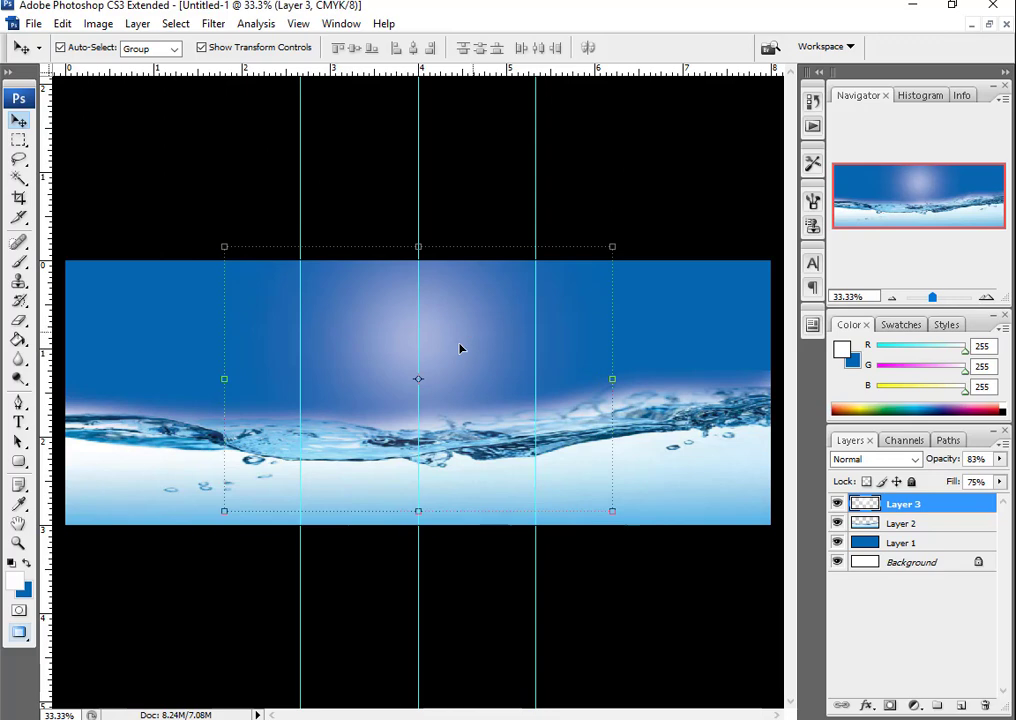
pyautogui.click(987, 25)
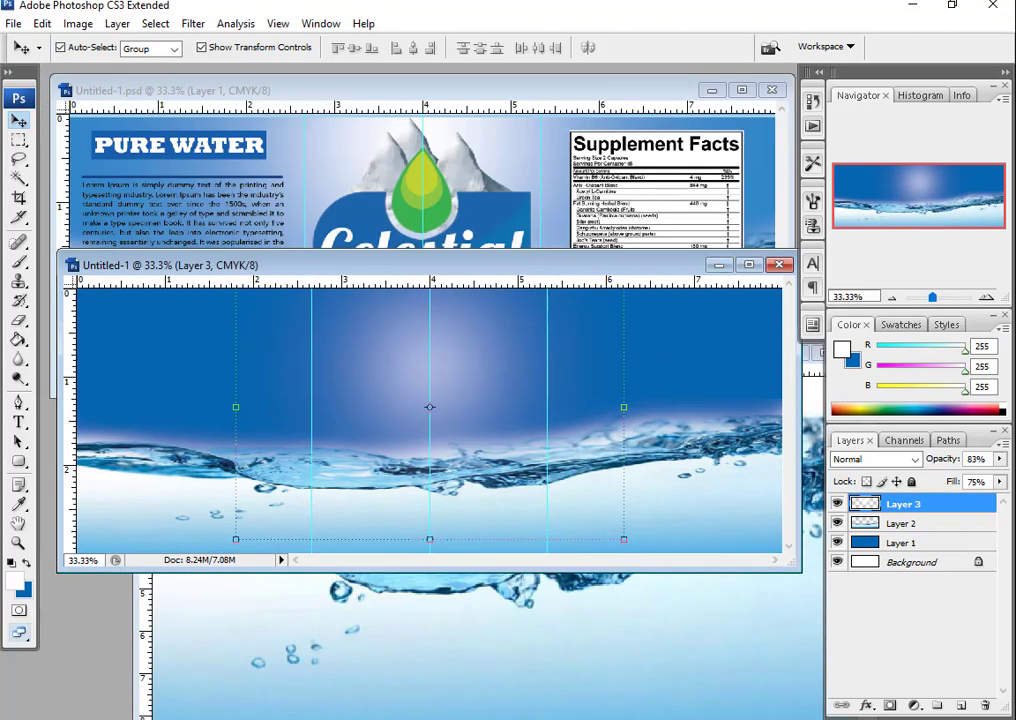
# Drag the snowy-mountain PNG from the File Explorer image folder into Photoshop.
pyautogui.click(468, 171)
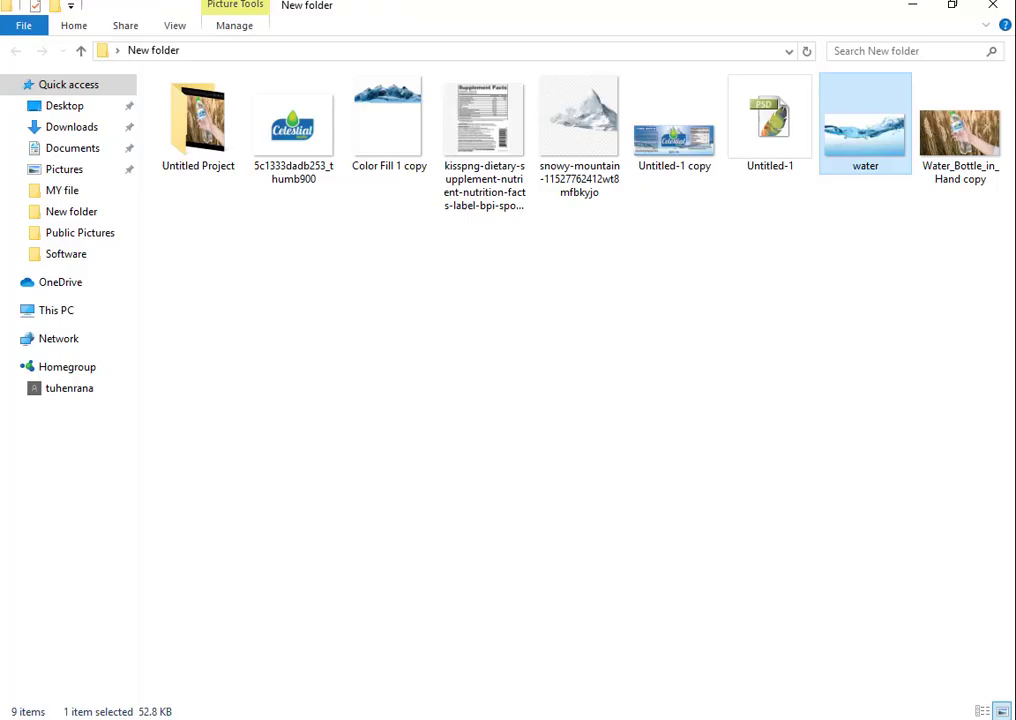
pyautogui.click(627, 364)
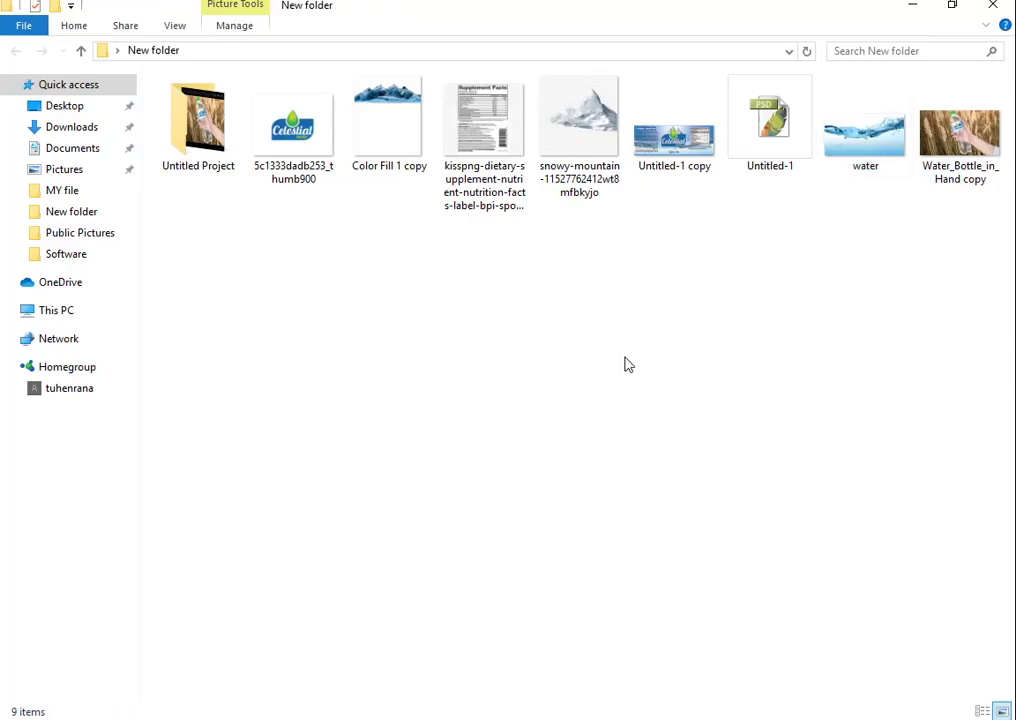
pyautogui.moveTo(579, 125)
pyautogui.mouseDown()
pyautogui.moveTo(200, 715)
pyautogui.moveTo(297, 322)
pyautogui.mouseUp()
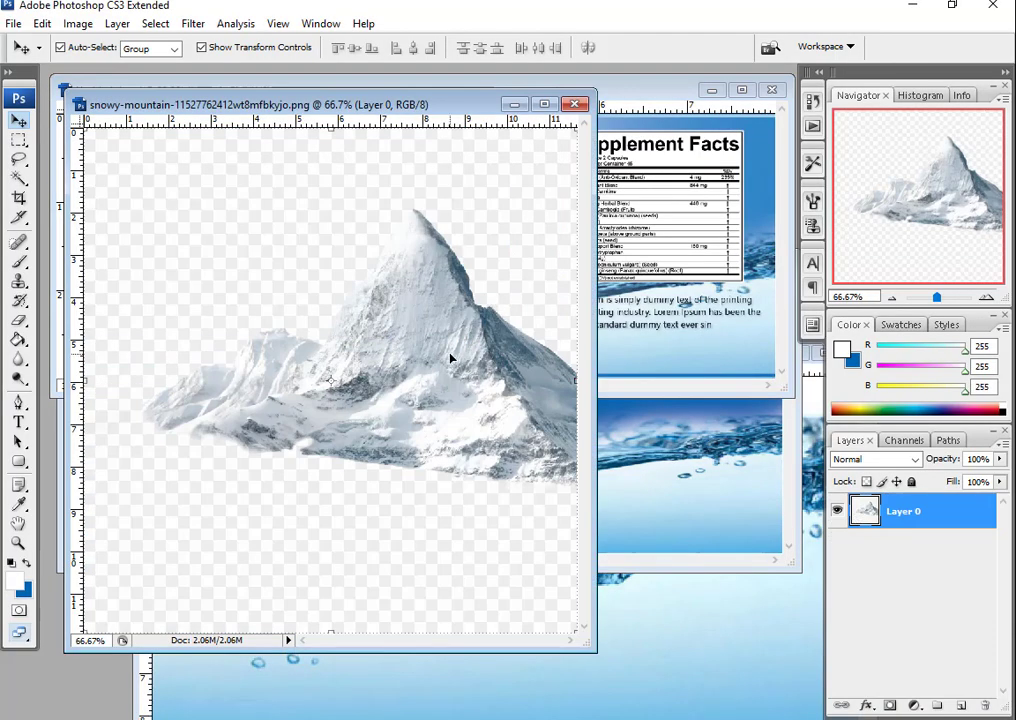
# Trial-select and move the mountain, then undo the move and deselect.
pyautogui.click(18, 139)
pyautogui.moveTo(117, 155); pyautogui.dragTo(577, 507)
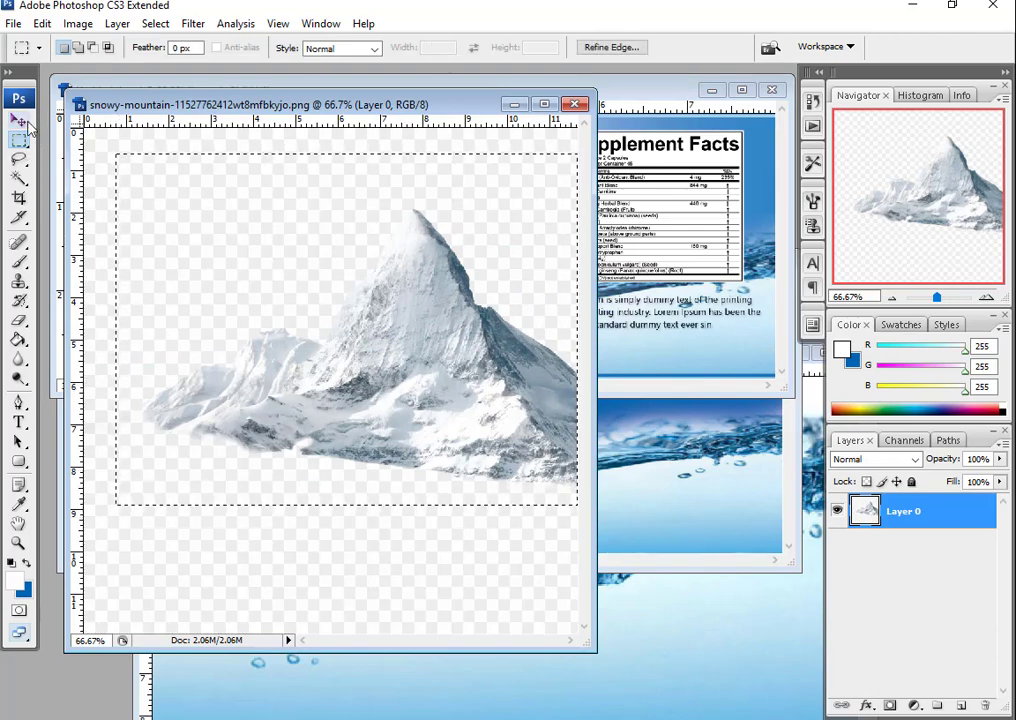
pyautogui.click(18, 119)
pyautogui.moveTo(424, 302); pyautogui.dragTo(316, 354)
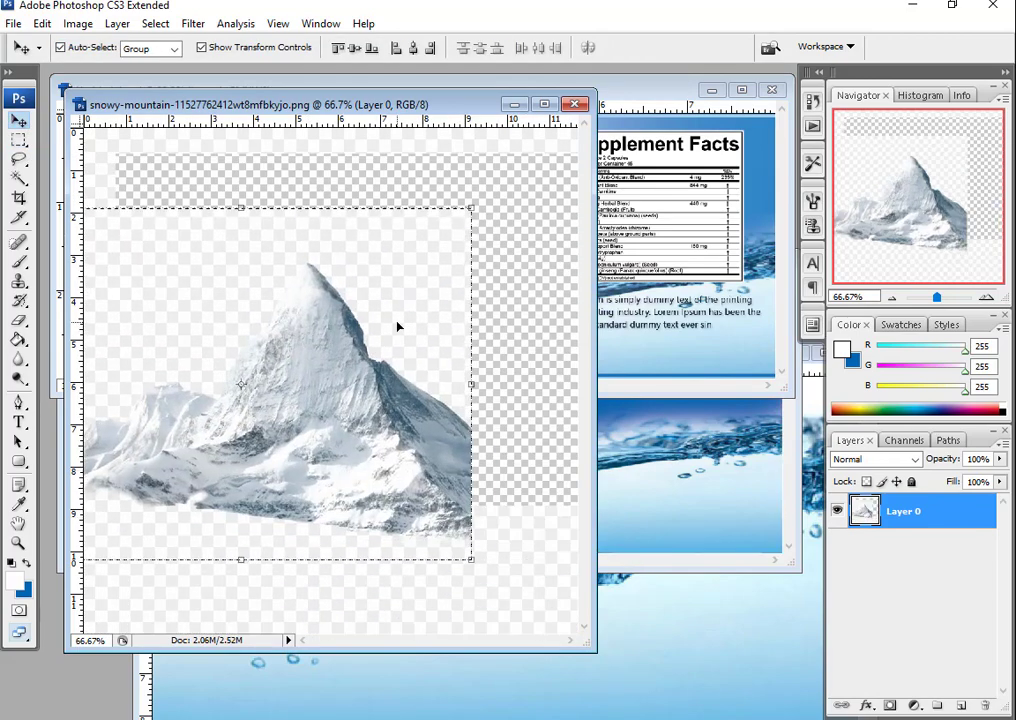
pyautogui.press('f')
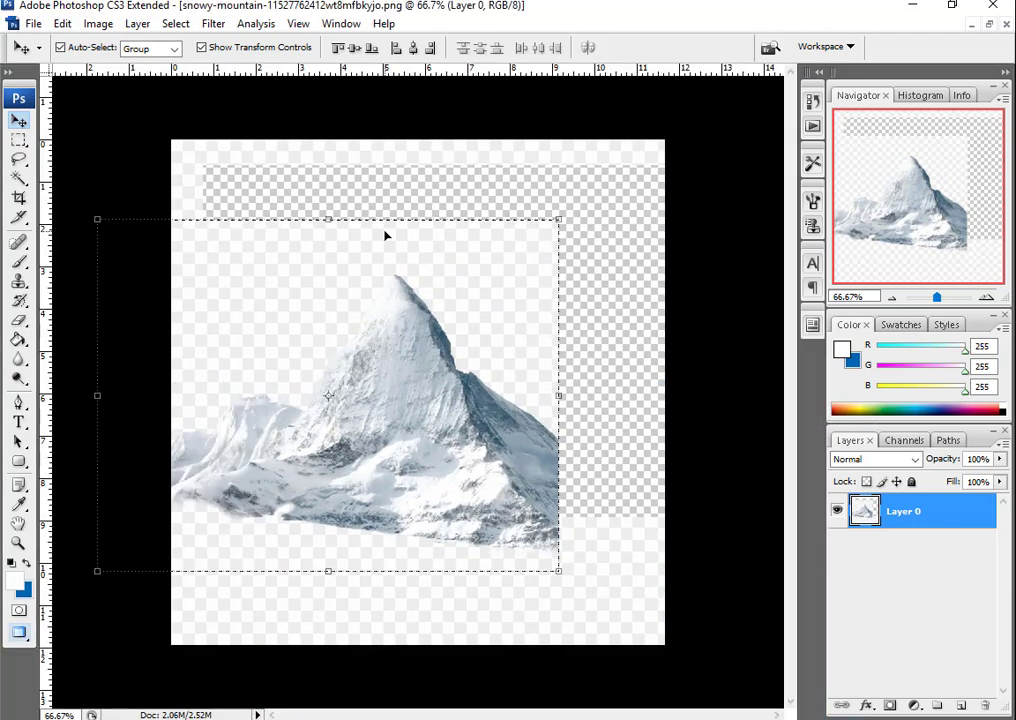
pyautogui.hotkey('ctrl', 'z')
pyautogui.click(18, 140)
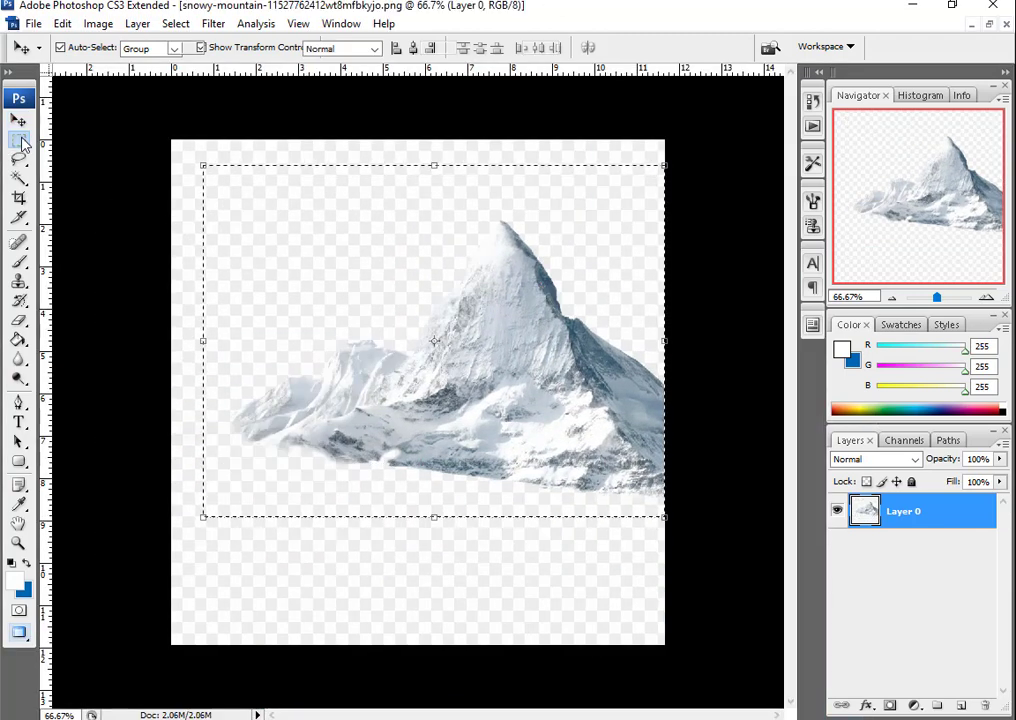
pyautogui.hotkey('ctrl', 'd')
# Trace the mountain's main peak and slopes with the Polygonal Lasso into a closed selection.
pyautogui.rightClick(19, 162)
pyautogui.click(100, 172)
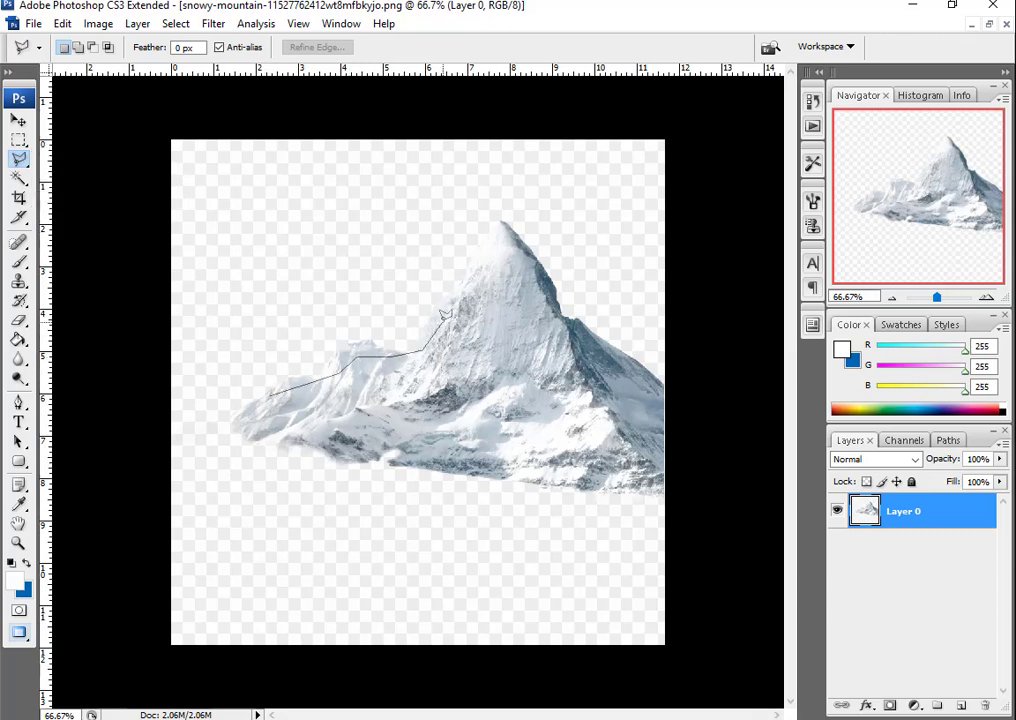
pyautogui.click(503, 221)
pyautogui.click(565, 312)
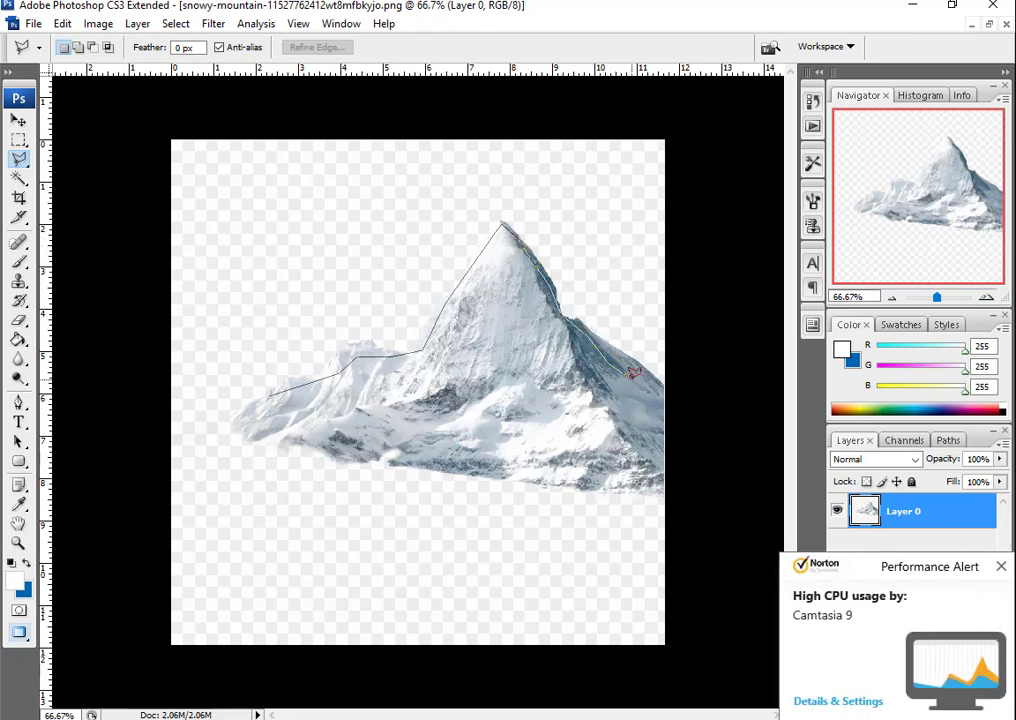
pyautogui.click(662, 406)
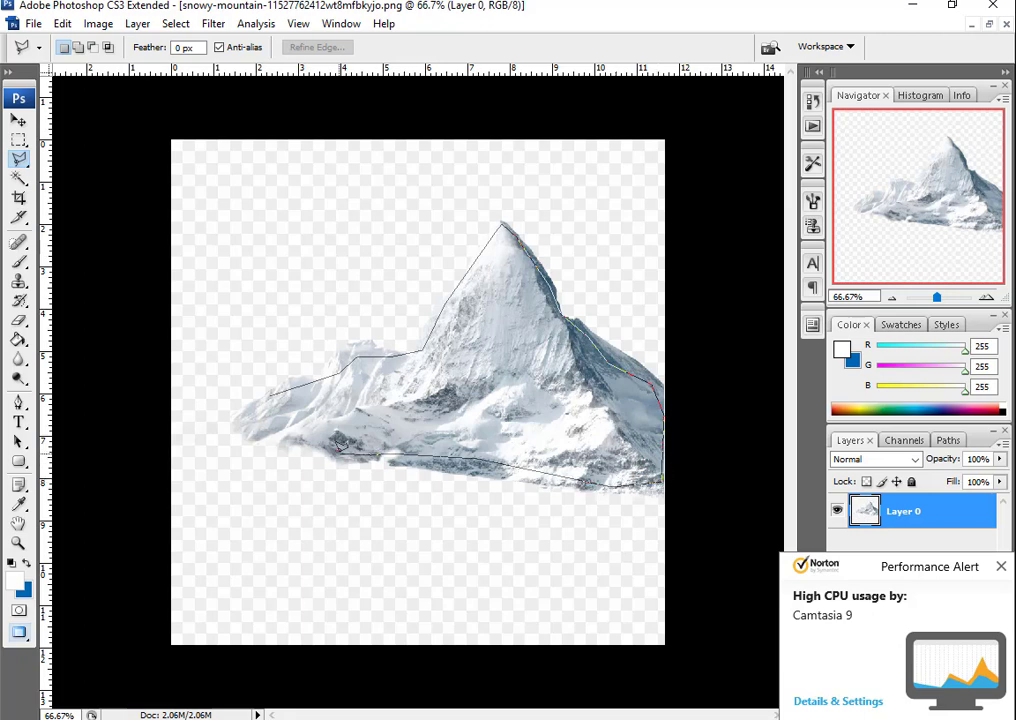
pyautogui.click(262, 404)
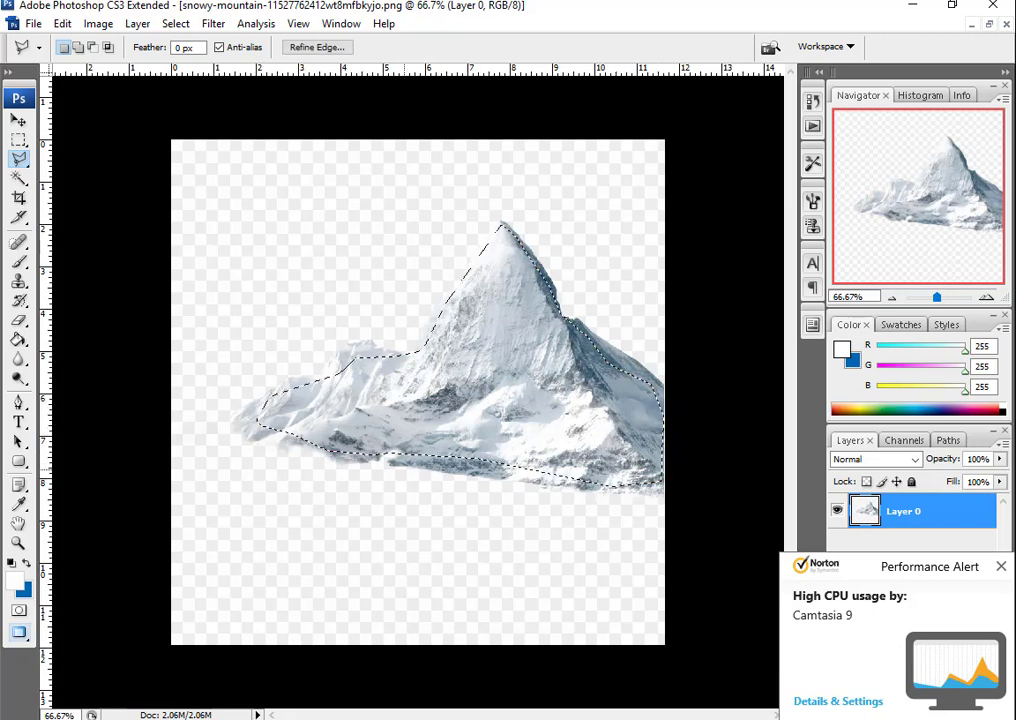
# Rearrange the floating document windows and bring the label document up, enlarged.
pyautogui.click(972, 24)
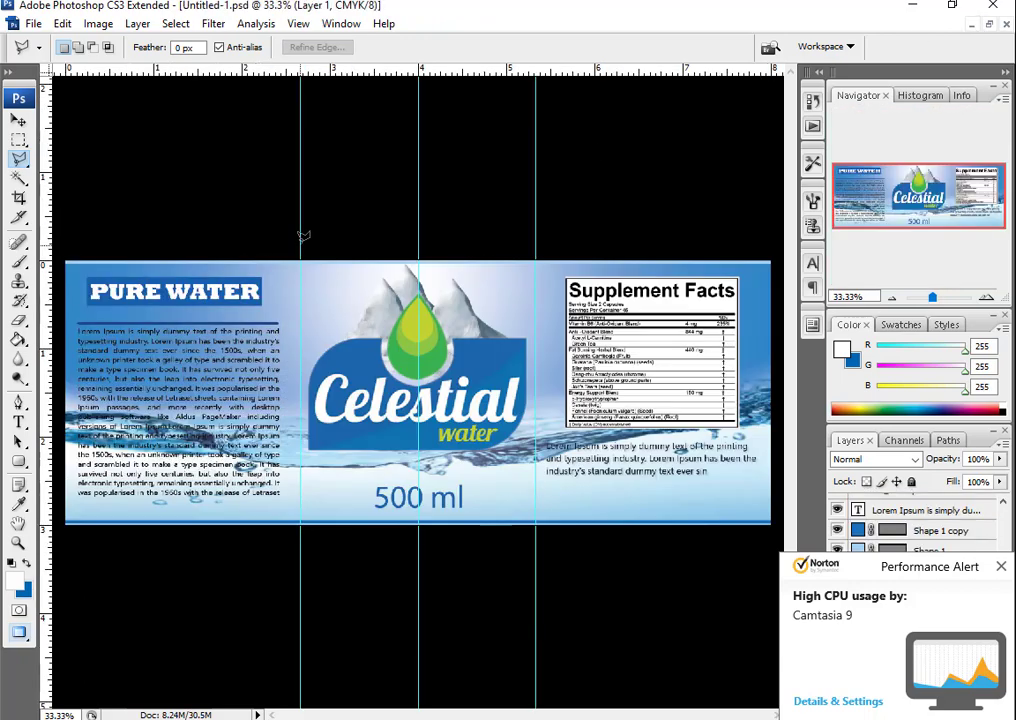
pyautogui.click(992, 26)
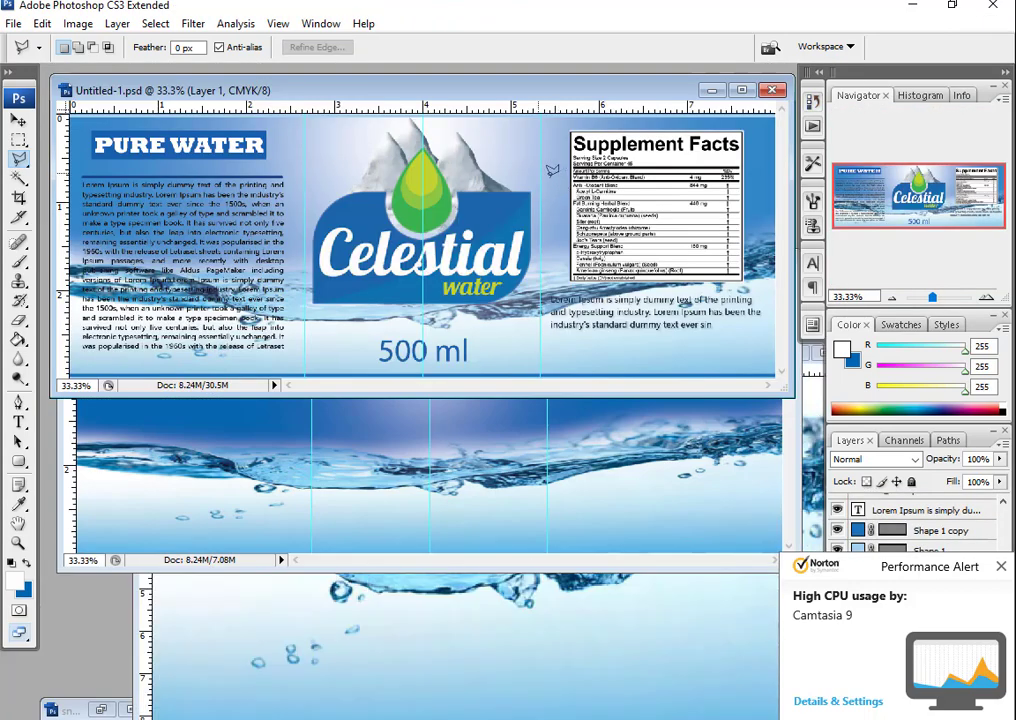
pyautogui.click(470, 537)
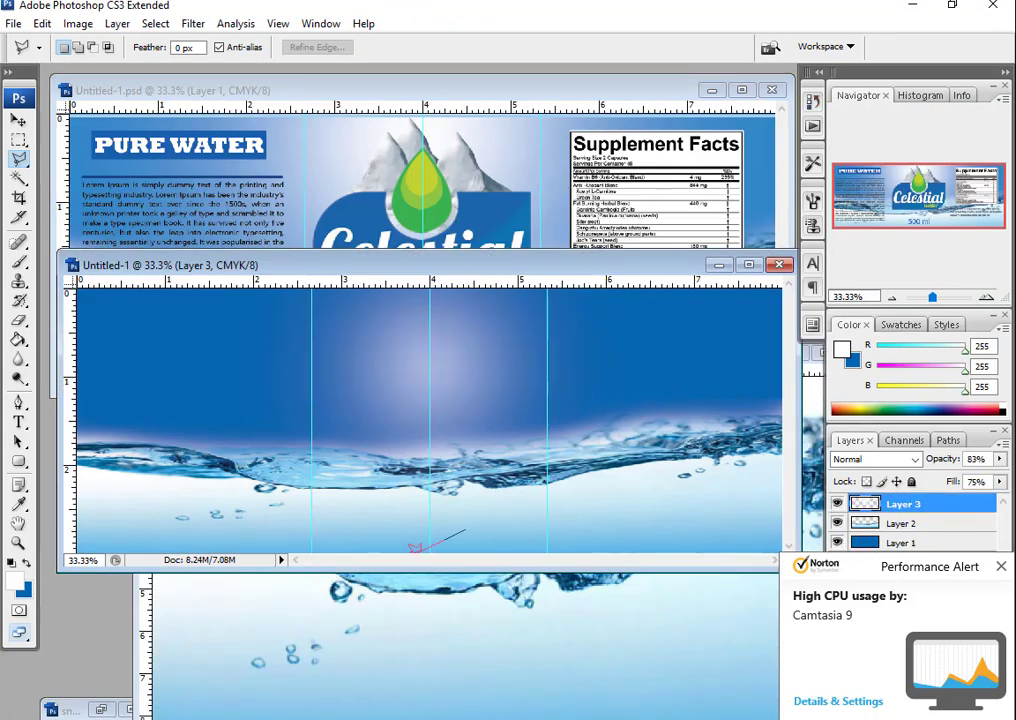
pyautogui.click(18, 119)
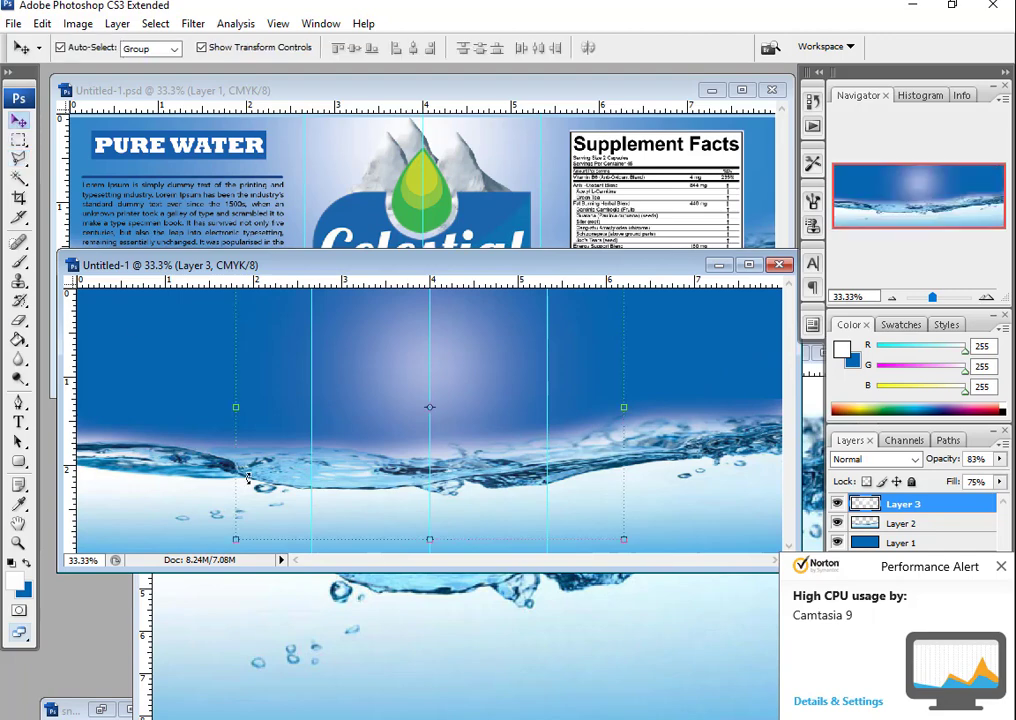
pyautogui.click(408, 665)
pyautogui.moveTo(718, 360); pyautogui.dragTo(430, 345)
pyautogui.click(520, 483)
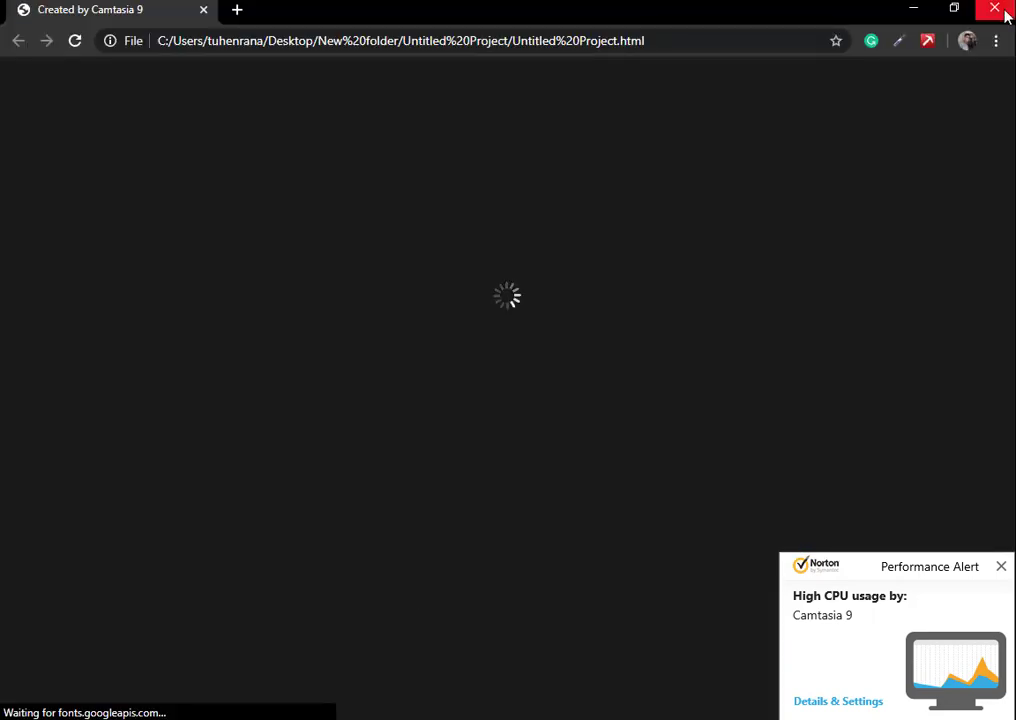
pyautogui.click(991, 9)
pyautogui.click(749, 264)
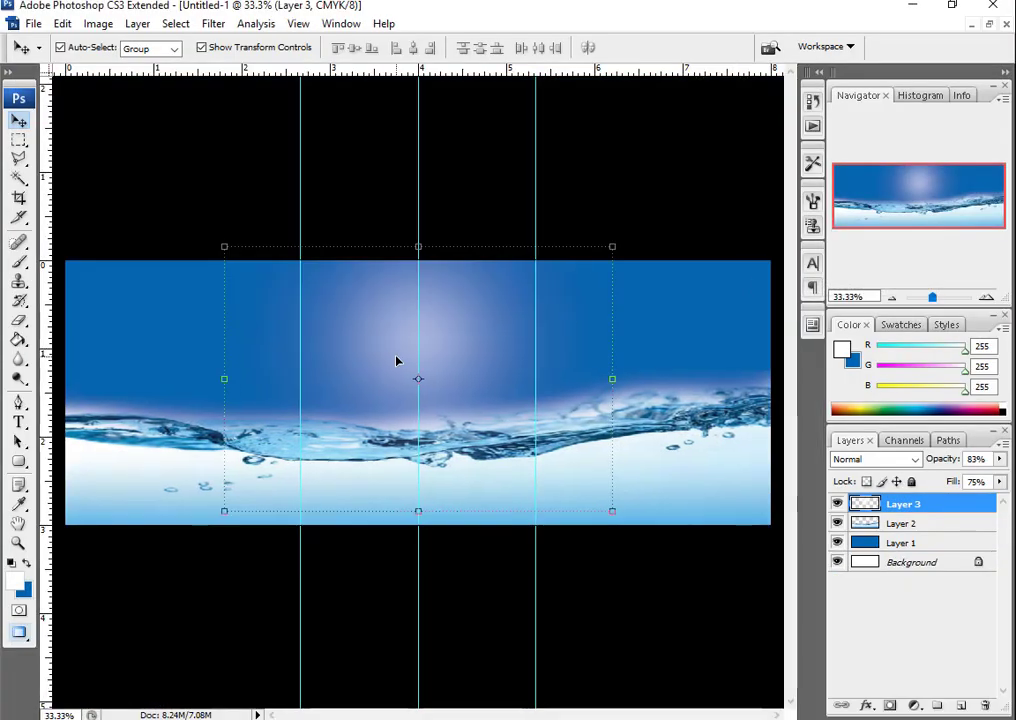
# Paste the mountain into the label, move it onto the water, and zoom in.
pyautogui.hotkey('ctrl', 'v')
pyautogui.moveTo(476, 428); pyautogui.dragTo(431, 386)
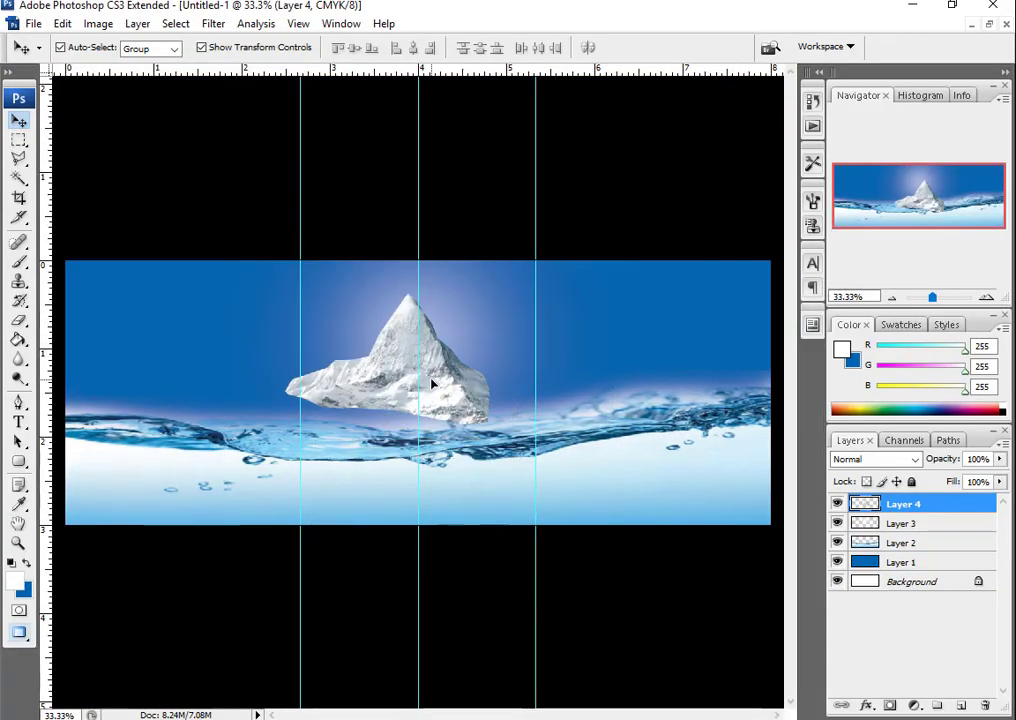
pyautogui.keyDown('ctrl'); pyautogui.click(420, 402); pyautogui.keyUp('ctrl')
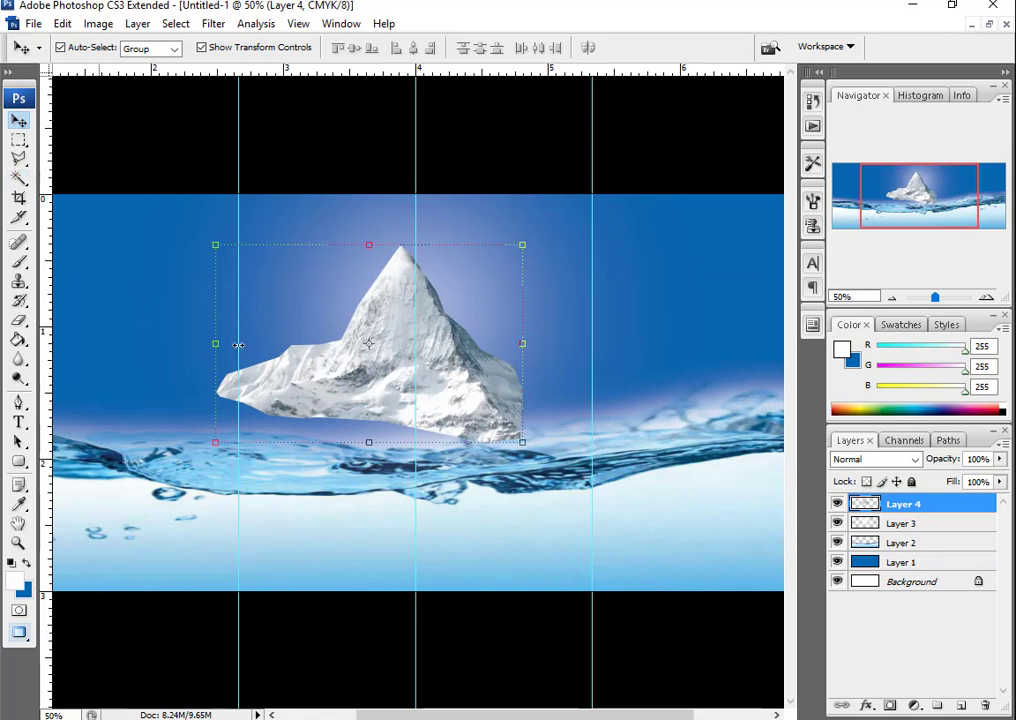
# Duplicate the mountain twice, placing one copy to the right and one to the left.
pyautogui.hotkey('ctrl', 'j')
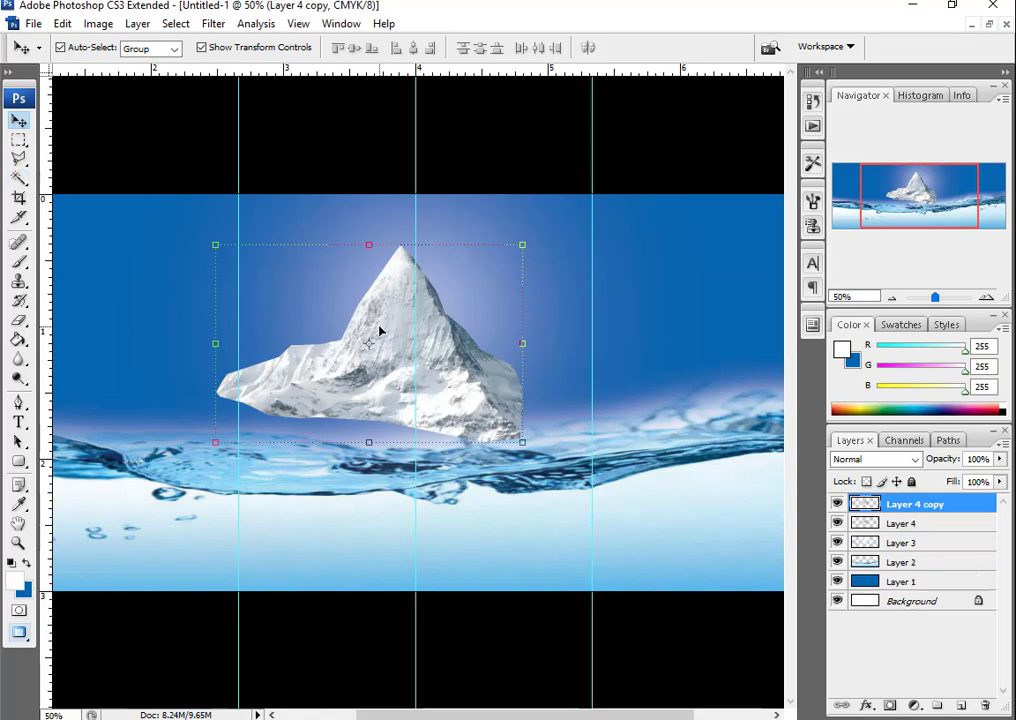
pyautogui.moveTo(442, 359); pyautogui.dragTo(510, 370)
pyautogui.hotkey('ctrl', 't')
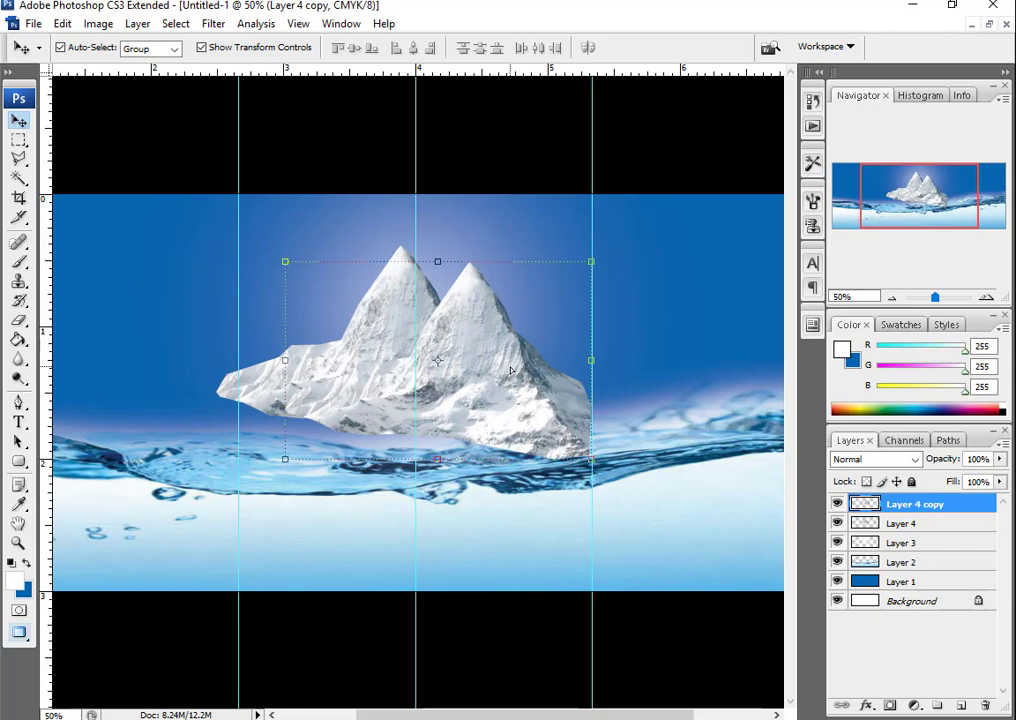
pyautogui.hotkey('ctrl', 'j')
pyautogui.click(490, 352)
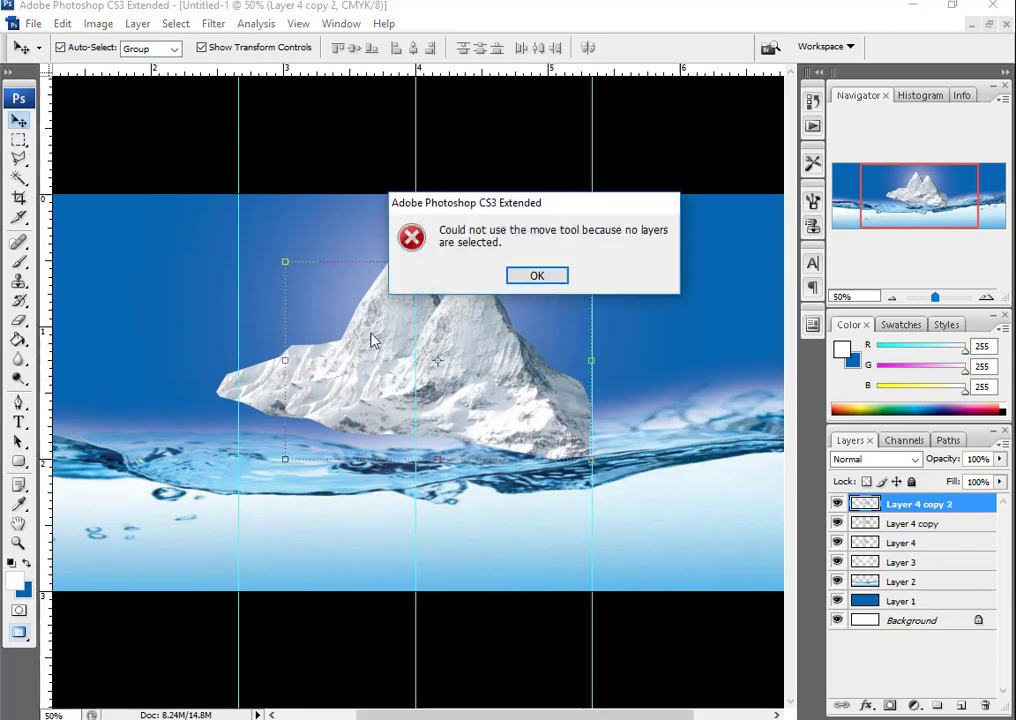
pyautogui.click(537, 275)
pyautogui.moveTo(474, 376); pyautogui.dragTo(344, 367)
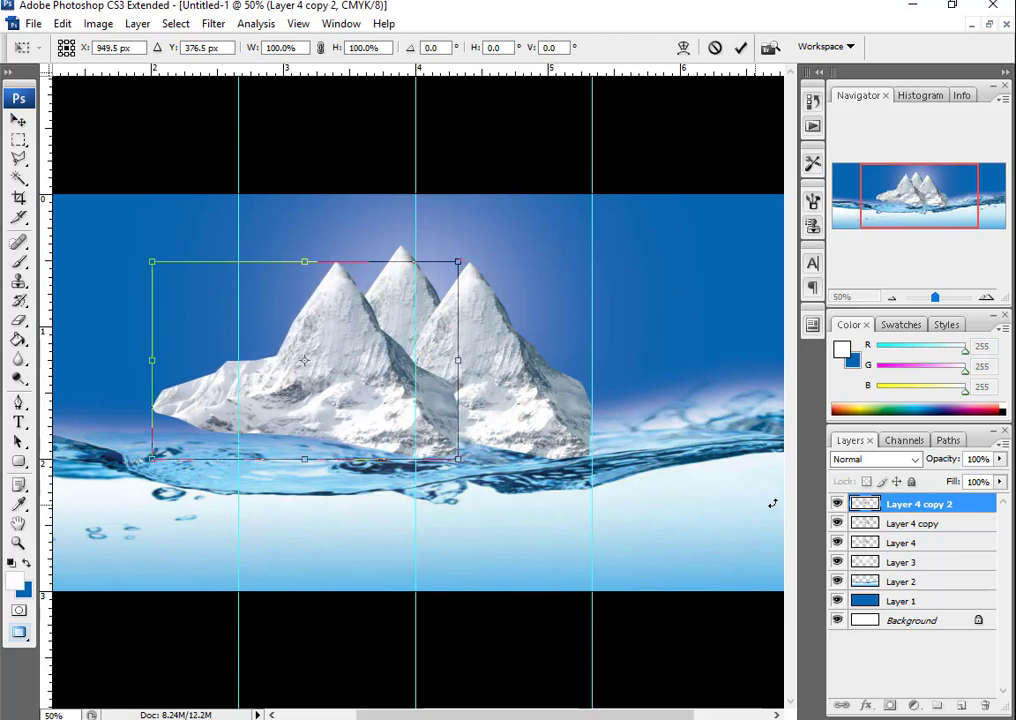
pyautogui.press('Return')
pyautogui.click(912, 523)
# Select Layer 4, Layer 4 copy and Layer 4 copy 2 and merge them.
pyautogui.click(918, 504)
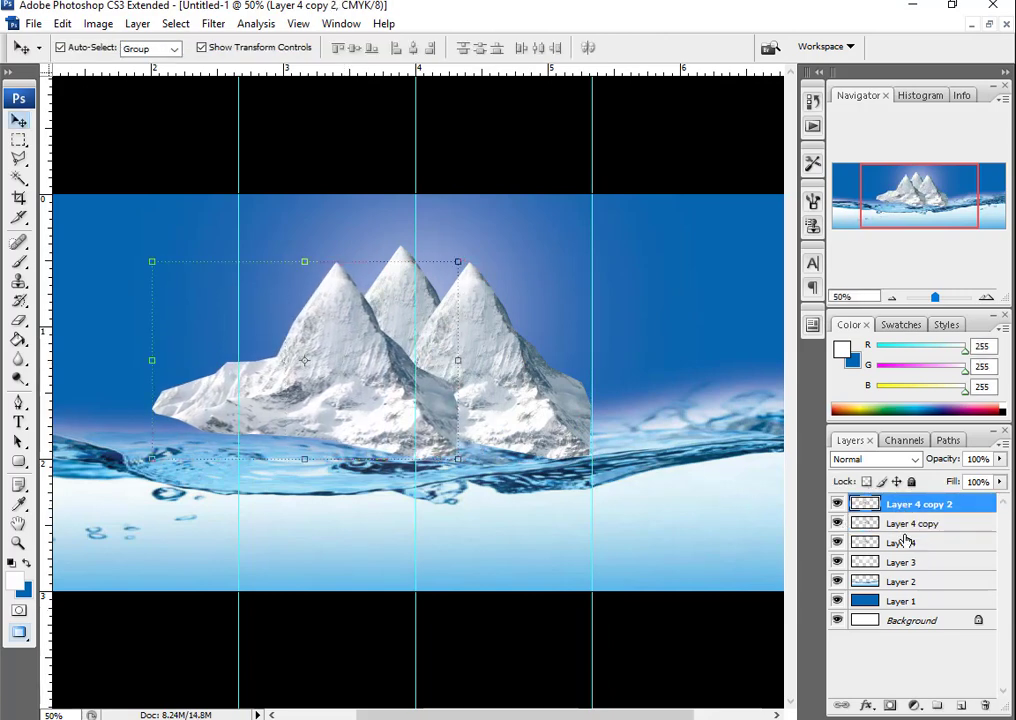
pyautogui.keyDown('shift'); pyautogui.click(905, 527); pyautogui.keyUp('shift')
pyautogui.keyDown('shift'); pyautogui.click(893, 543); pyautogui.keyUp('shift')
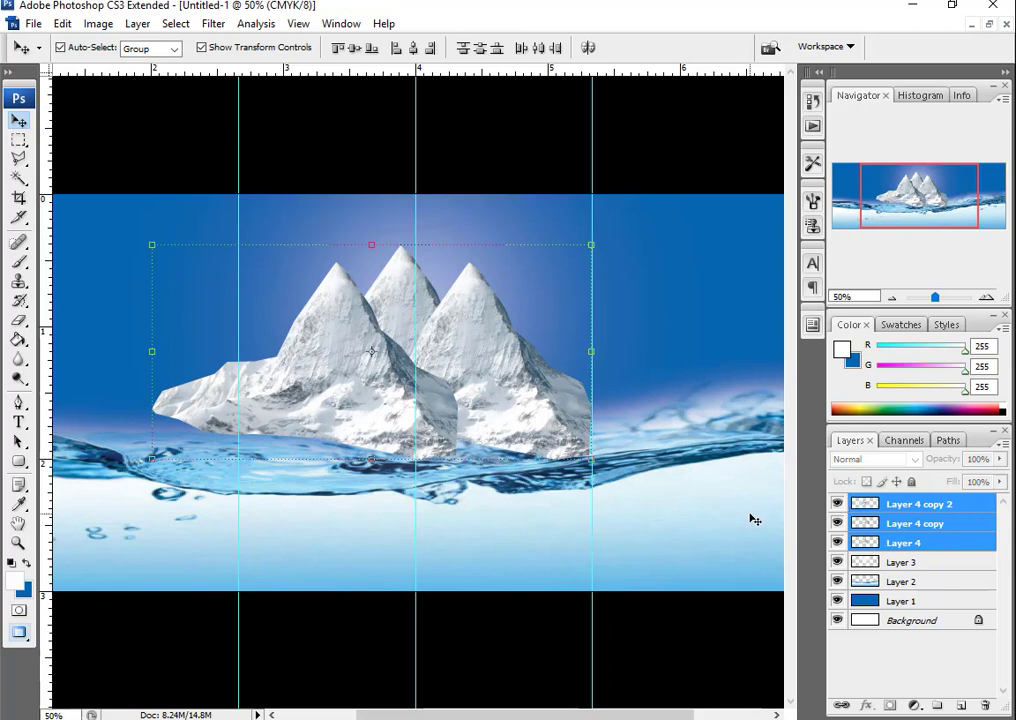
pyautogui.hotkey('ctrl', 'e')
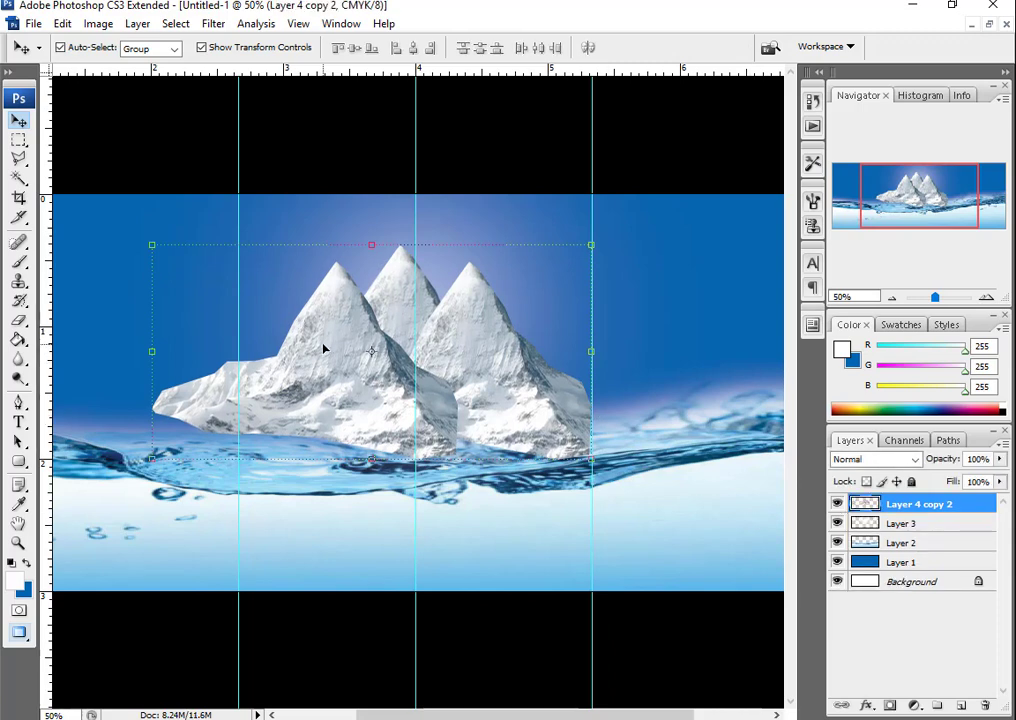
# Erase the mountains' left tip and soften their base along the waterline.
pyautogui.click(18, 320)
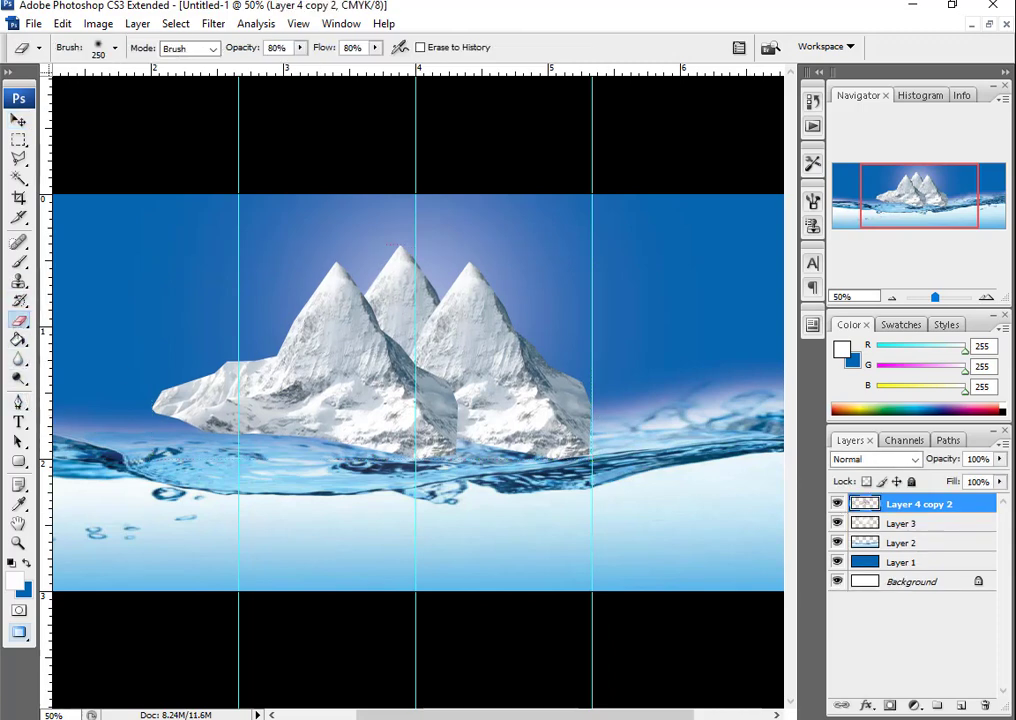
pyautogui.moveTo(170, 412); pyautogui.dragTo(175, 395)
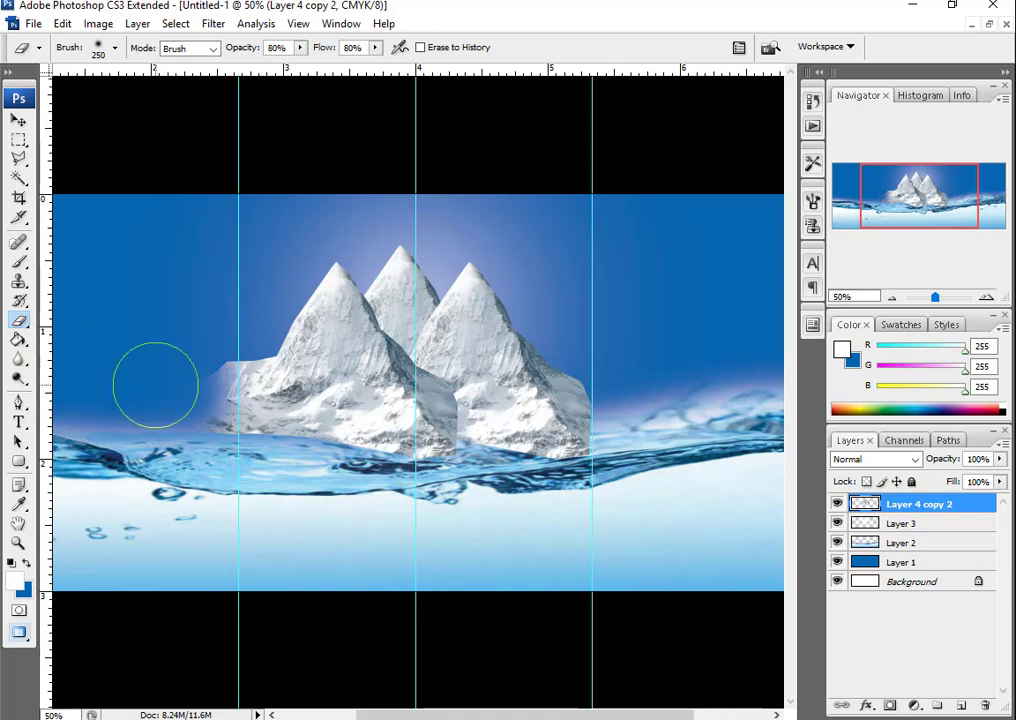
pyautogui.moveTo(186, 408)
pyautogui.mouseDown()
pyautogui.moveTo(537, 478)
pyautogui.moveTo(601, 443)
pyautogui.mouseUp()
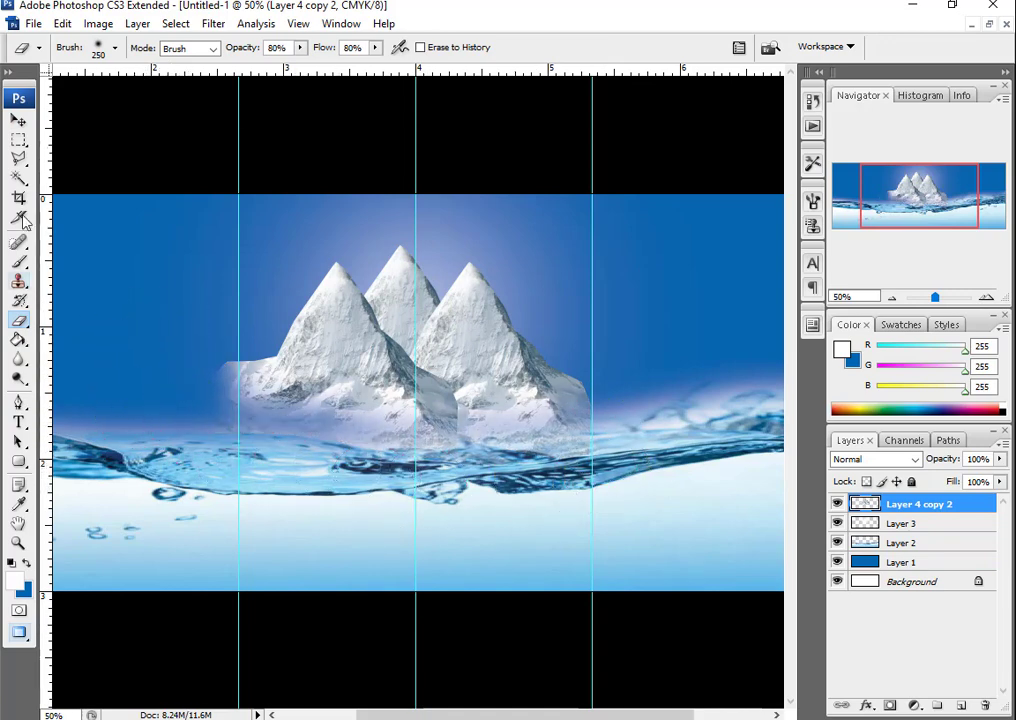
# Raise the mountains and shrink them to about 65%, then 91.8%, near the top centre.
pyautogui.click(17, 121)
pyautogui.moveTo(411, 331); pyautogui.dragTo(427, 268)
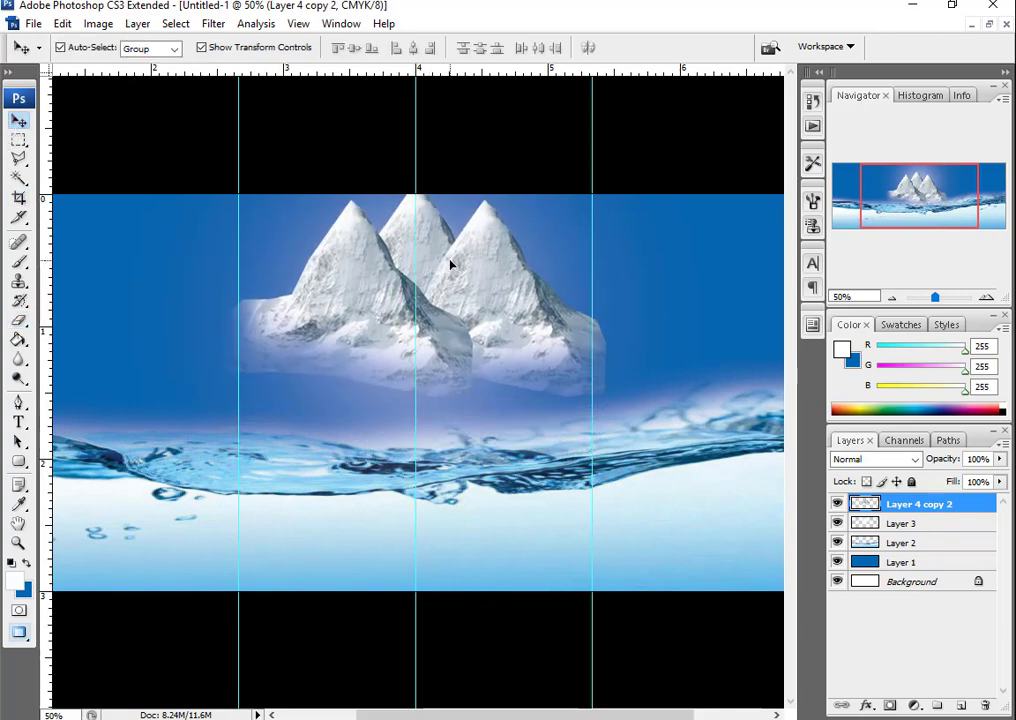
pyautogui.hotkey('ctrl', 't')
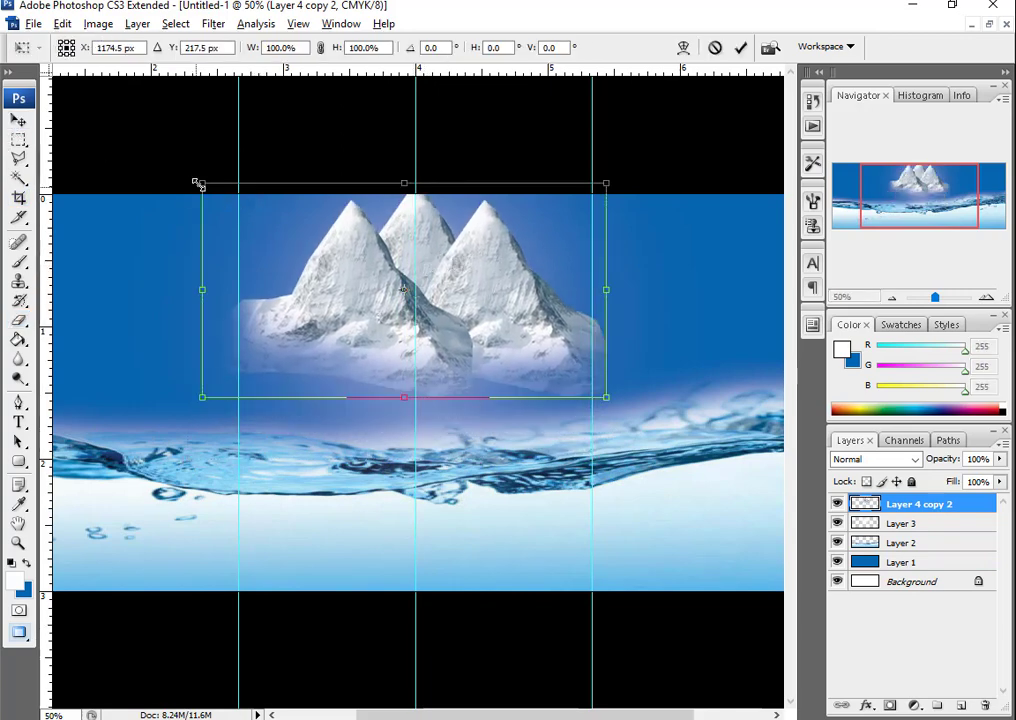
pyautogui.moveTo(198, 183); pyautogui.dragTo(272, 220)
pyautogui.moveTo(476, 295); pyautogui.dragTo(483, 279)
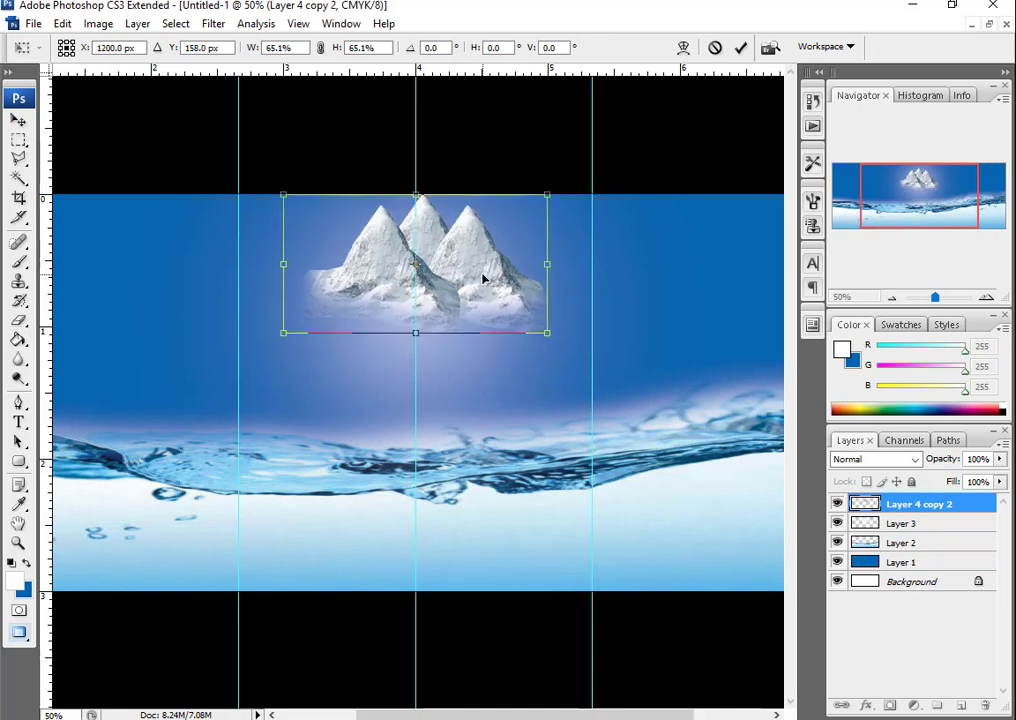
pyautogui.press('Return')
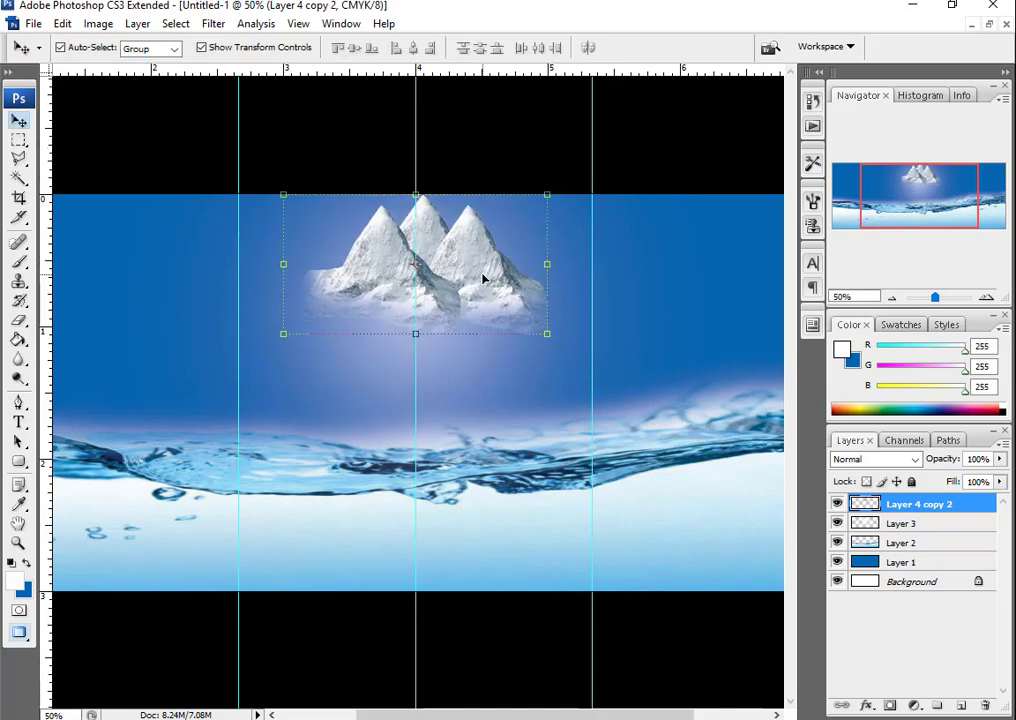
pyautogui.hotkey('ctrl', 't')
pyautogui.moveTo(547, 333); pyautogui.dragTo(538, 328)
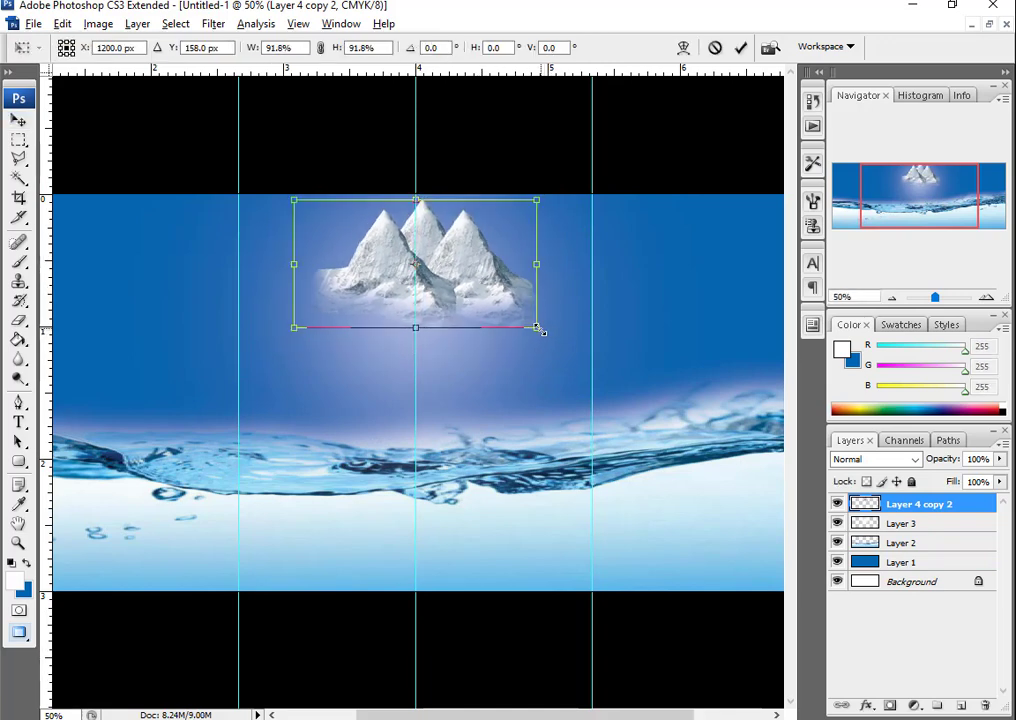
pyautogui.press('Return')
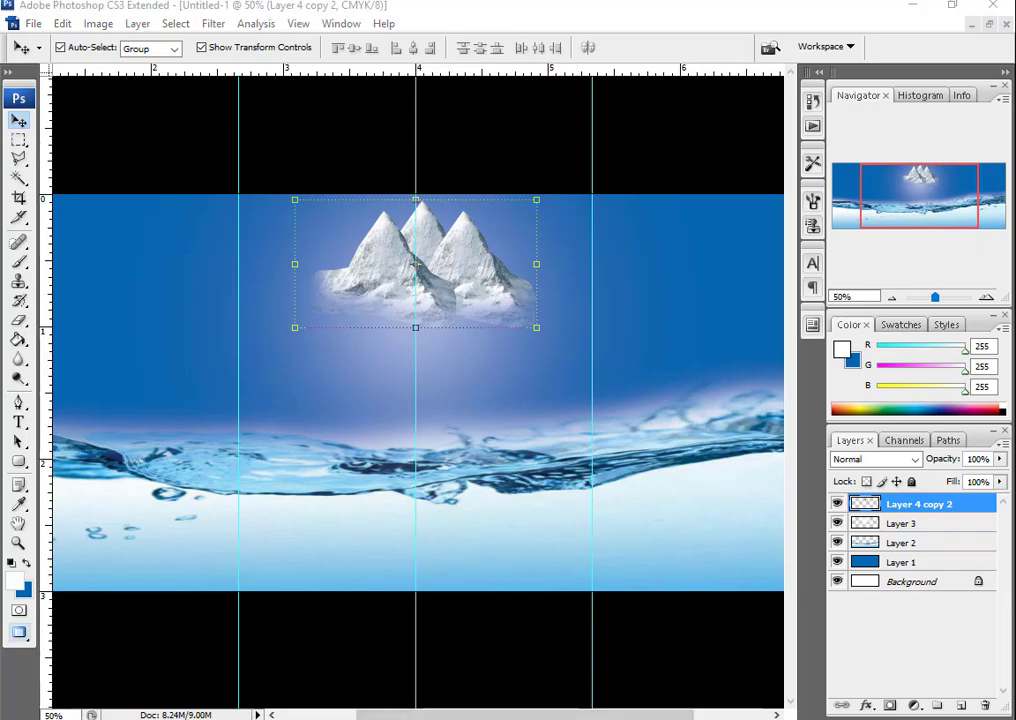
# Drag the Celestial logo image from File Explorer into Photoshop.
pyautogui.hotkey('alt', 'Tab')
pyautogui.click(533, 433)
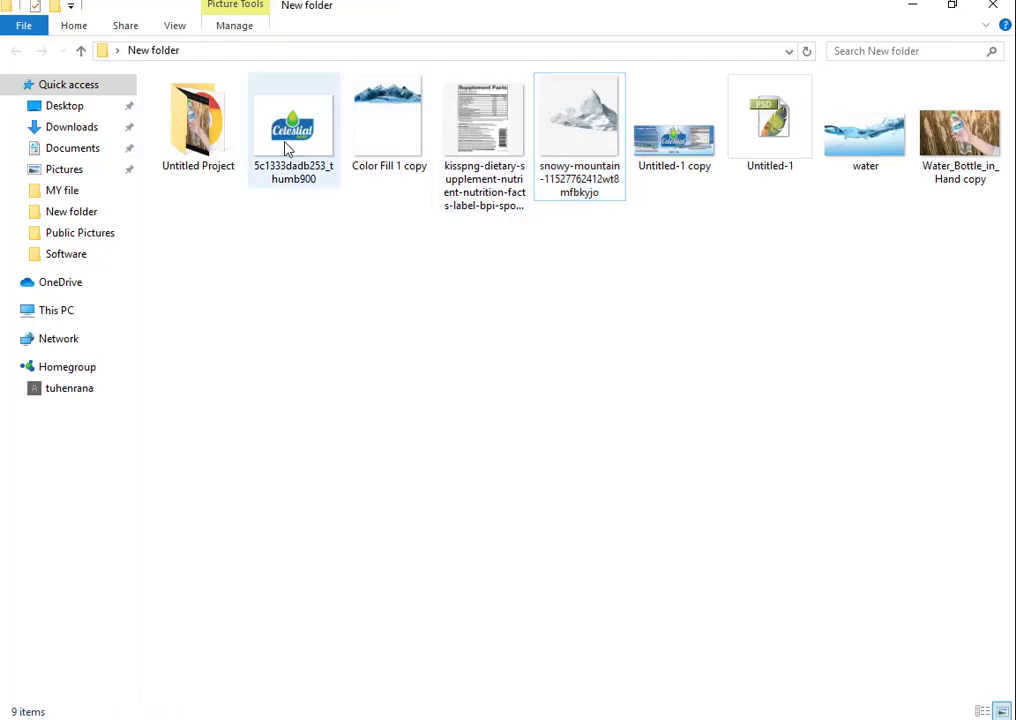
pyautogui.moveTo(287, 148); pyautogui.dragTo(296, 320)
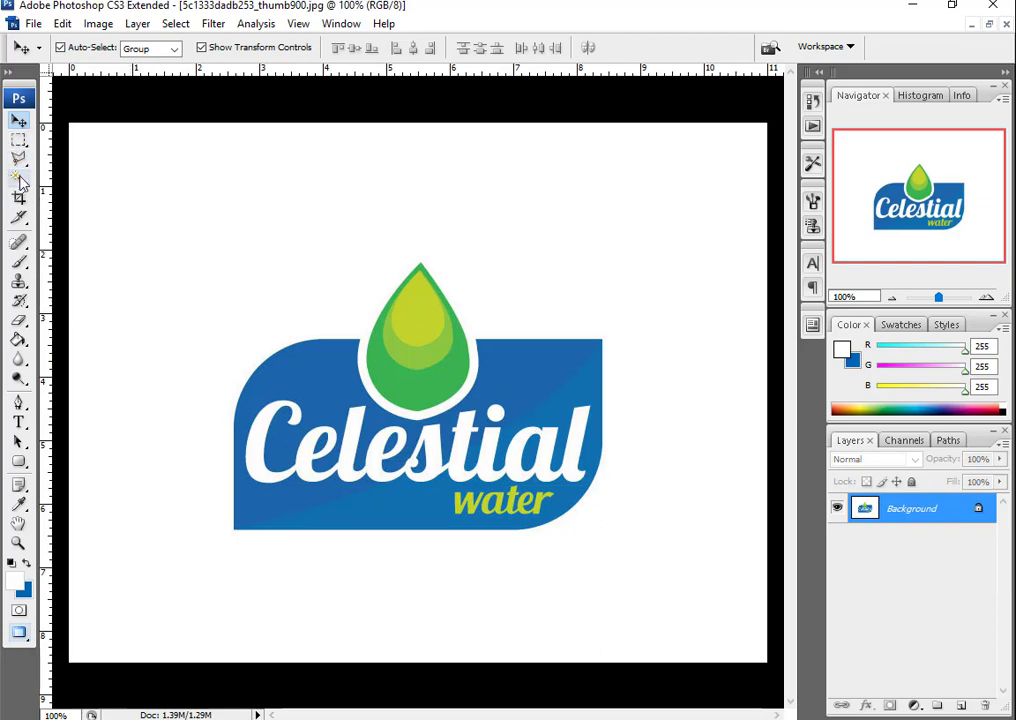
# Magic Wand the logo's white background, unlock it as Layer 0, and delete the white.
pyautogui.click(18, 178)
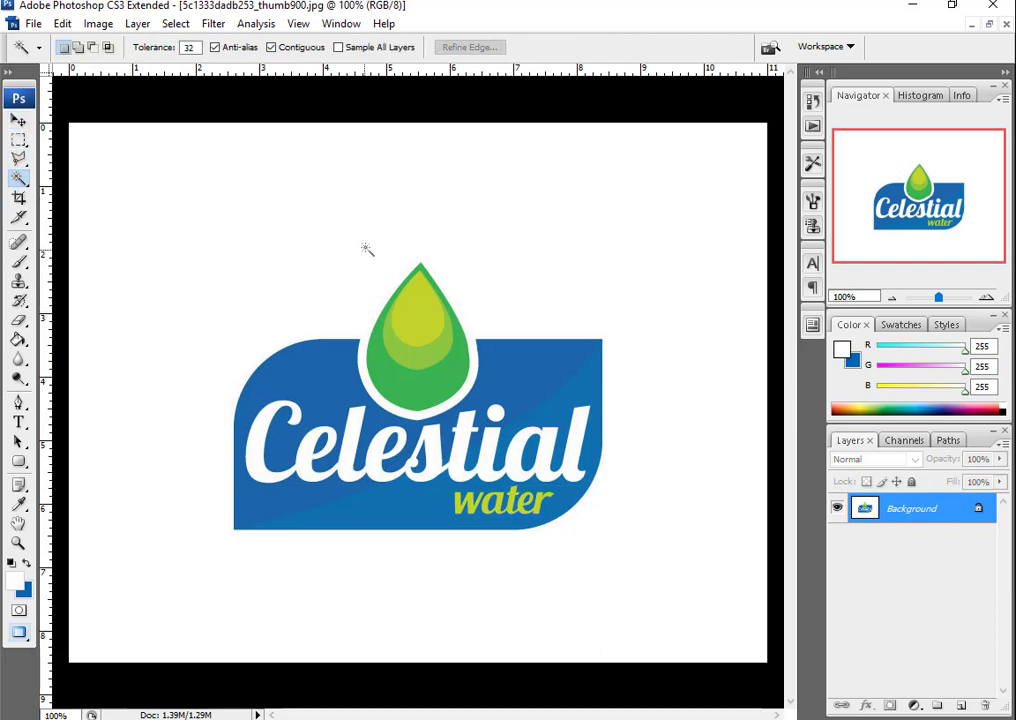
pyautogui.click(363, 249)
pyautogui.doubleClick(930, 509)
pyautogui.press('Return')
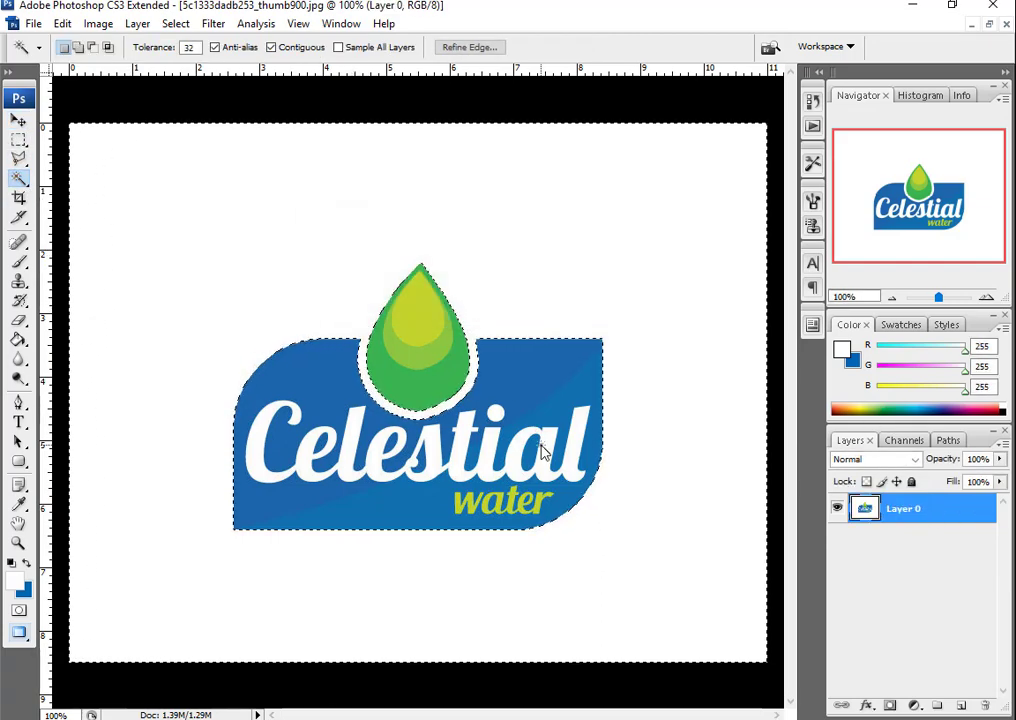
pyautogui.press('Delete')
# Load only the logo's pixels as a selection and return to the label document.
pyautogui.click(27, 143)
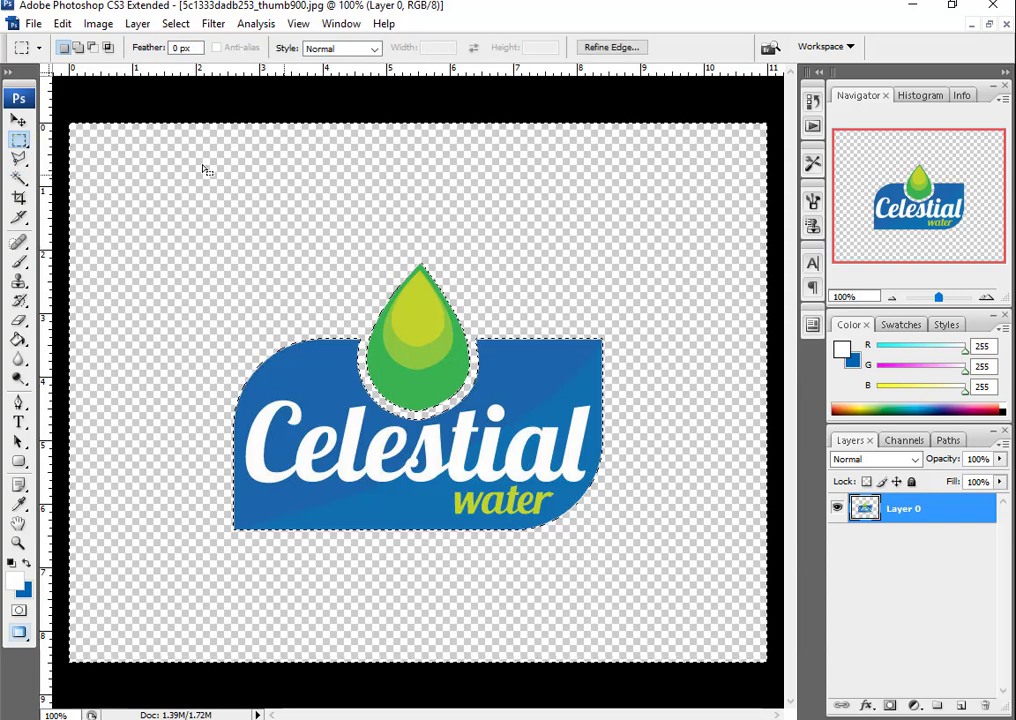
pyautogui.click(18, 120)
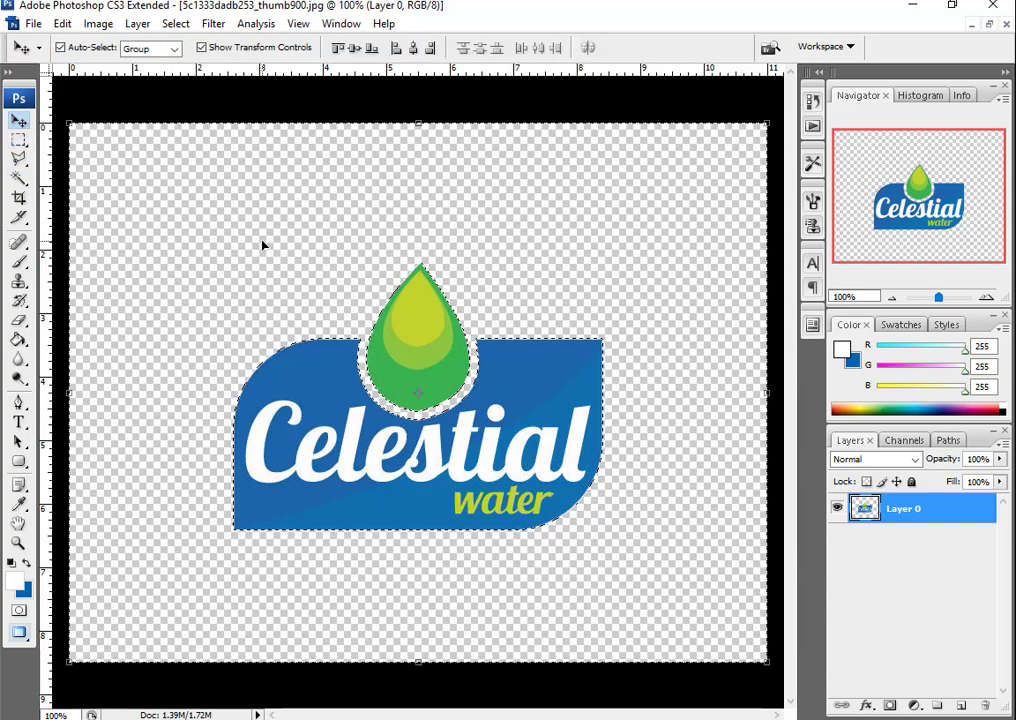
pyautogui.click(18, 140)
pyautogui.click(132, 241)
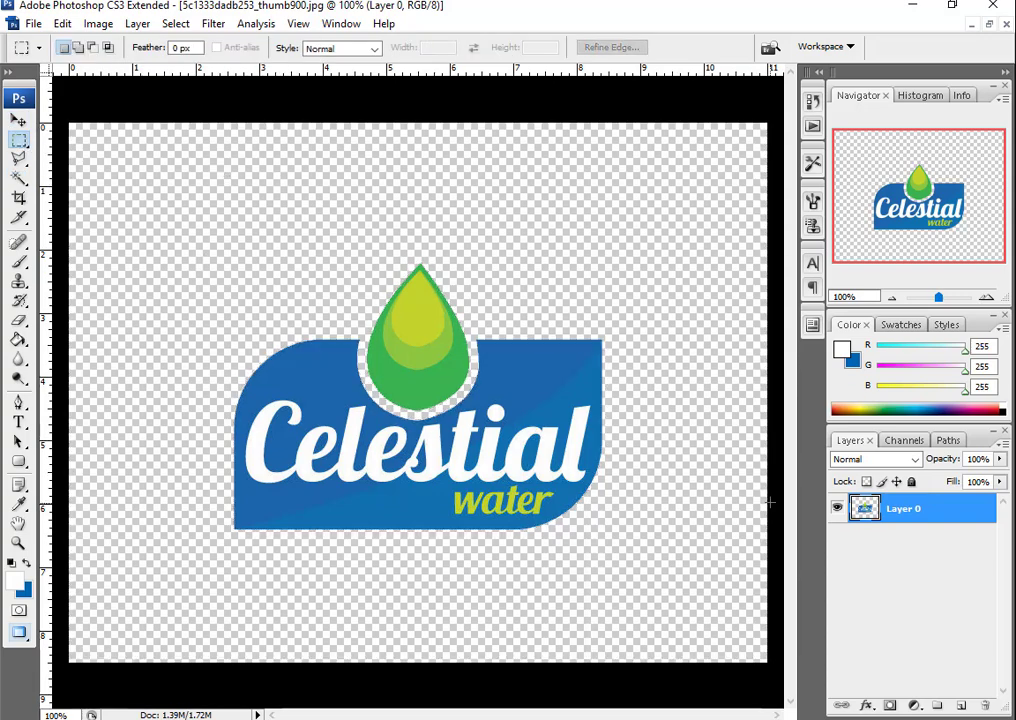
pyautogui.keyDown('ctrl'); pyautogui.click(865, 508); pyautogui.keyUp('ctrl')
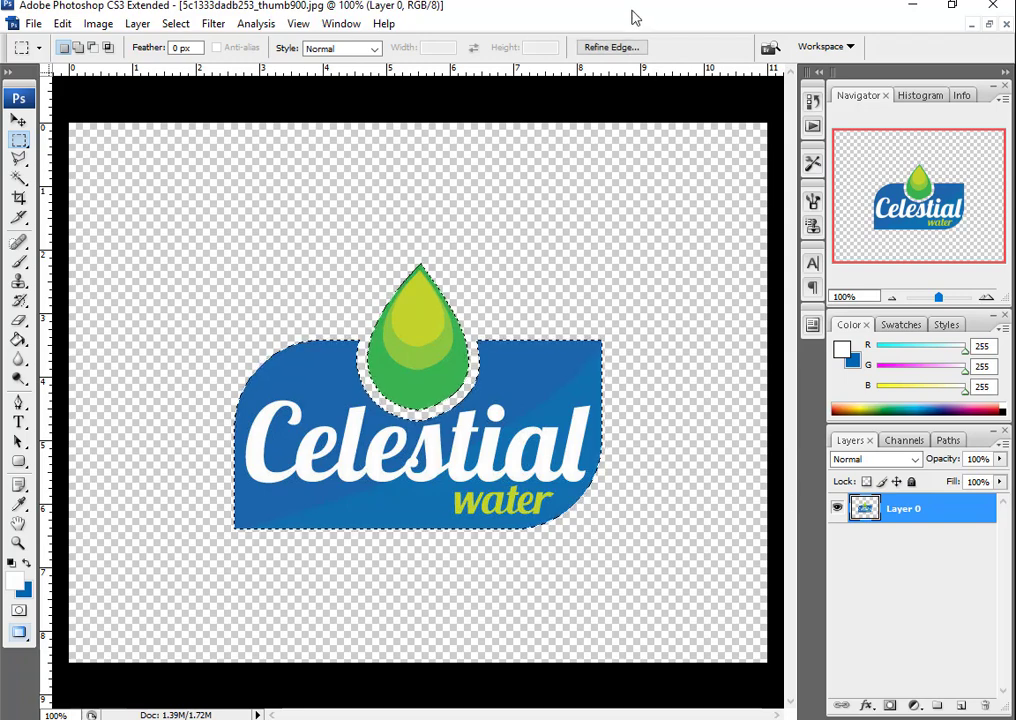
pyautogui.hotkey('ctrl', 'Tab')
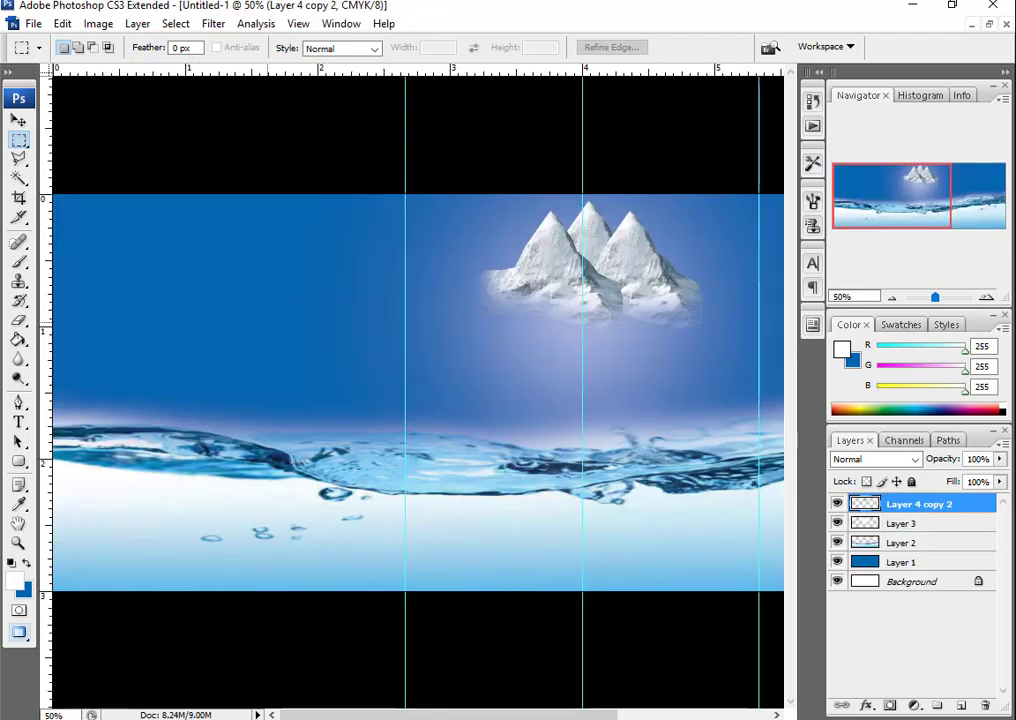
# Paste the logo into the label just below the mountains and zoom out.
pyautogui.hotkey('ctrl', 'v')
pyautogui.click(19, 120)
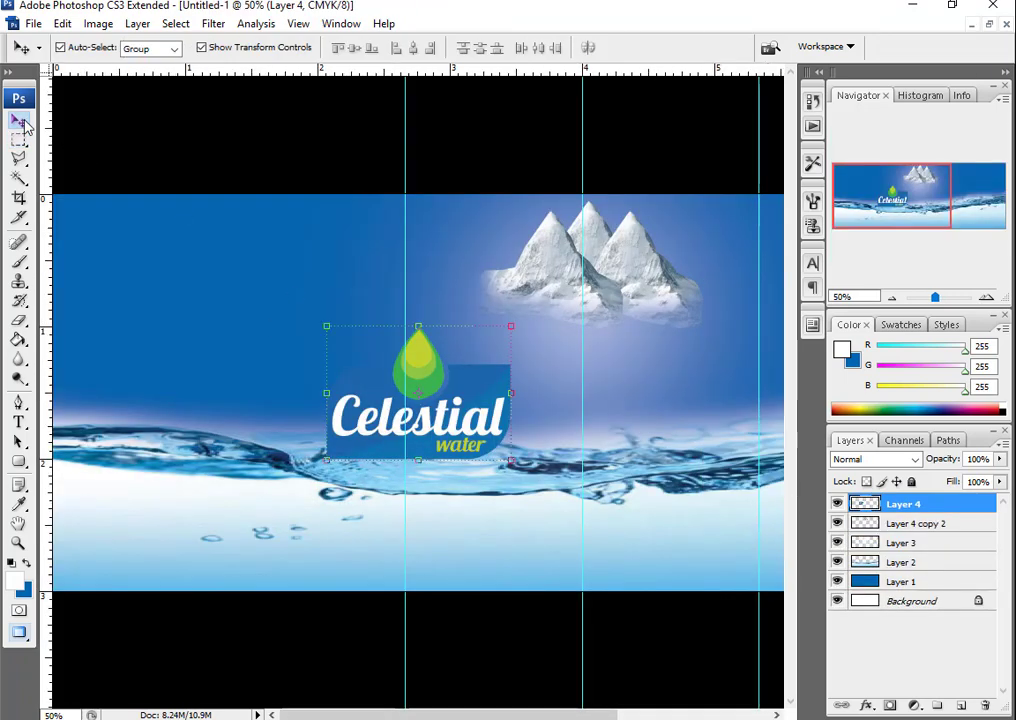
pyautogui.moveTo(488, 405); pyautogui.dragTo(654, 342)
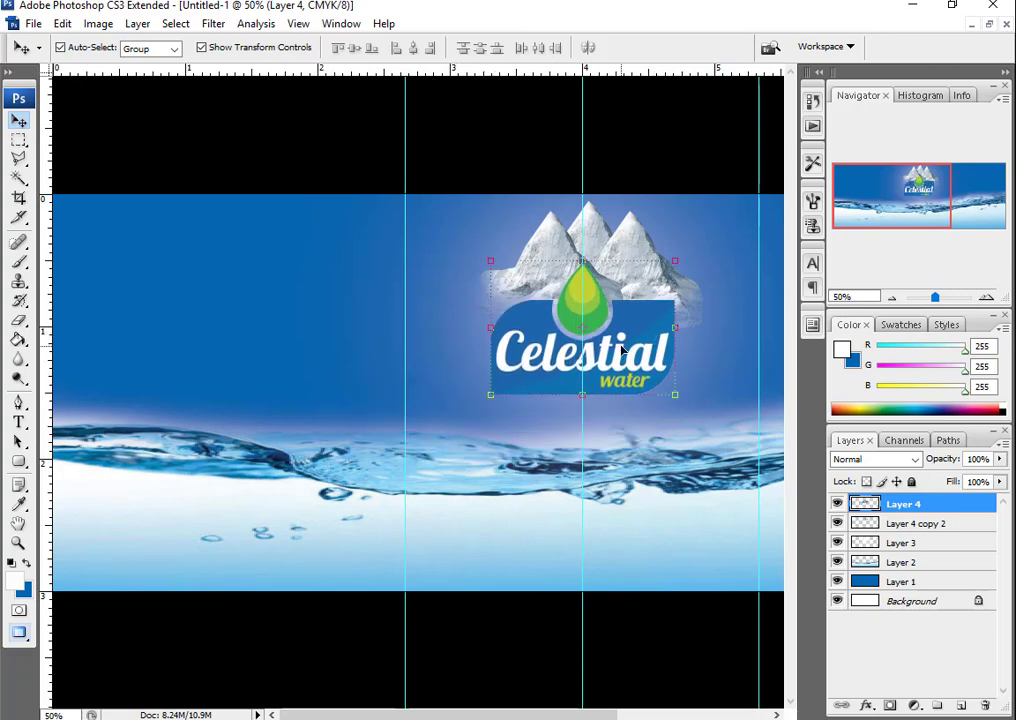
pyautogui.hotkey('ctrl', '-')
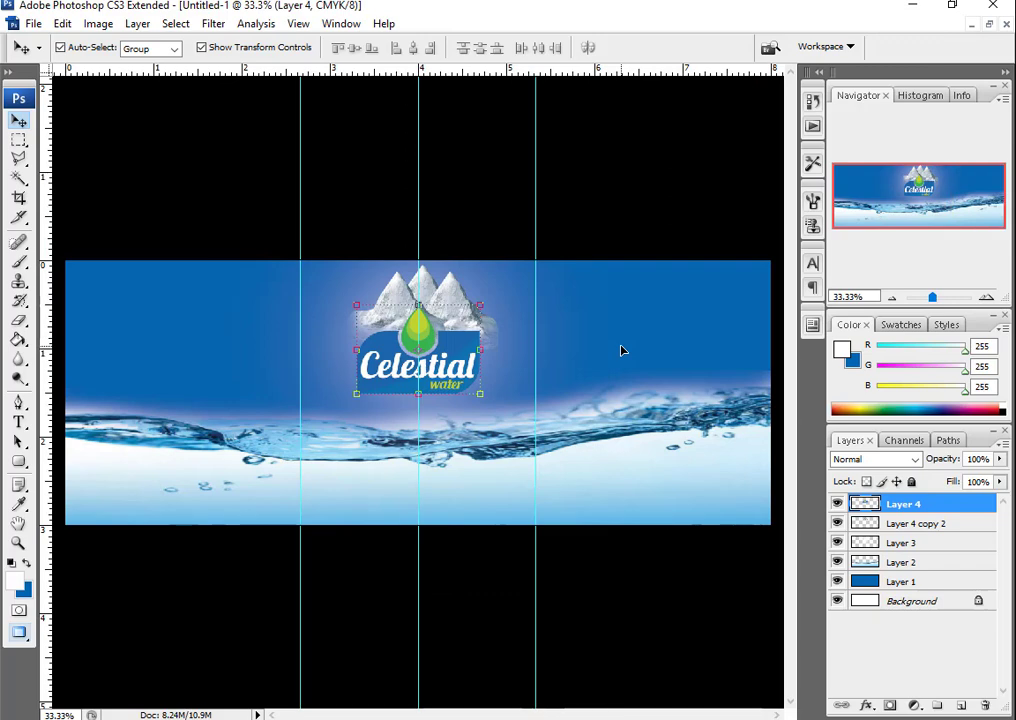
# With the label window maximised, scale the Celestial logo up to about 163%.
pyautogui.click(989, 24)
pyautogui.click(573, 152)
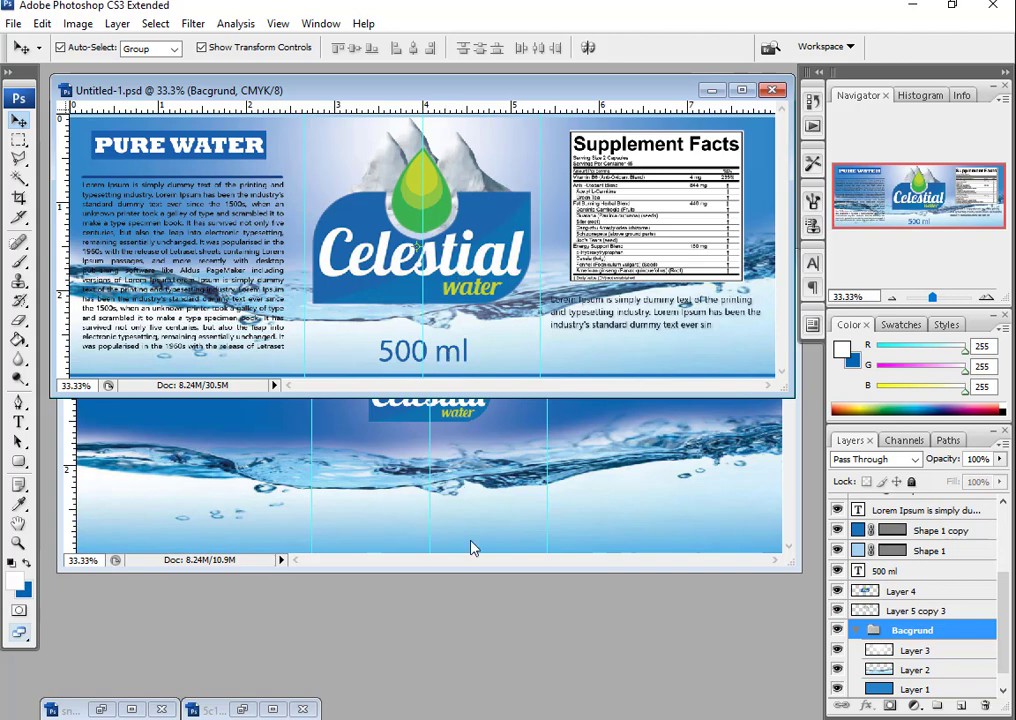
pyautogui.click(640, 446)
pyautogui.click(750, 264)
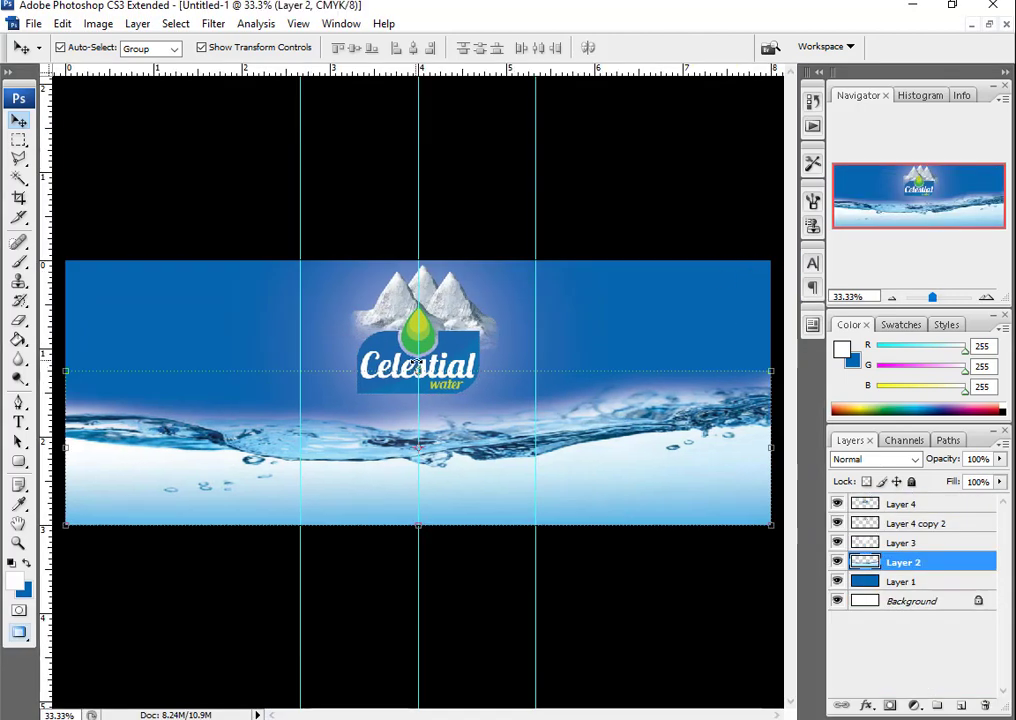
pyautogui.click(455, 347)
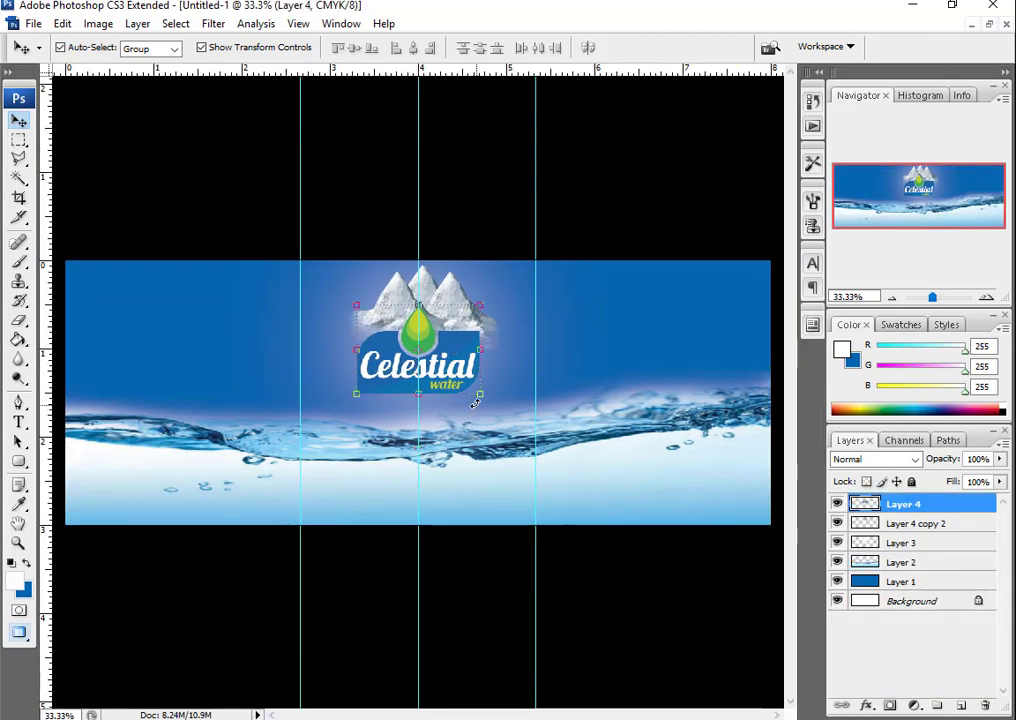
pyautogui.moveTo(479, 395)
pyautogui.mouseDown()
pyautogui.moveTo(521, 422)
pyautogui.moveTo(490, 410)
pyautogui.mouseUp()
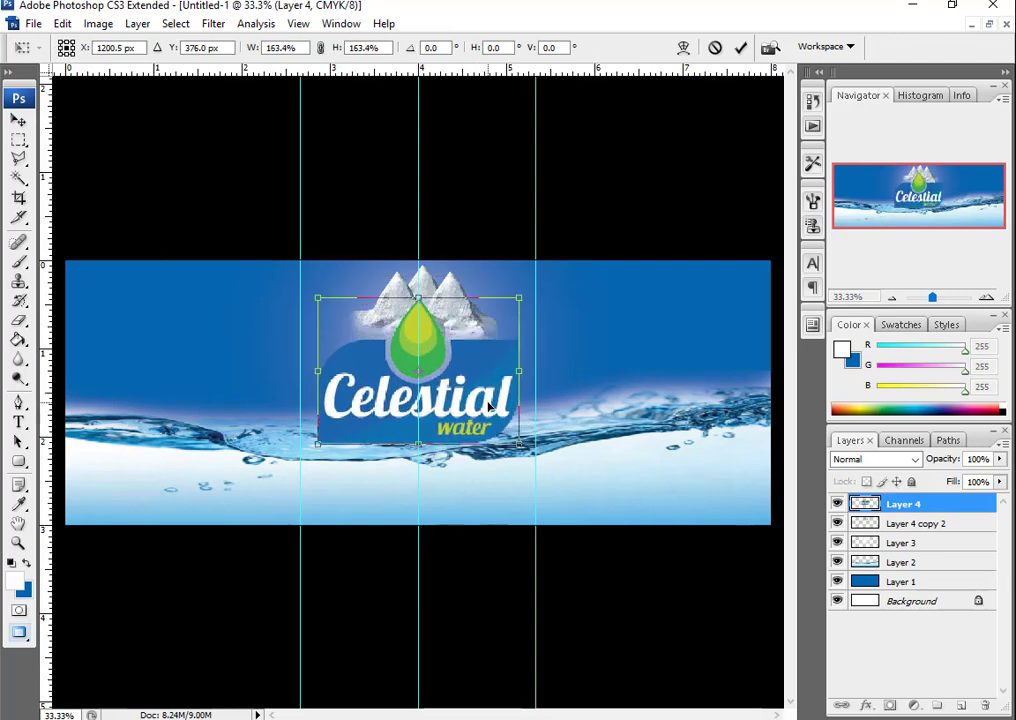
pyautogui.press('Return')
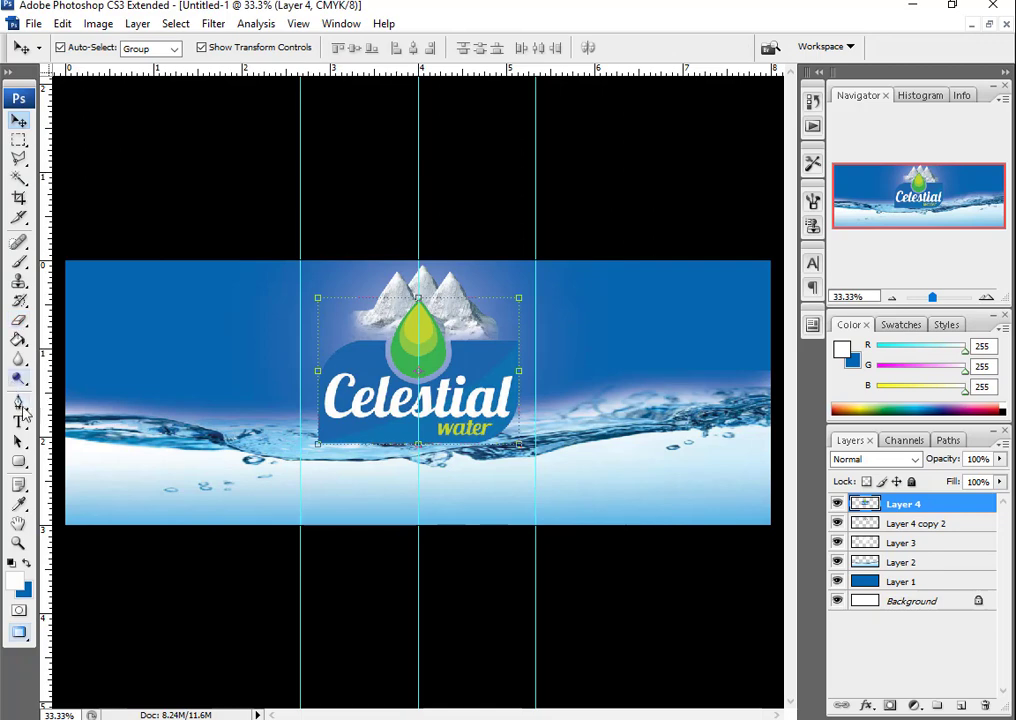
# Type the 500 ml caption below the logo in a dark text colour.
pyautogui.click(19, 421)
pyautogui.click(347, 500)
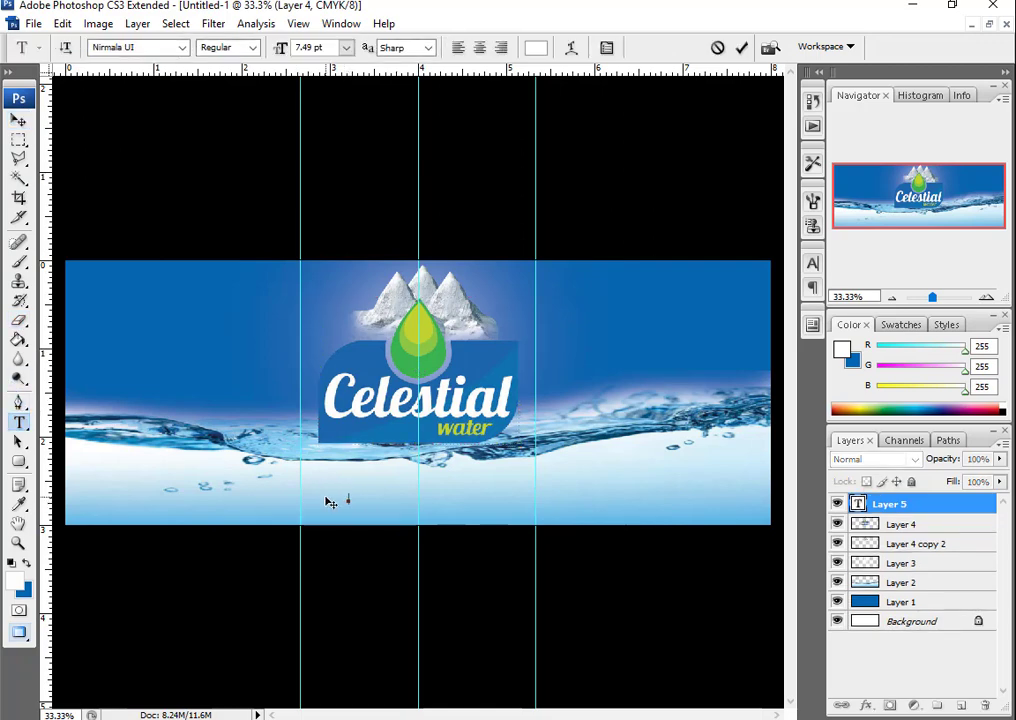
pyautogui.write('Pure')
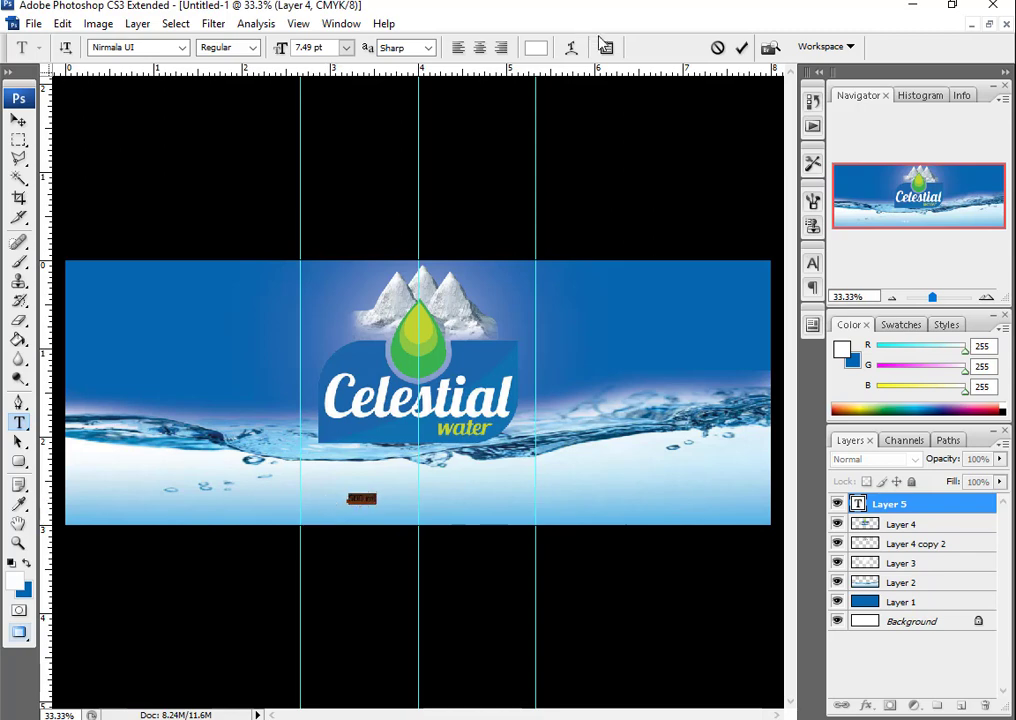
pyautogui.click(535, 47)
pyautogui.click(561, 691)
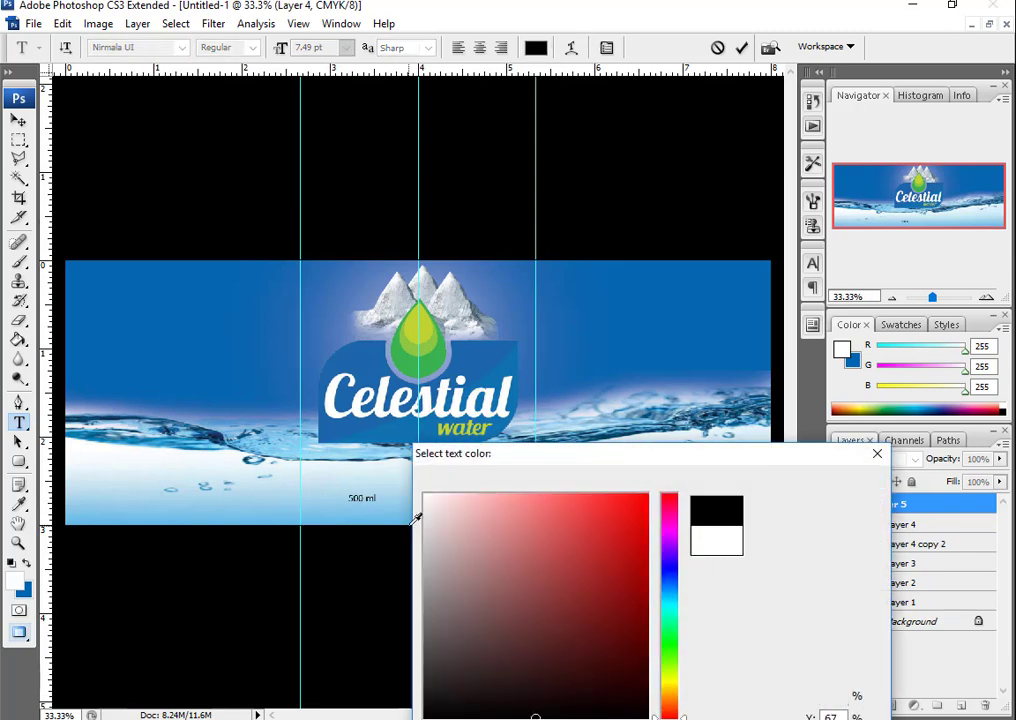
pyautogui.press('Return')
pyautogui.click(18, 120)
# Centre the 500 ml text under the logo, enlarge it, and lower it slightly.
pyautogui.hotkey('ctrl', 't')
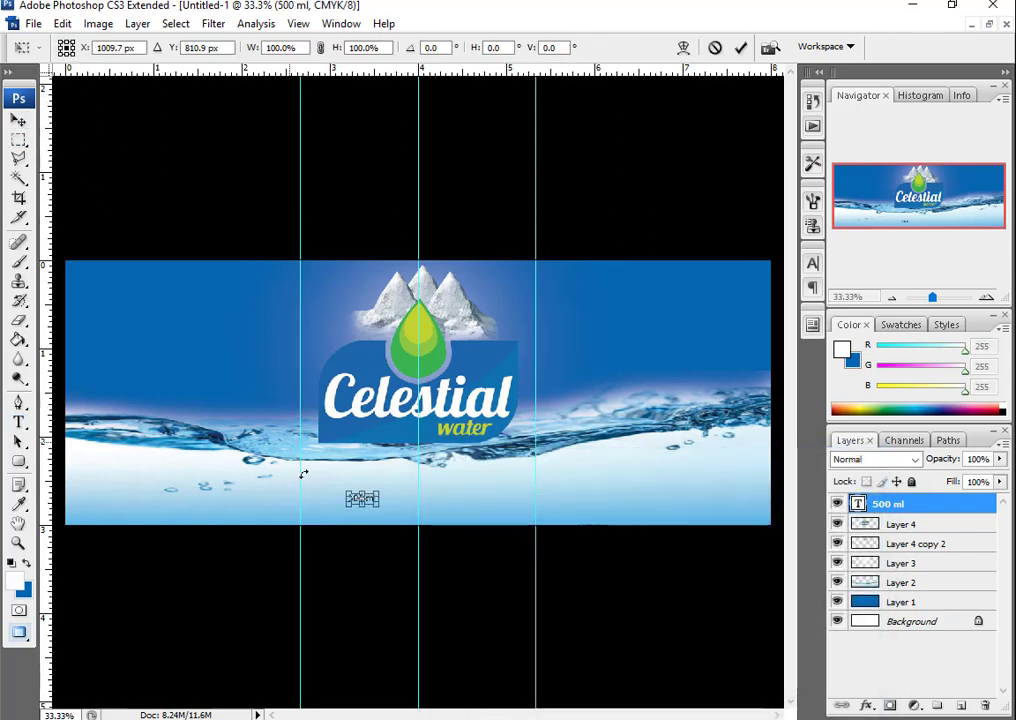
pyautogui.press('Right')
pyautogui.press('Right')
pyautogui.press('Right')
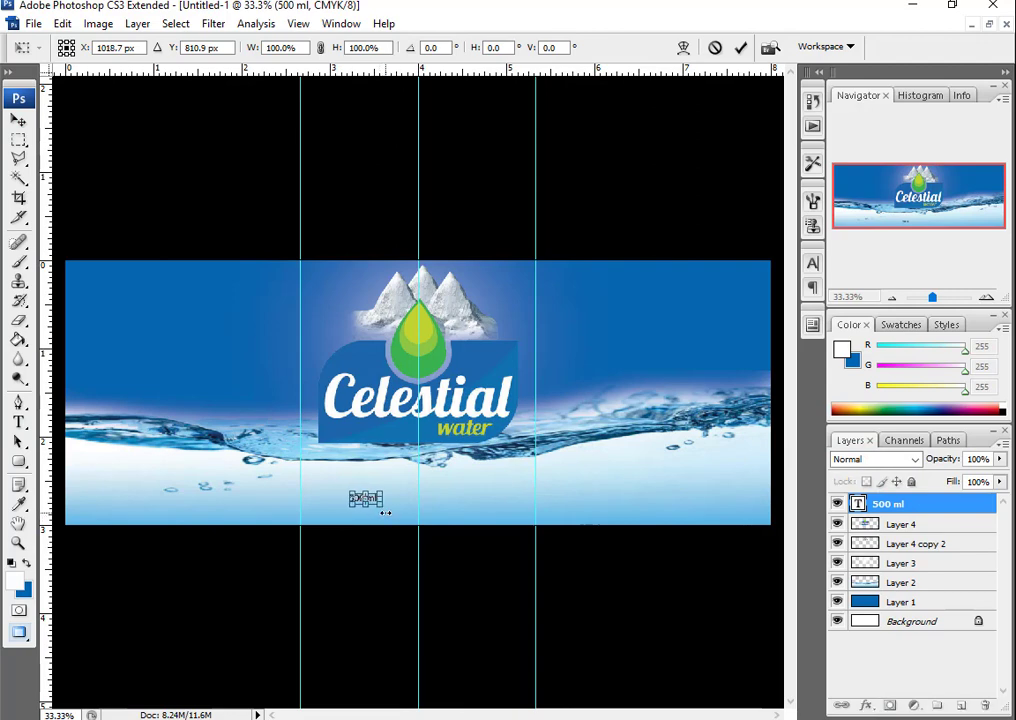
pyautogui.press('Right')
pyautogui.press('Right')
pyautogui.press('Right')
pyautogui.press('Right')
pyautogui.press('Right')
pyautogui.press('Right')
pyautogui.press('Right')
pyautogui.press('Right')
pyautogui.press('Right')
pyautogui.press('Right')
pyautogui.press('Right')
pyautogui.press('Right')
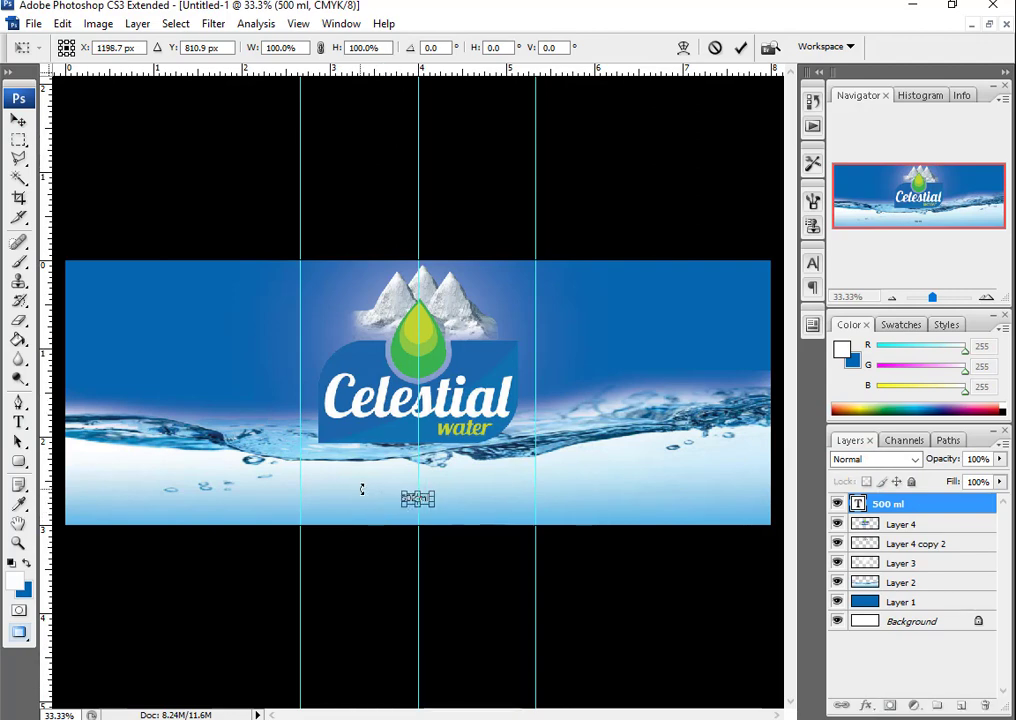
pyautogui.press('Right')
pyautogui.press('Right')
pyautogui.press('Right')
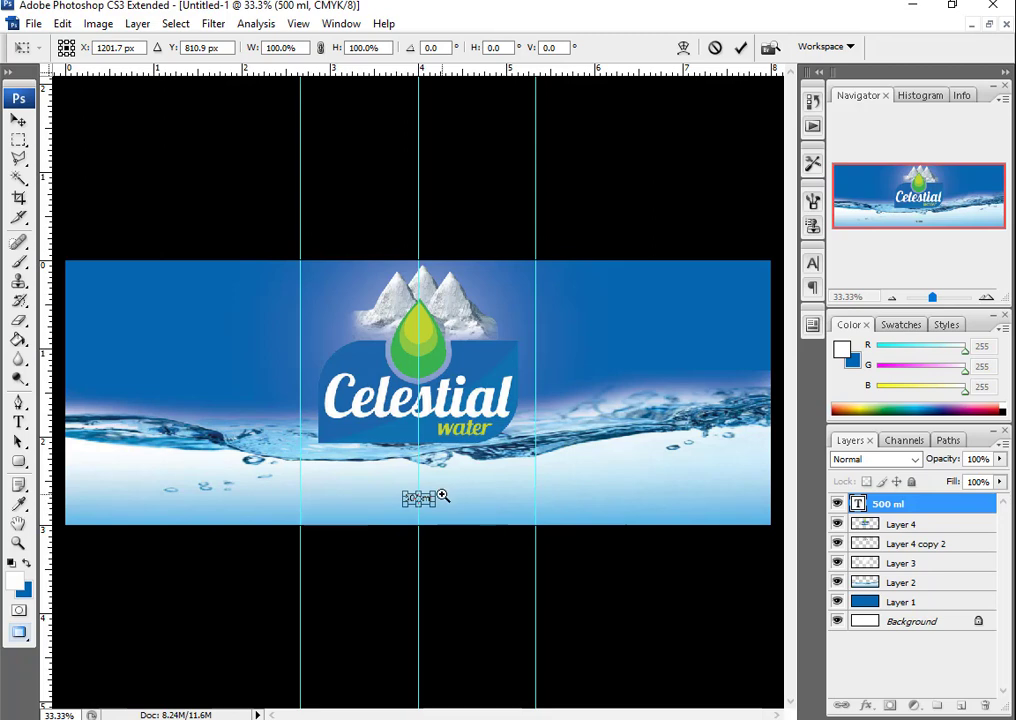
pyautogui.hotkey('ctrl', '+')
pyautogui.hotkey('ctrl', '+')
pyautogui.hotkey('ctrl', '+')
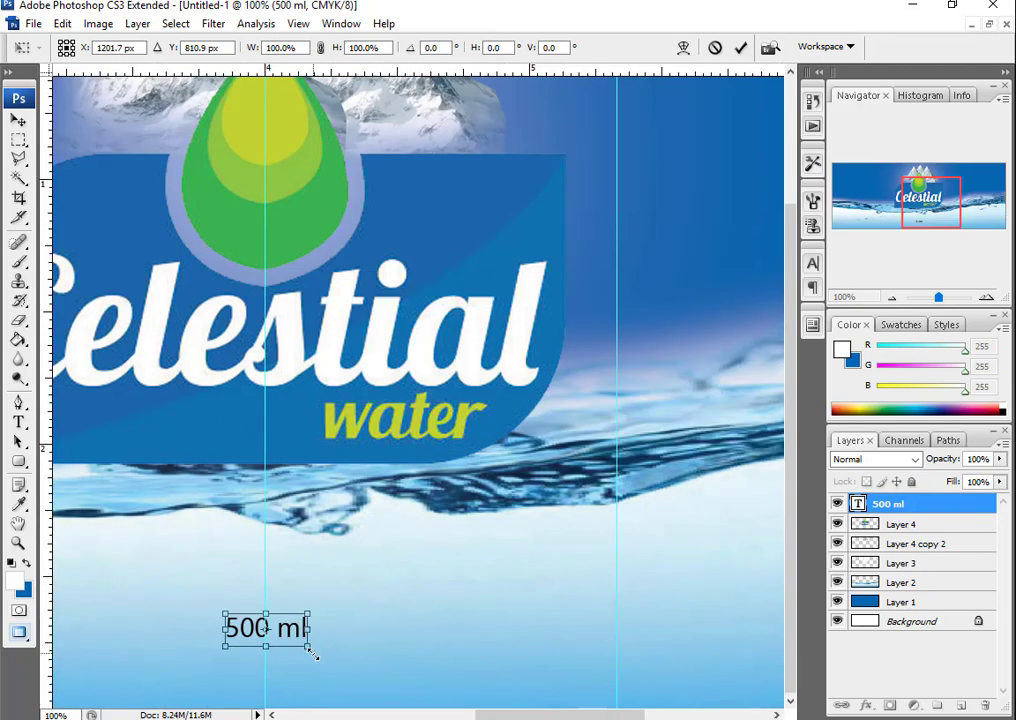
pyautogui.moveTo(311, 648); pyautogui.dragTo(338, 648)
pyautogui.press('Return')
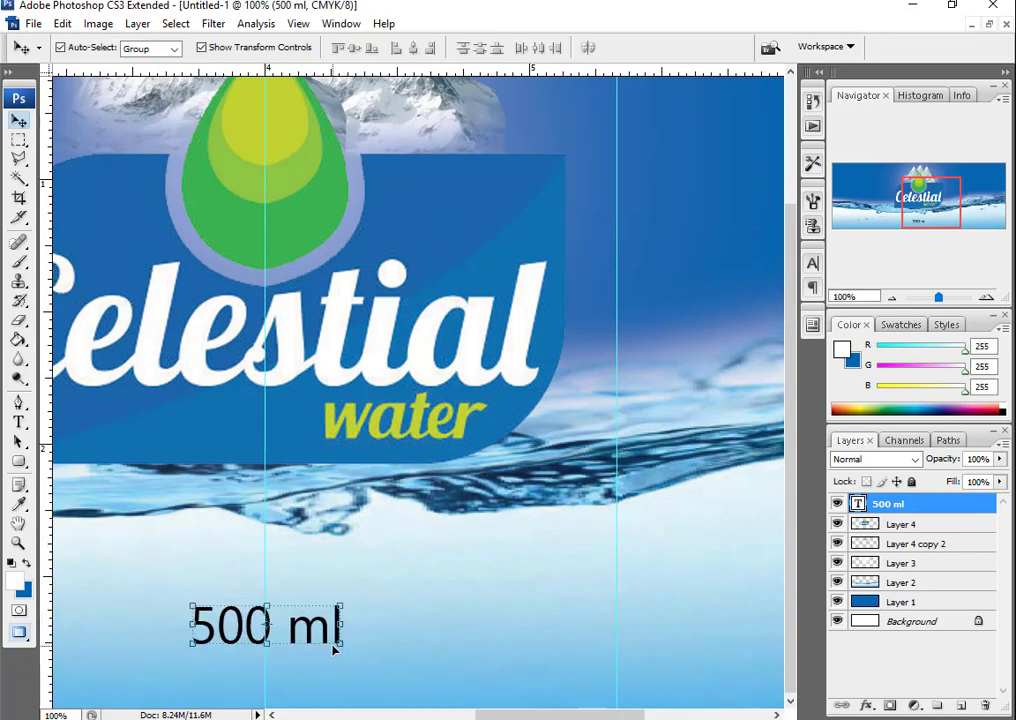
pyautogui.press('Down')
pyautogui.press('Down')
pyautogui.press('Down')
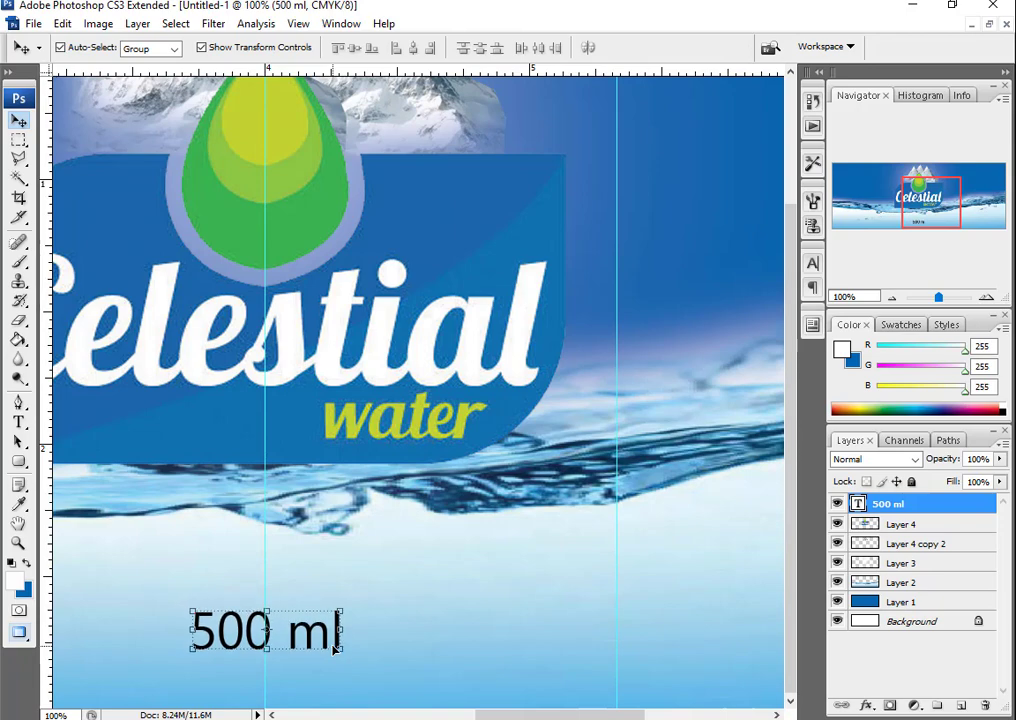
pyautogui.hotkey('ctrl', '-')
pyautogui.hotkey('ctrl', '-')
pyautogui.hotkey('ctrl', '-')
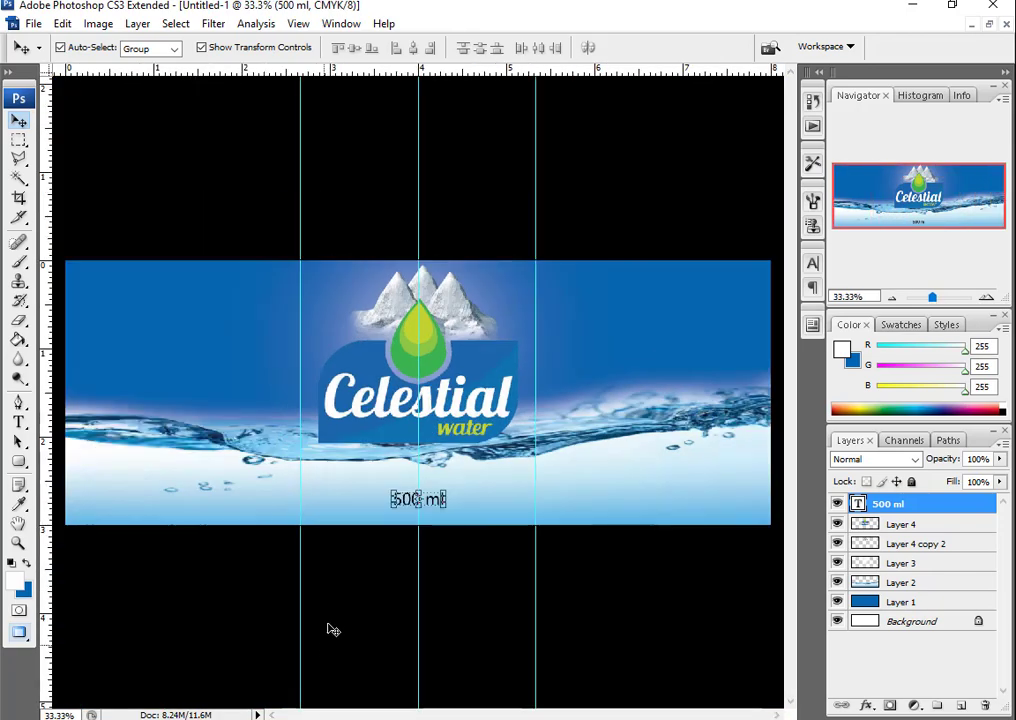
pyautogui.click(358, 304)
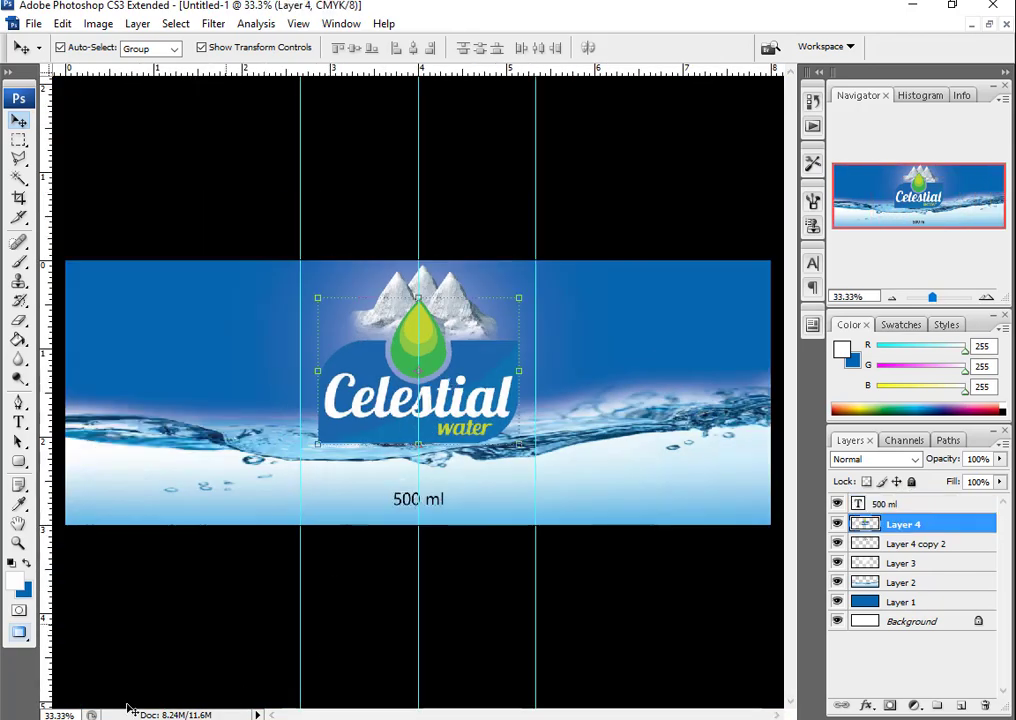
# Copy the Lorem Ipsum body text onto the new label's left side.
pyautogui.click(989, 22)
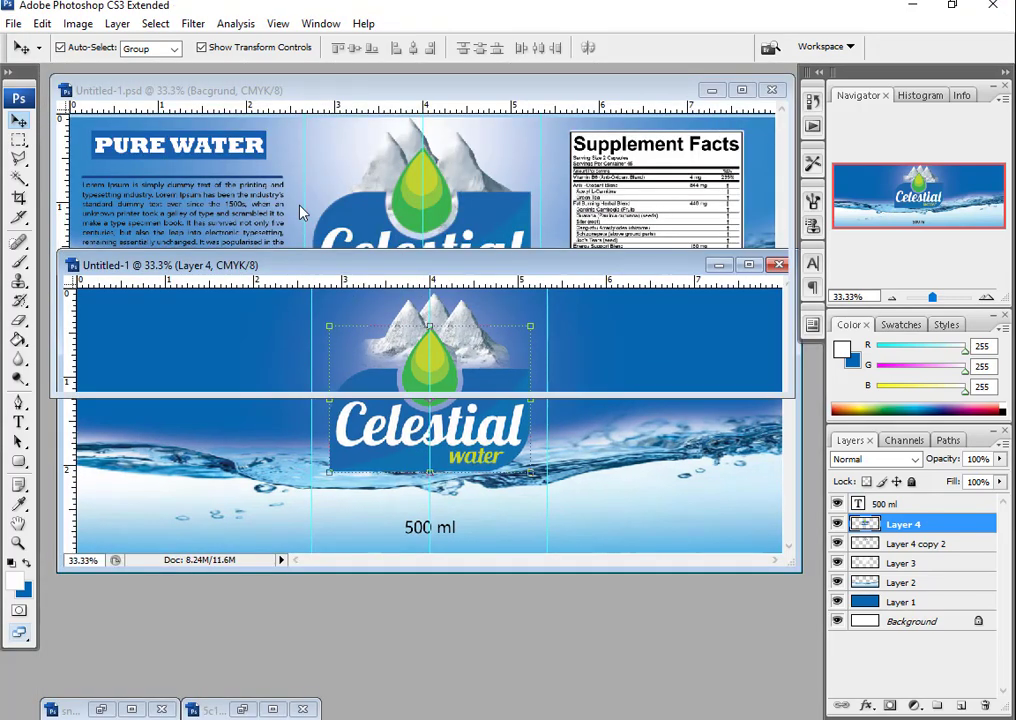
pyautogui.click(230, 185)
pyautogui.moveTo(356, 95); pyautogui.dragTo(588, 87)
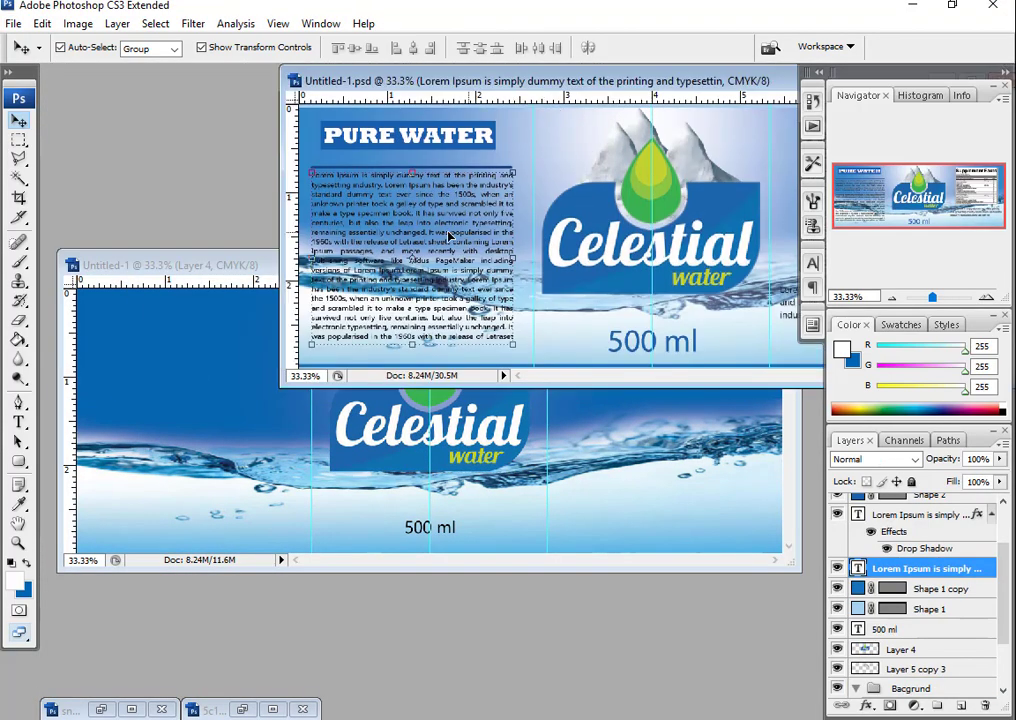
pyautogui.moveTo(447, 234)
pyautogui.mouseDown()
pyautogui.moveTo(238, 370)
pyautogui.moveTo(205, 398)
pyautogui.moveTo(214, 408)
pyautogui.mouseUp()
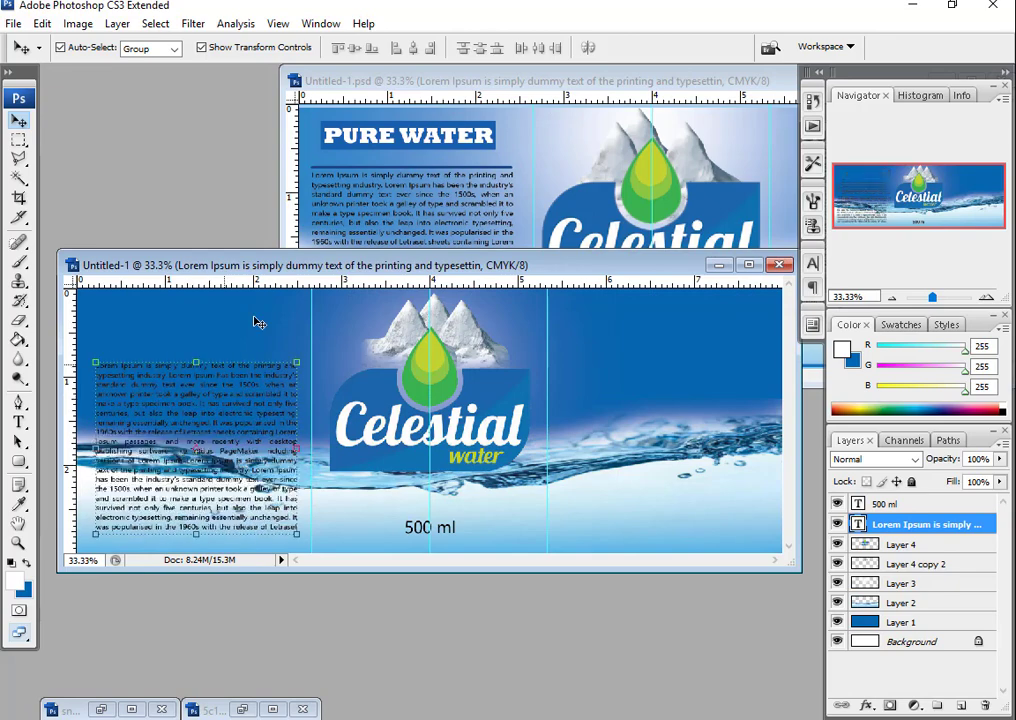
# Copy the PURE WATER heading with its Shape 2 band into the new label.
pyautogui.click(441, 134)
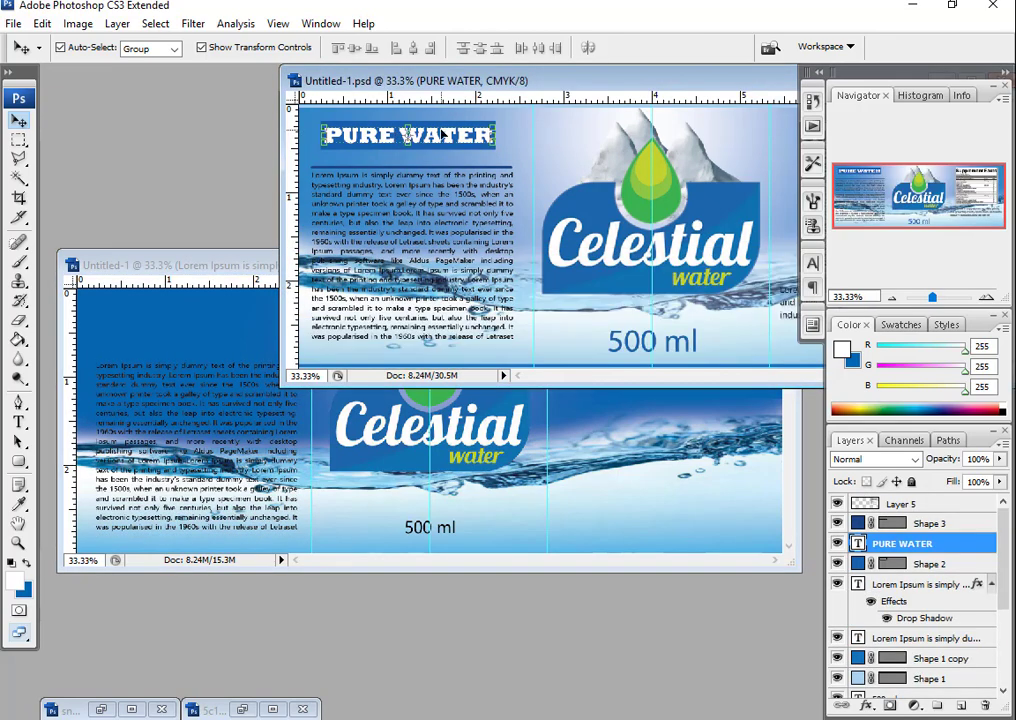
pyautogui.click(857, 566)
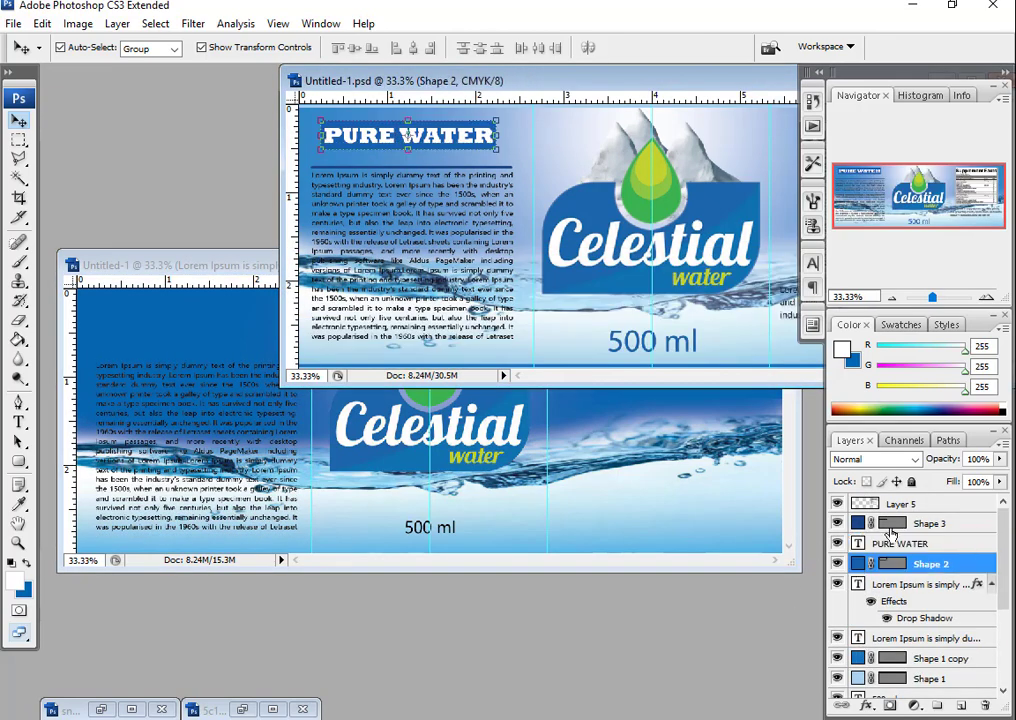
pyautogui.keyDown('shift'); pyautogui.click(897, 541); pyautogui.keyUp('shift')
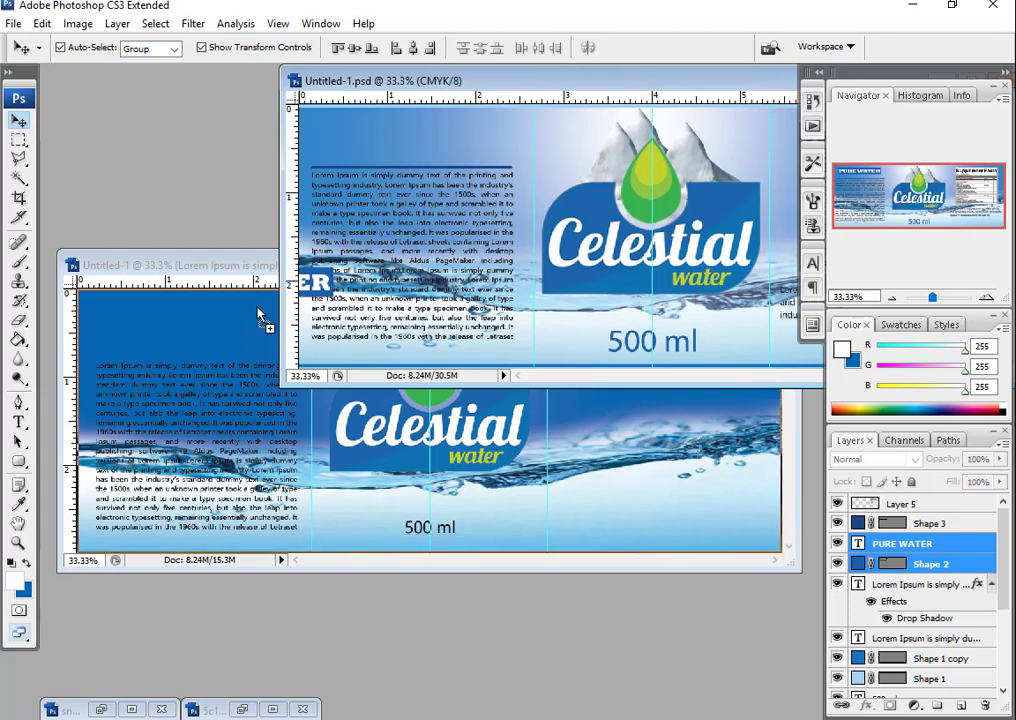
pyautogui.moveTo(450, 140); pyautogui.dragTo(241, 327)
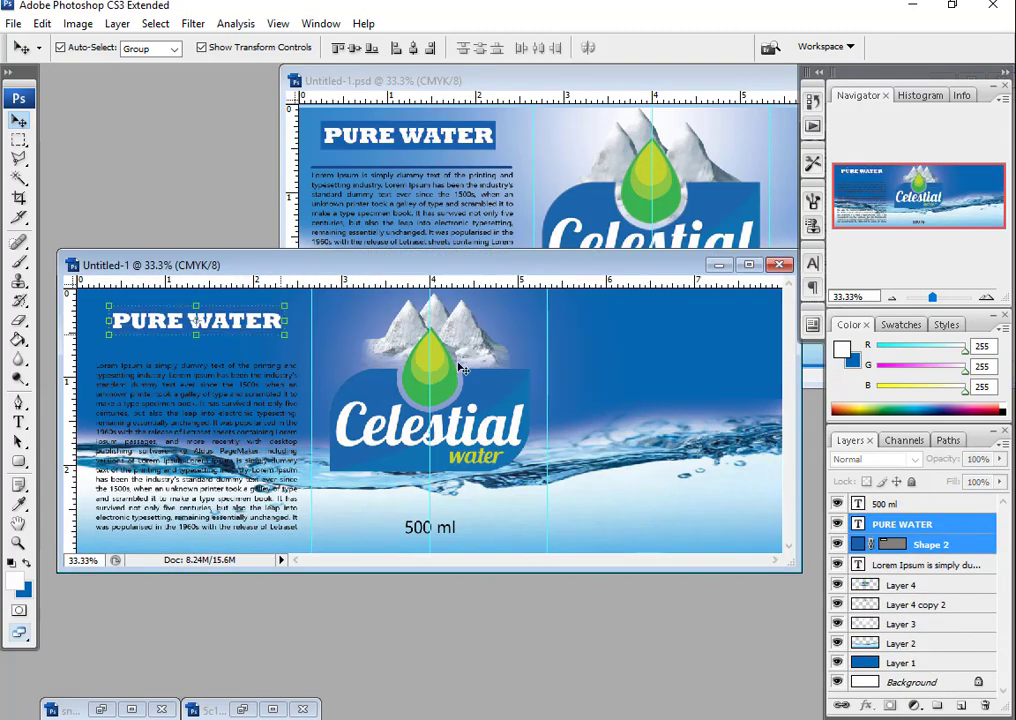
# Reposition the reference label window and select its Supplement Facts panel.
pyautogui.click(703, 89)
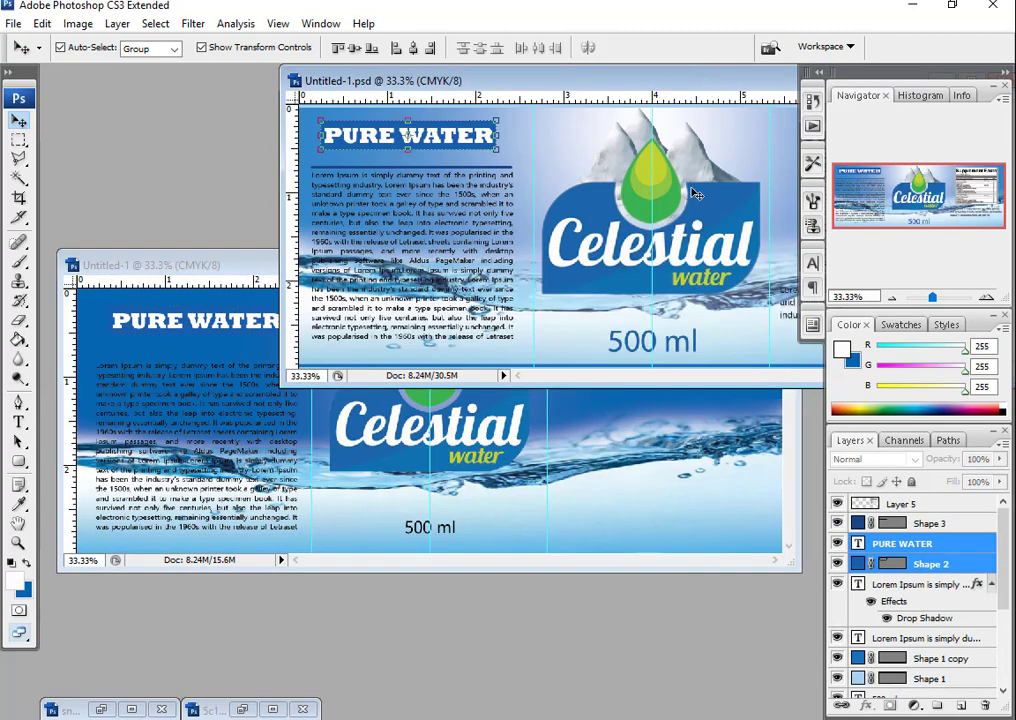
pyautogui.moveTo(660, 88); pyautogui.dragTo(388, 130)
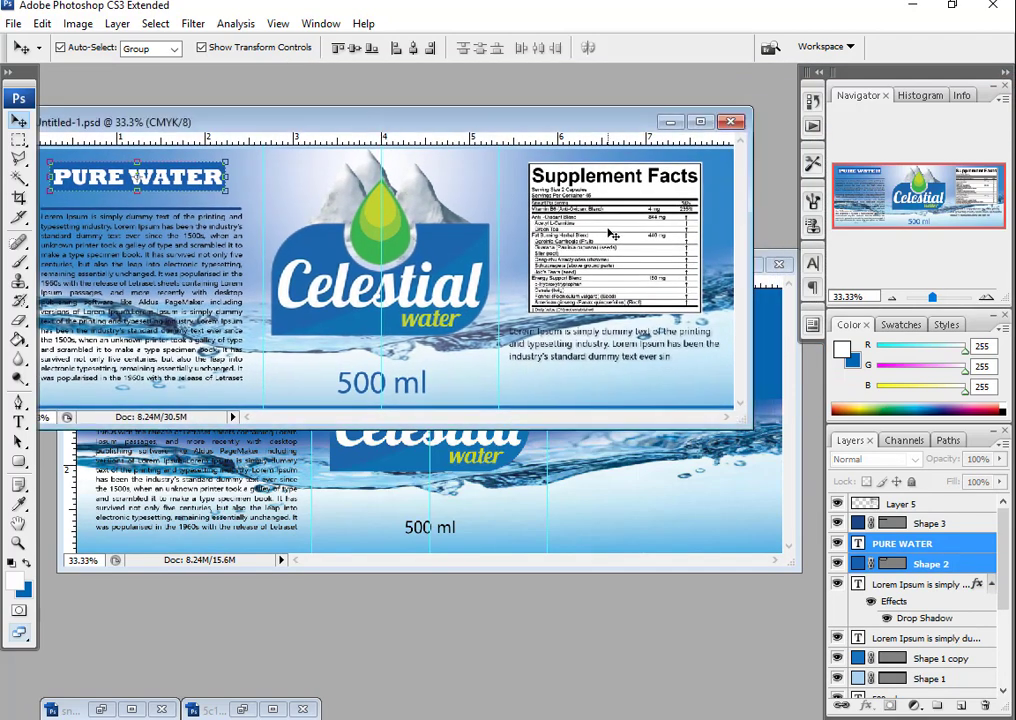
pyautogui.click(608, 229)
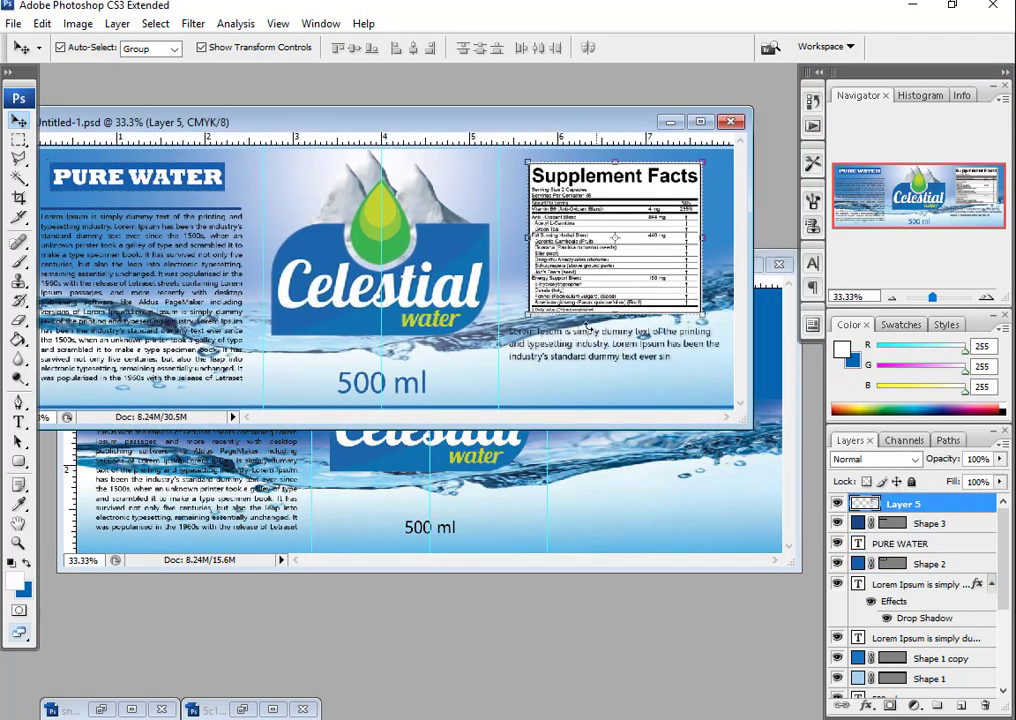
pyautogui.click(531, 516)
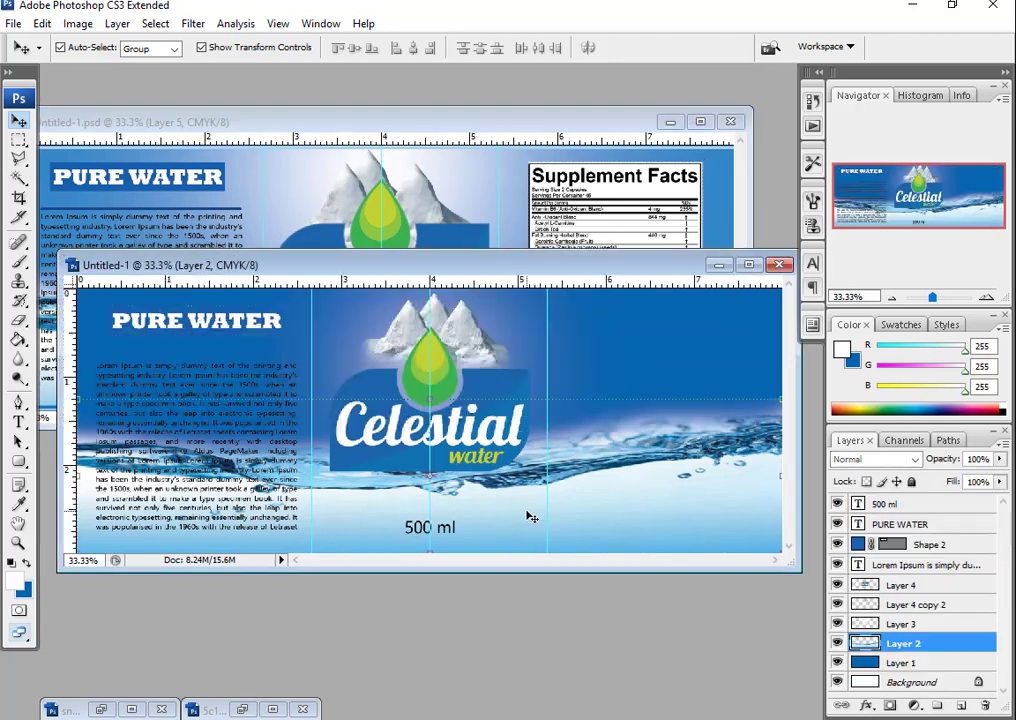